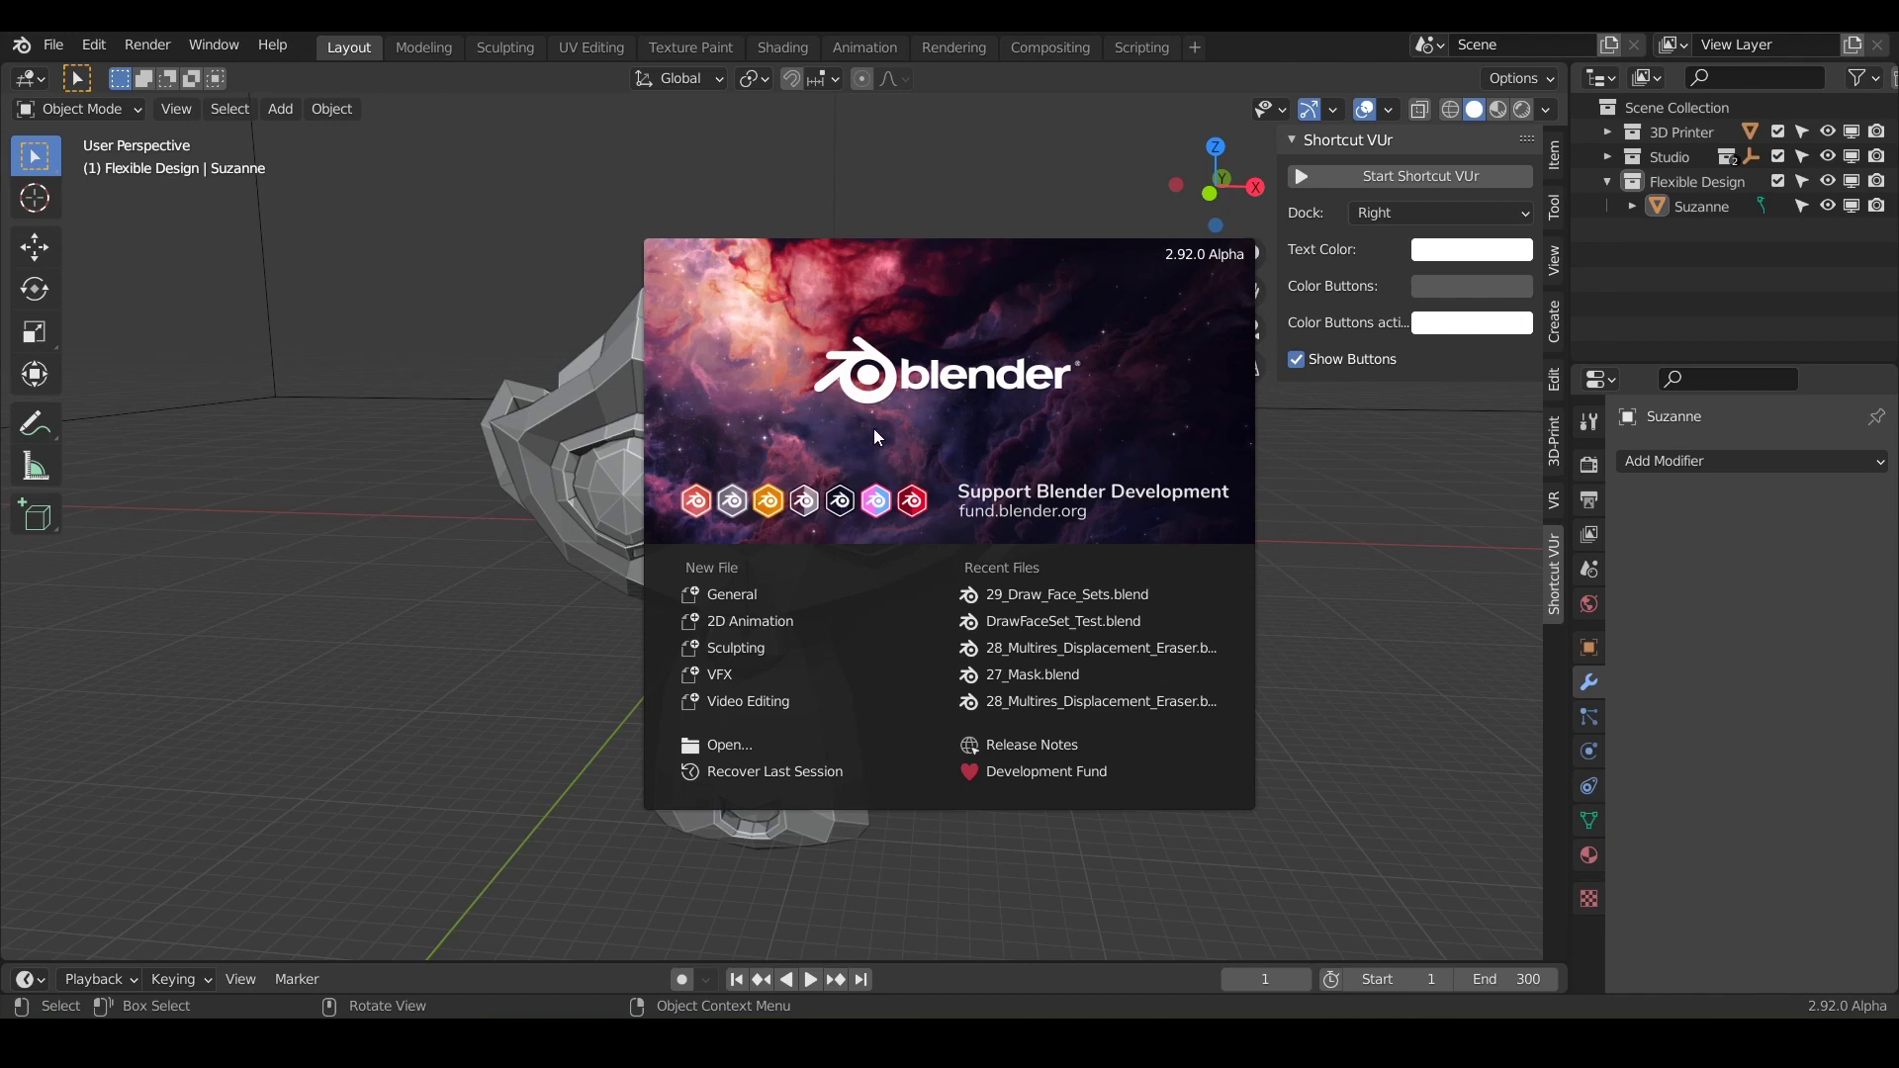
Step: Start a new General file and save it as 30_Masks in the BLENDER\Tools folder
{"action": "left_click", "coordinate": [735, 600]}
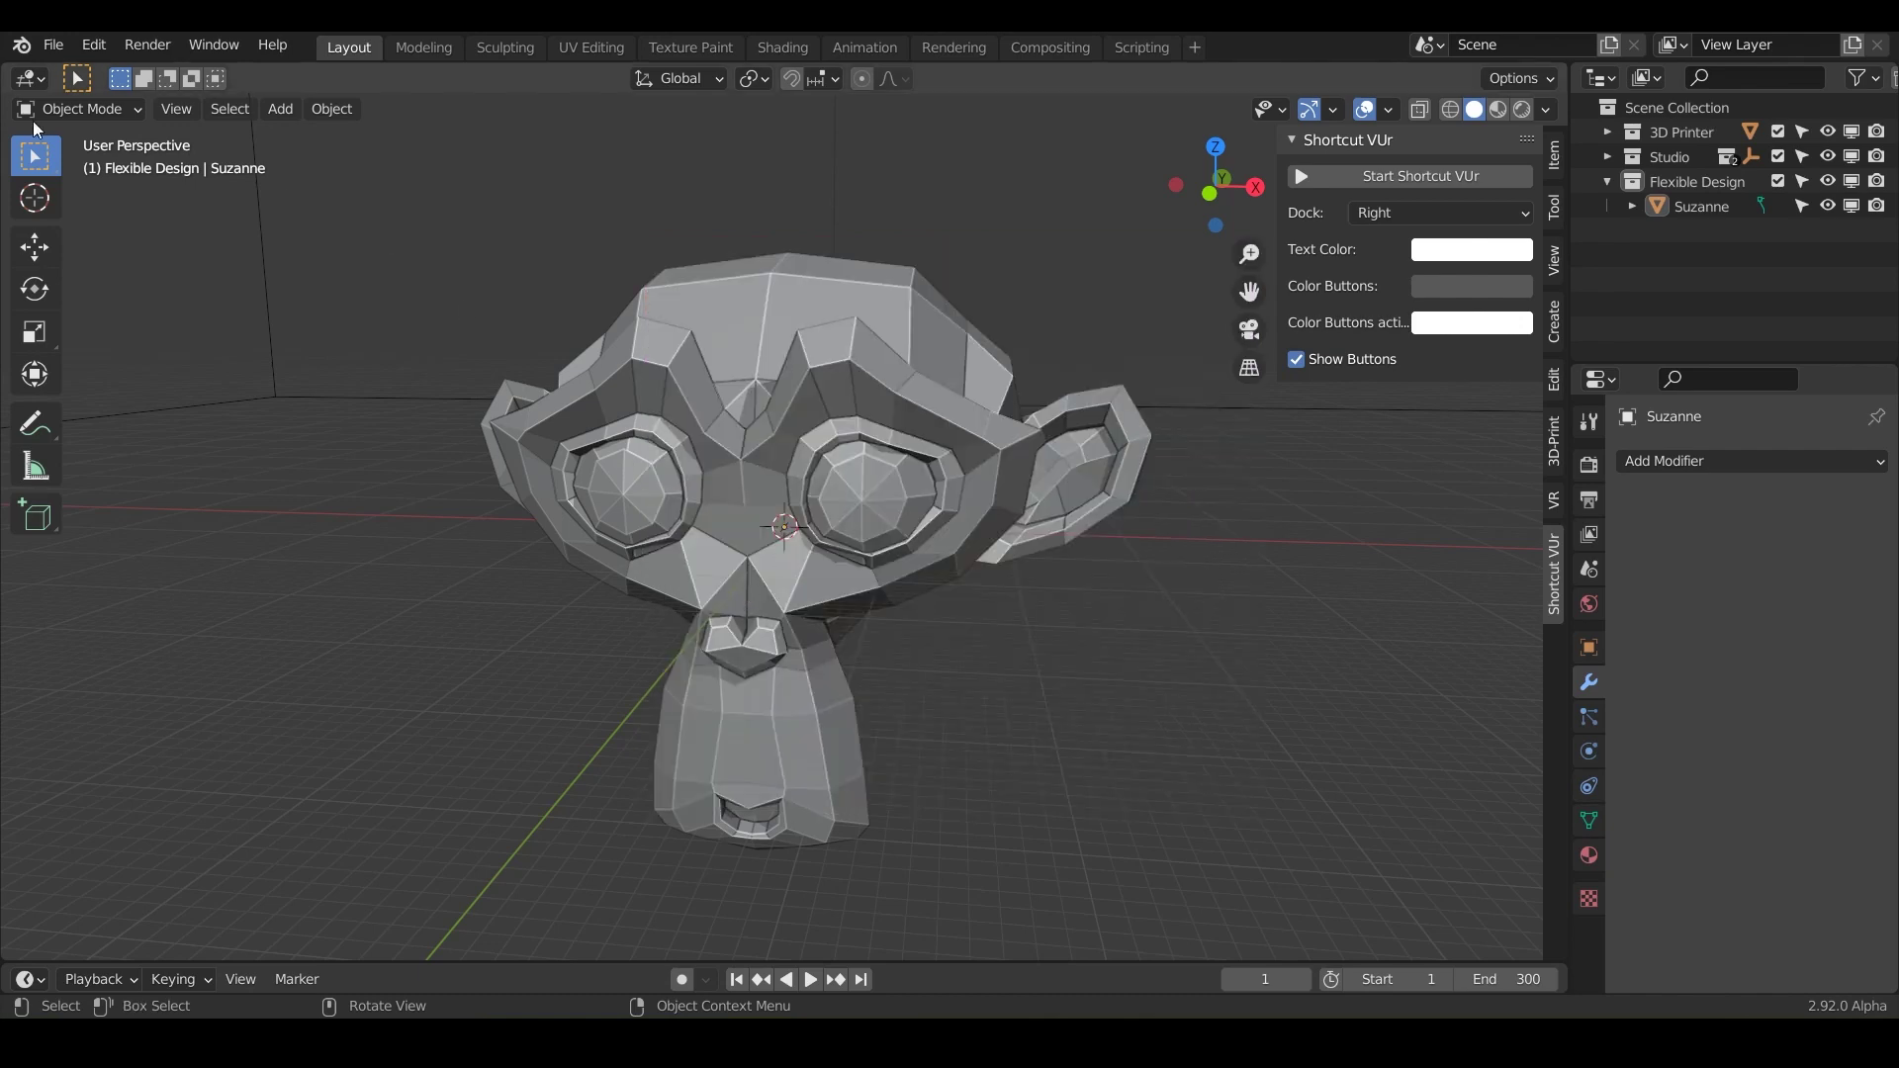
{"action": "left_click", "coordinate": [57, 46]}
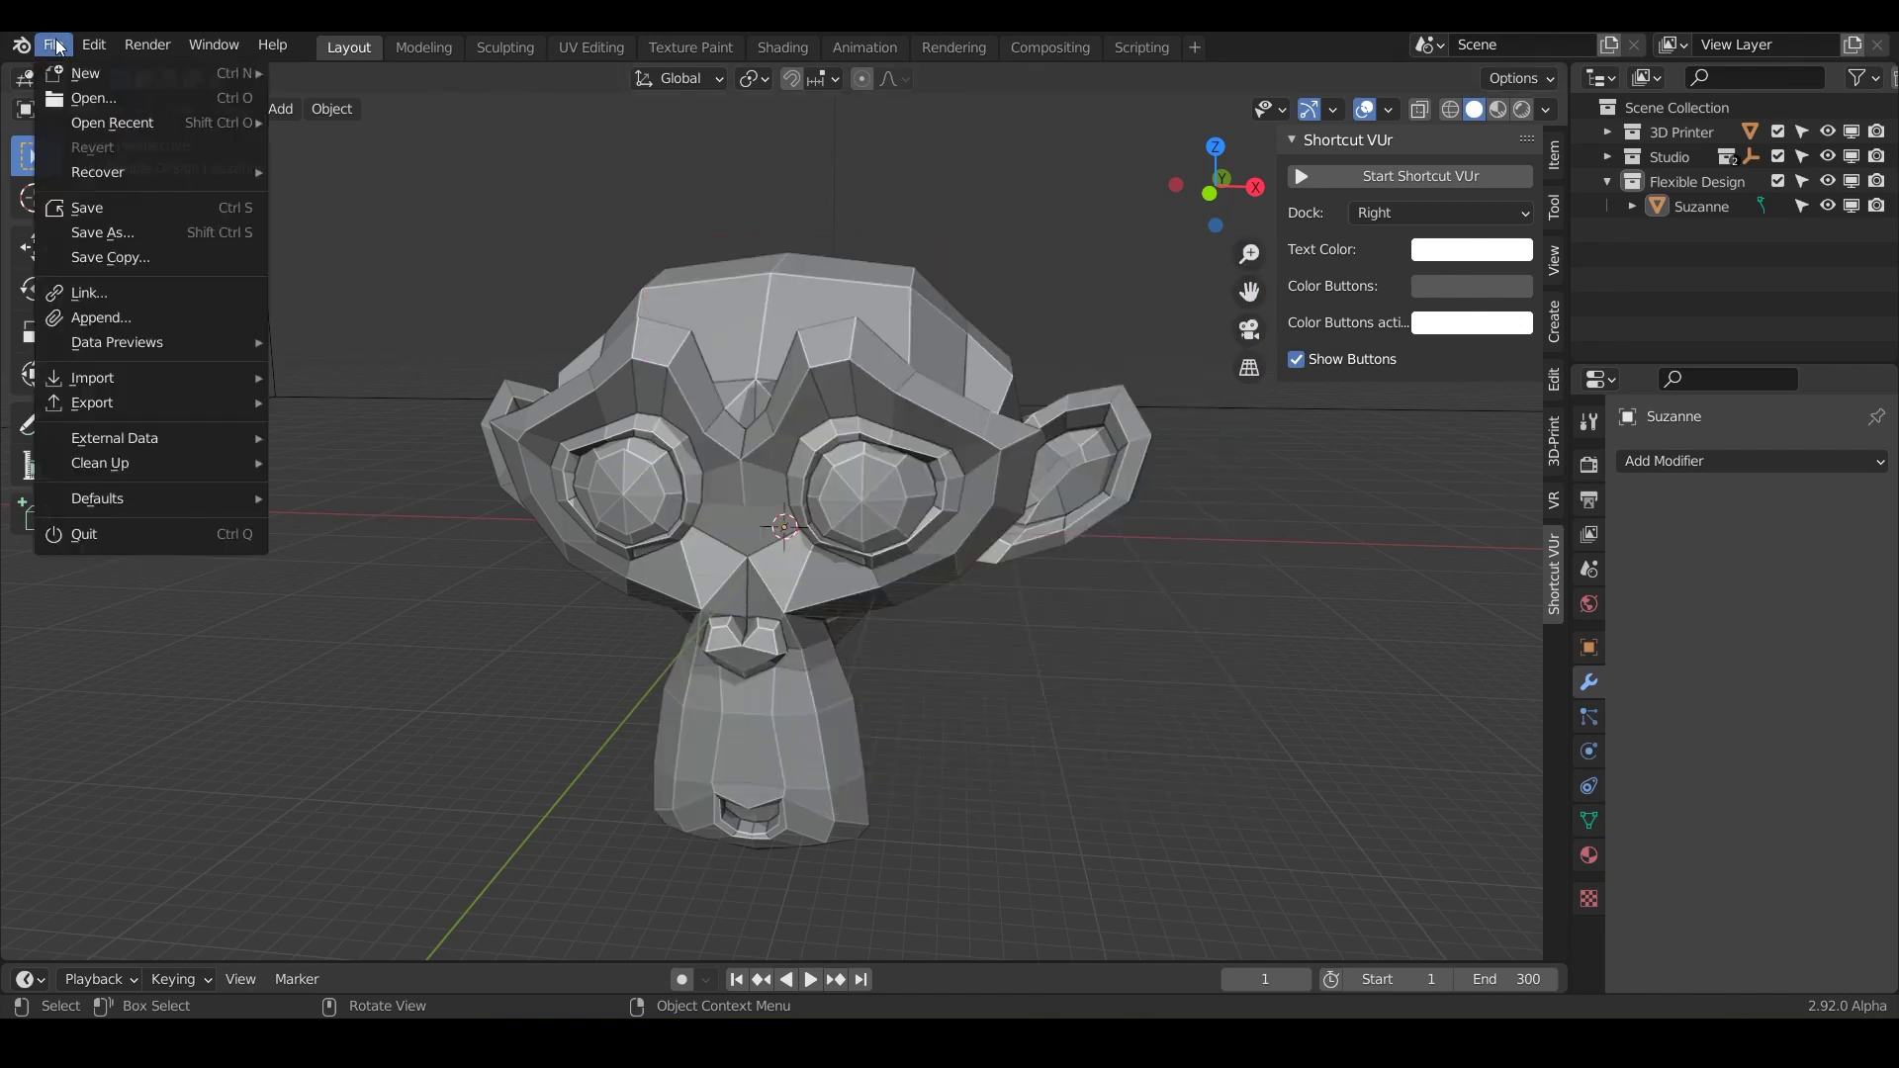
{"action": "left_click", "coordinate": [148, 235]}
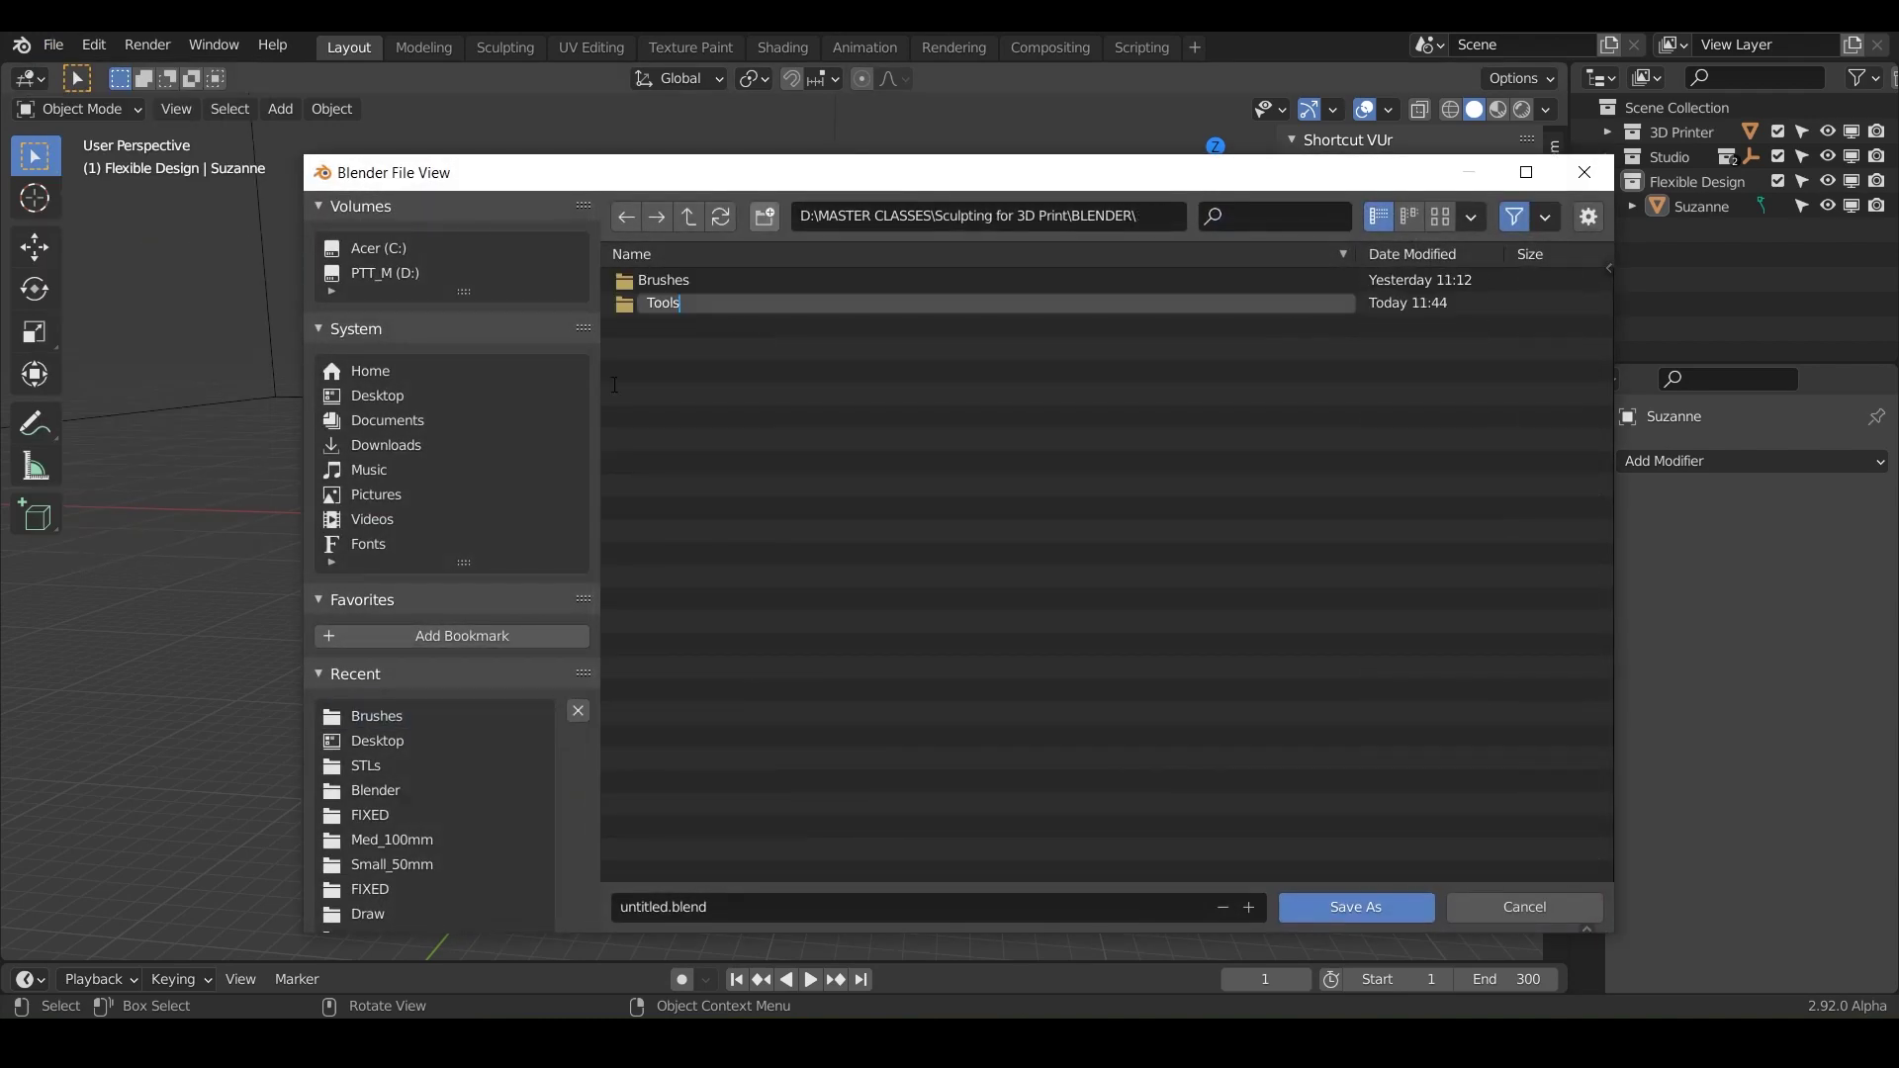
{"action": "key", "text": "Return"}
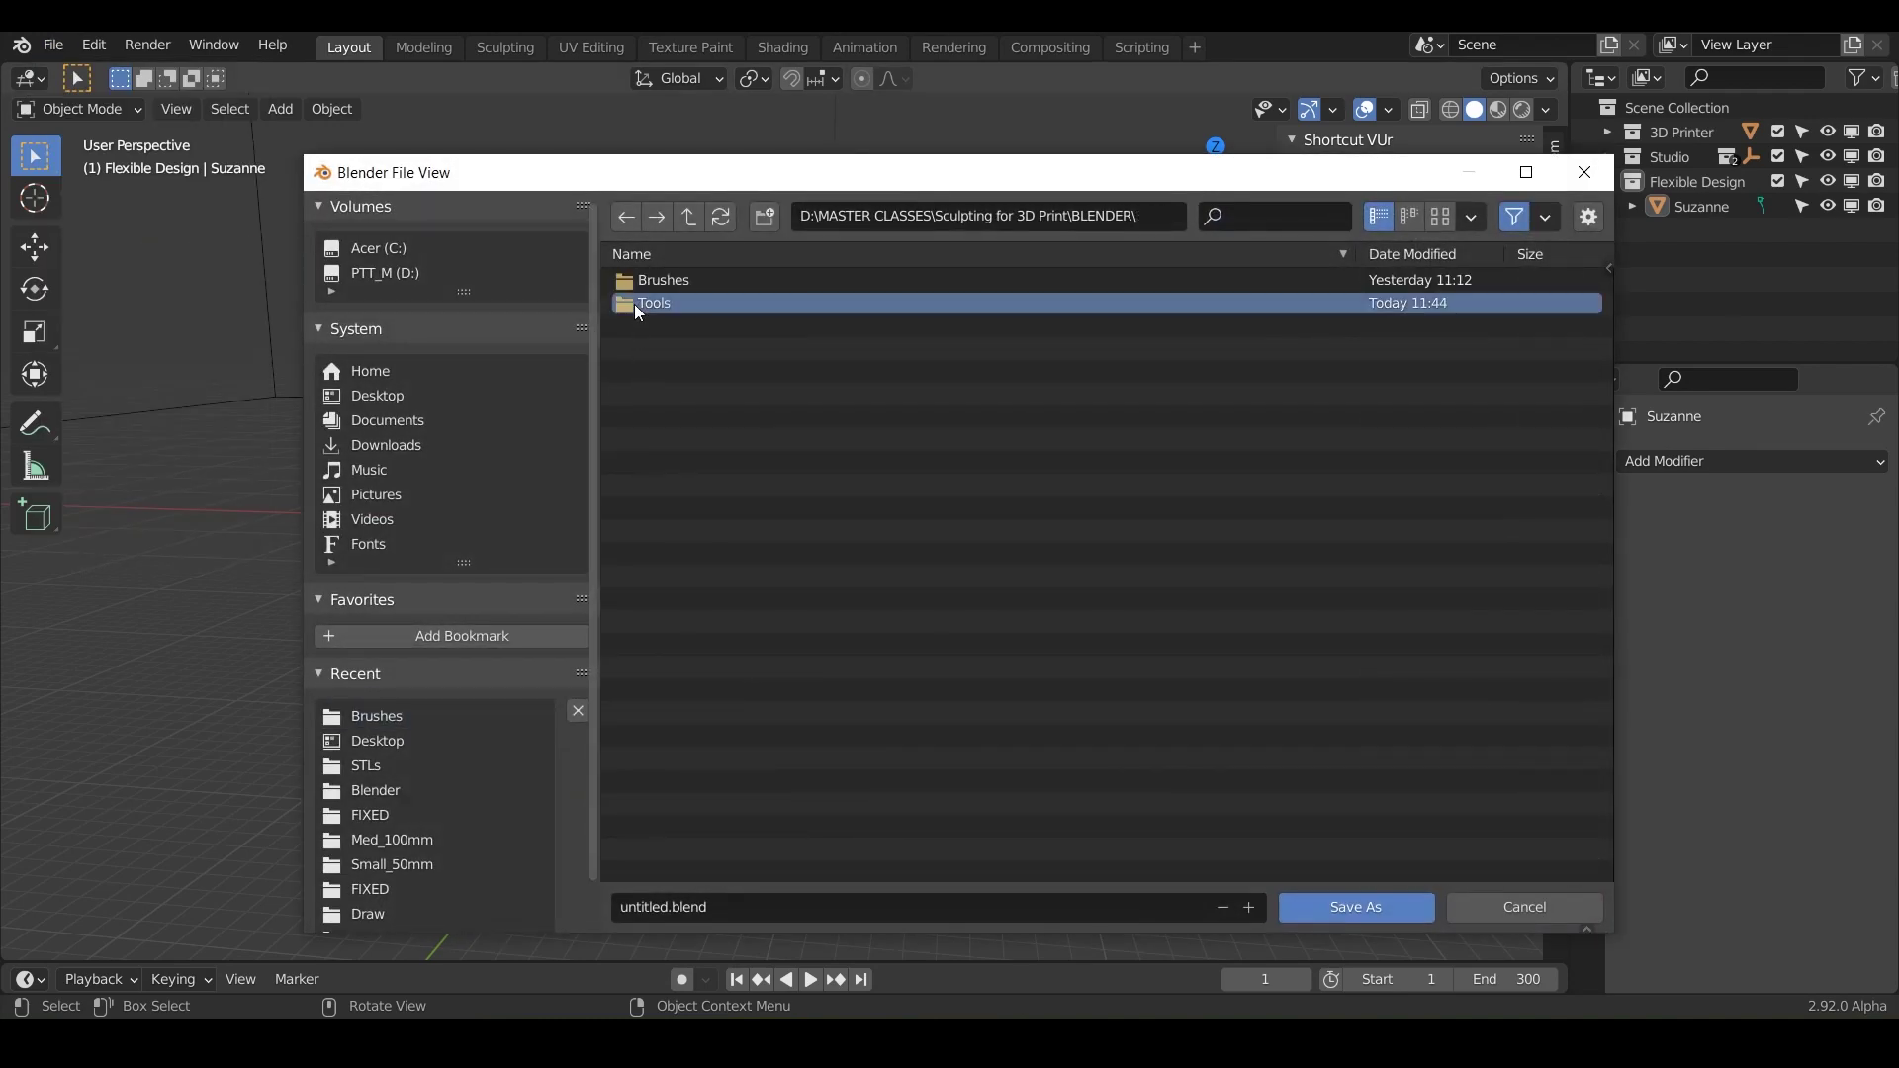
{"action": "double_click", "coordinate": [633, 305]}
{"action": "left_click", "coordinate": [715, 907]}
{"action": "type", "text": "30_Masks"}
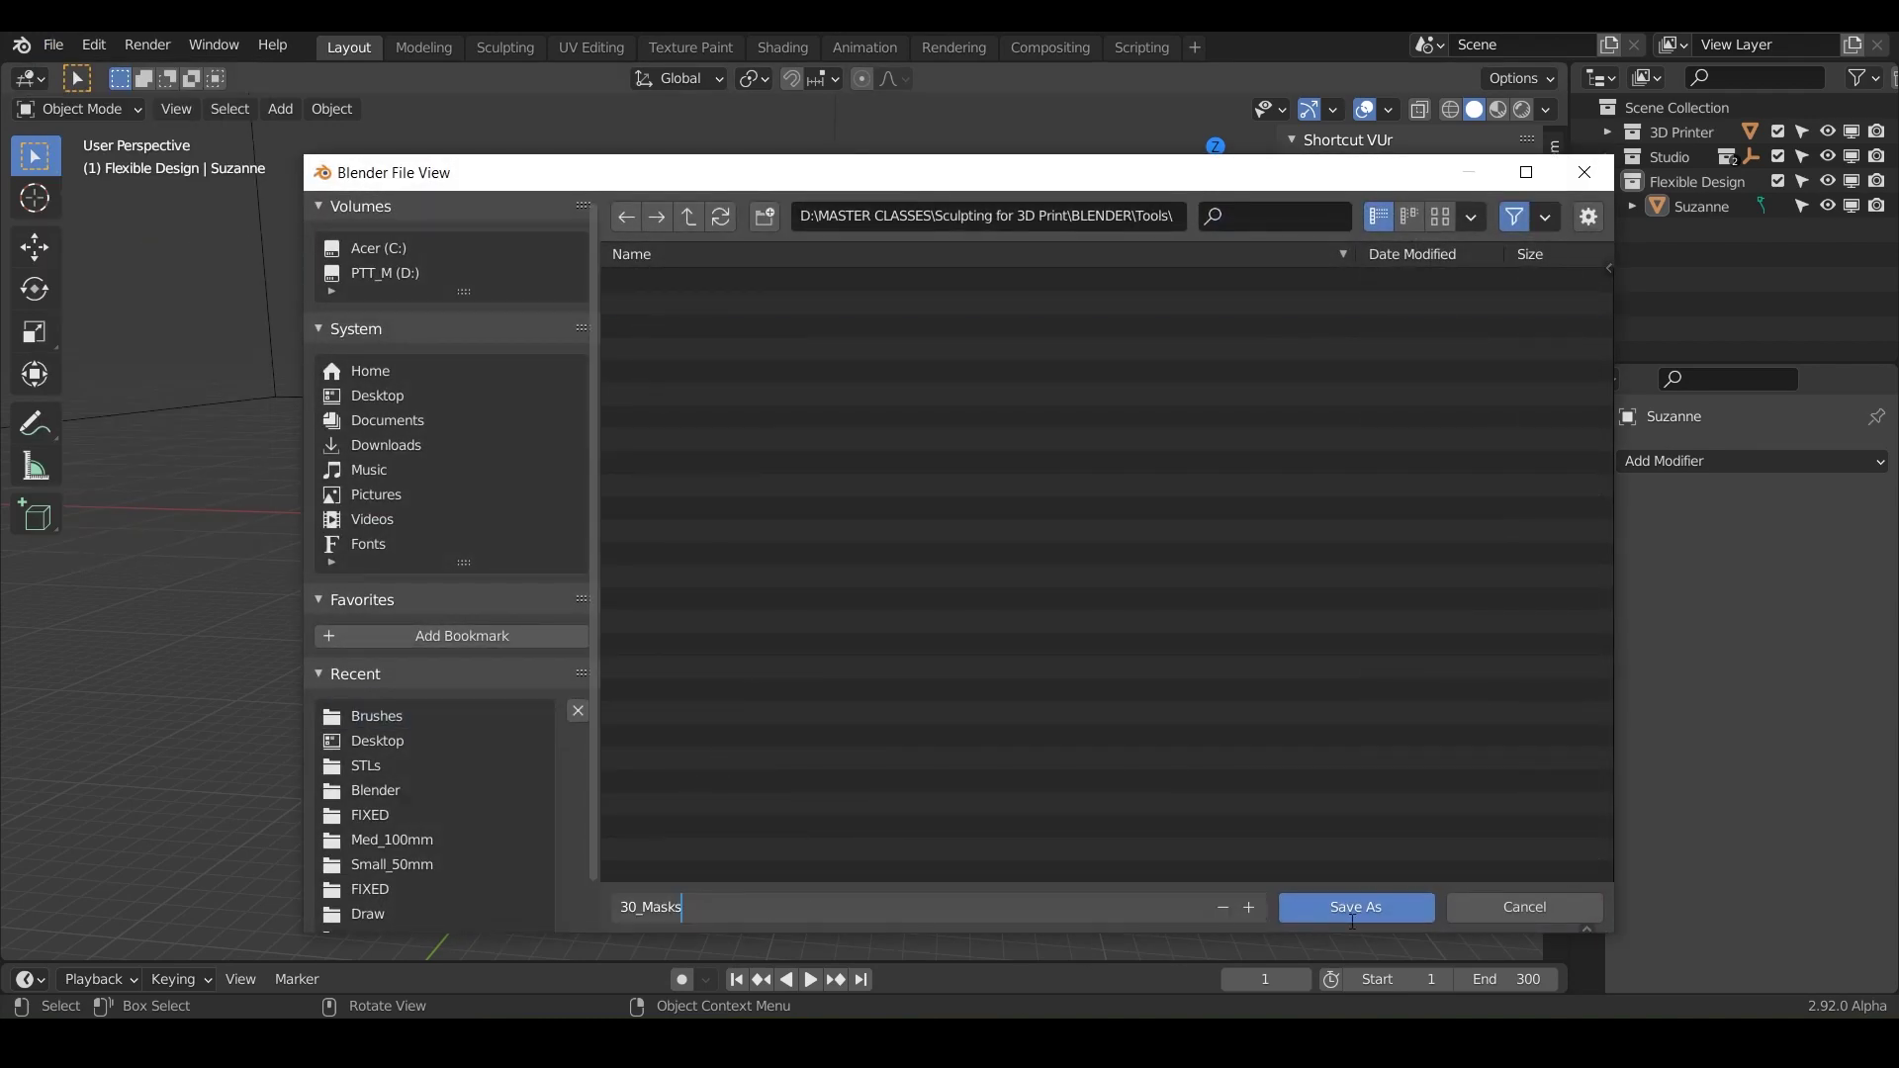
{"action": "left_click", "coordinate": [1360, 908]}
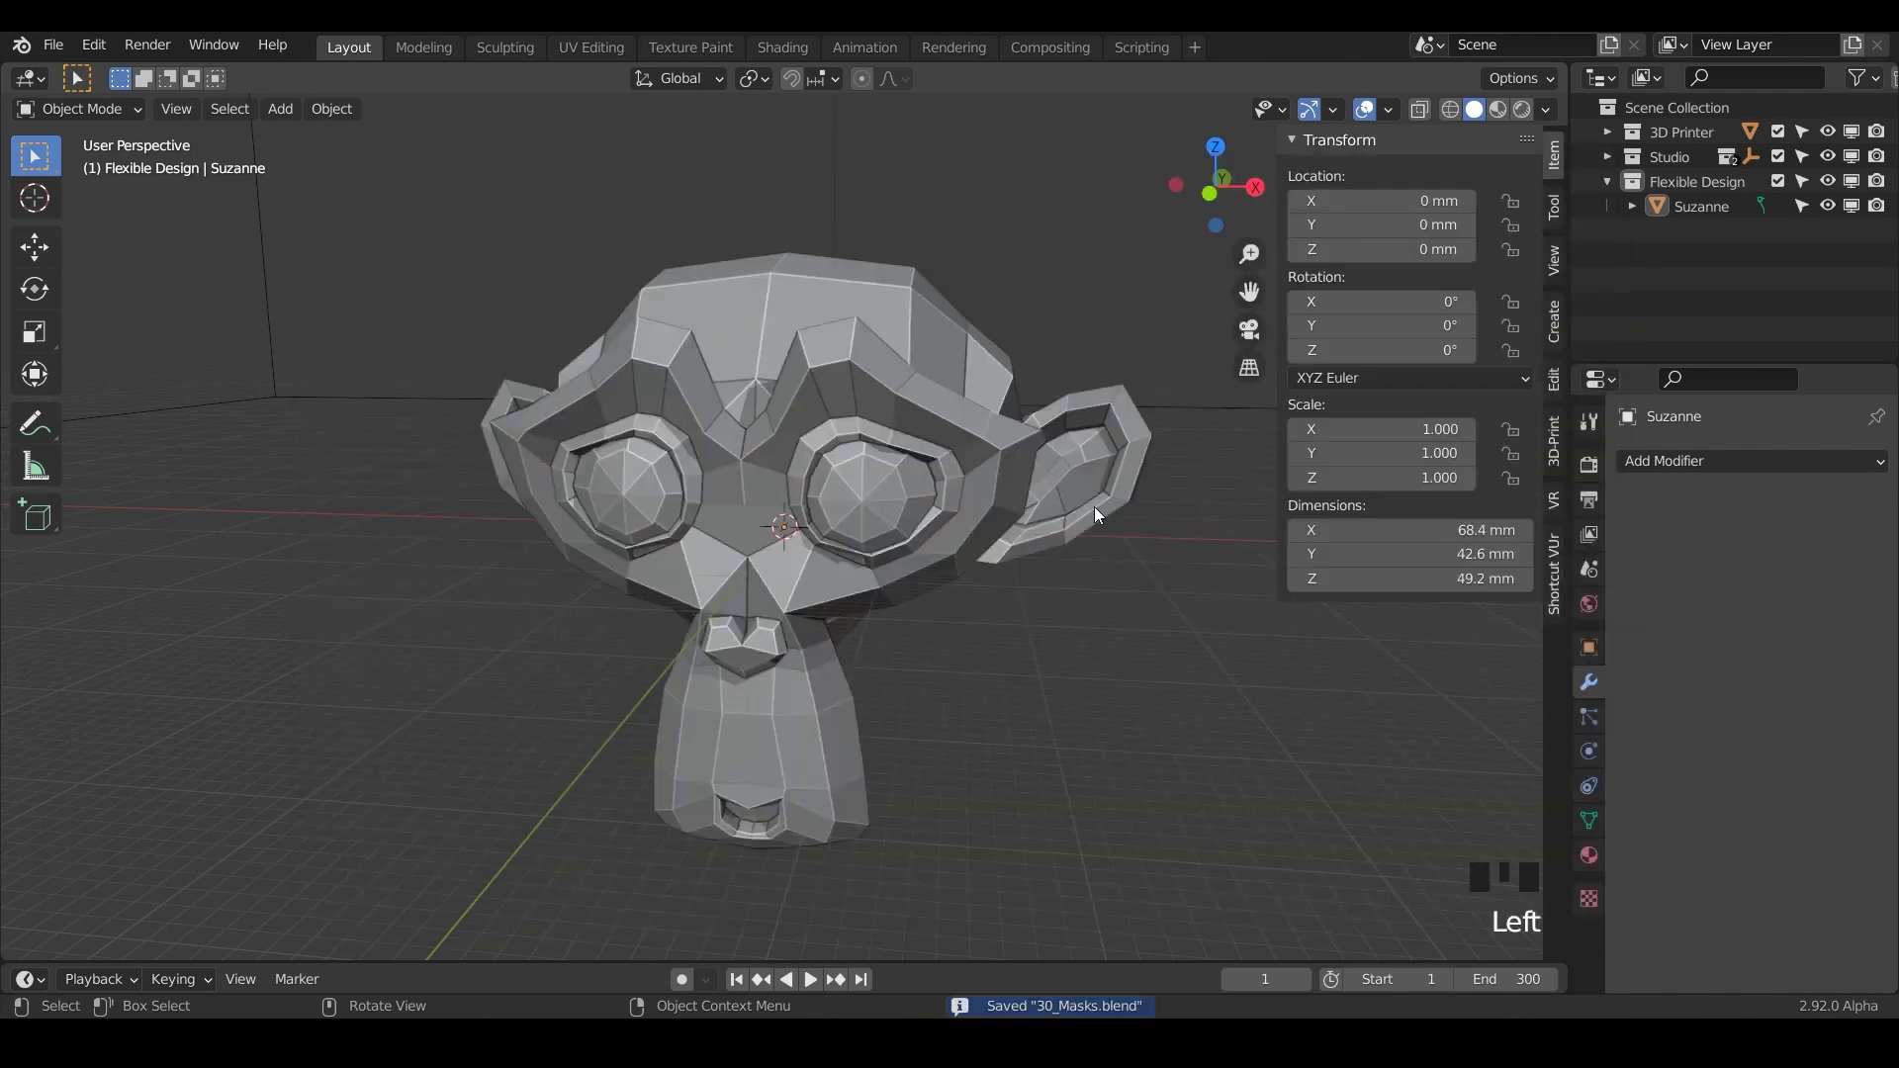
Step: Select Suzanne and set the viewport lighting to MatCap with the multicoloured blue-purple normal material
{"action": "left_click", "coordinate": [857, 461]}
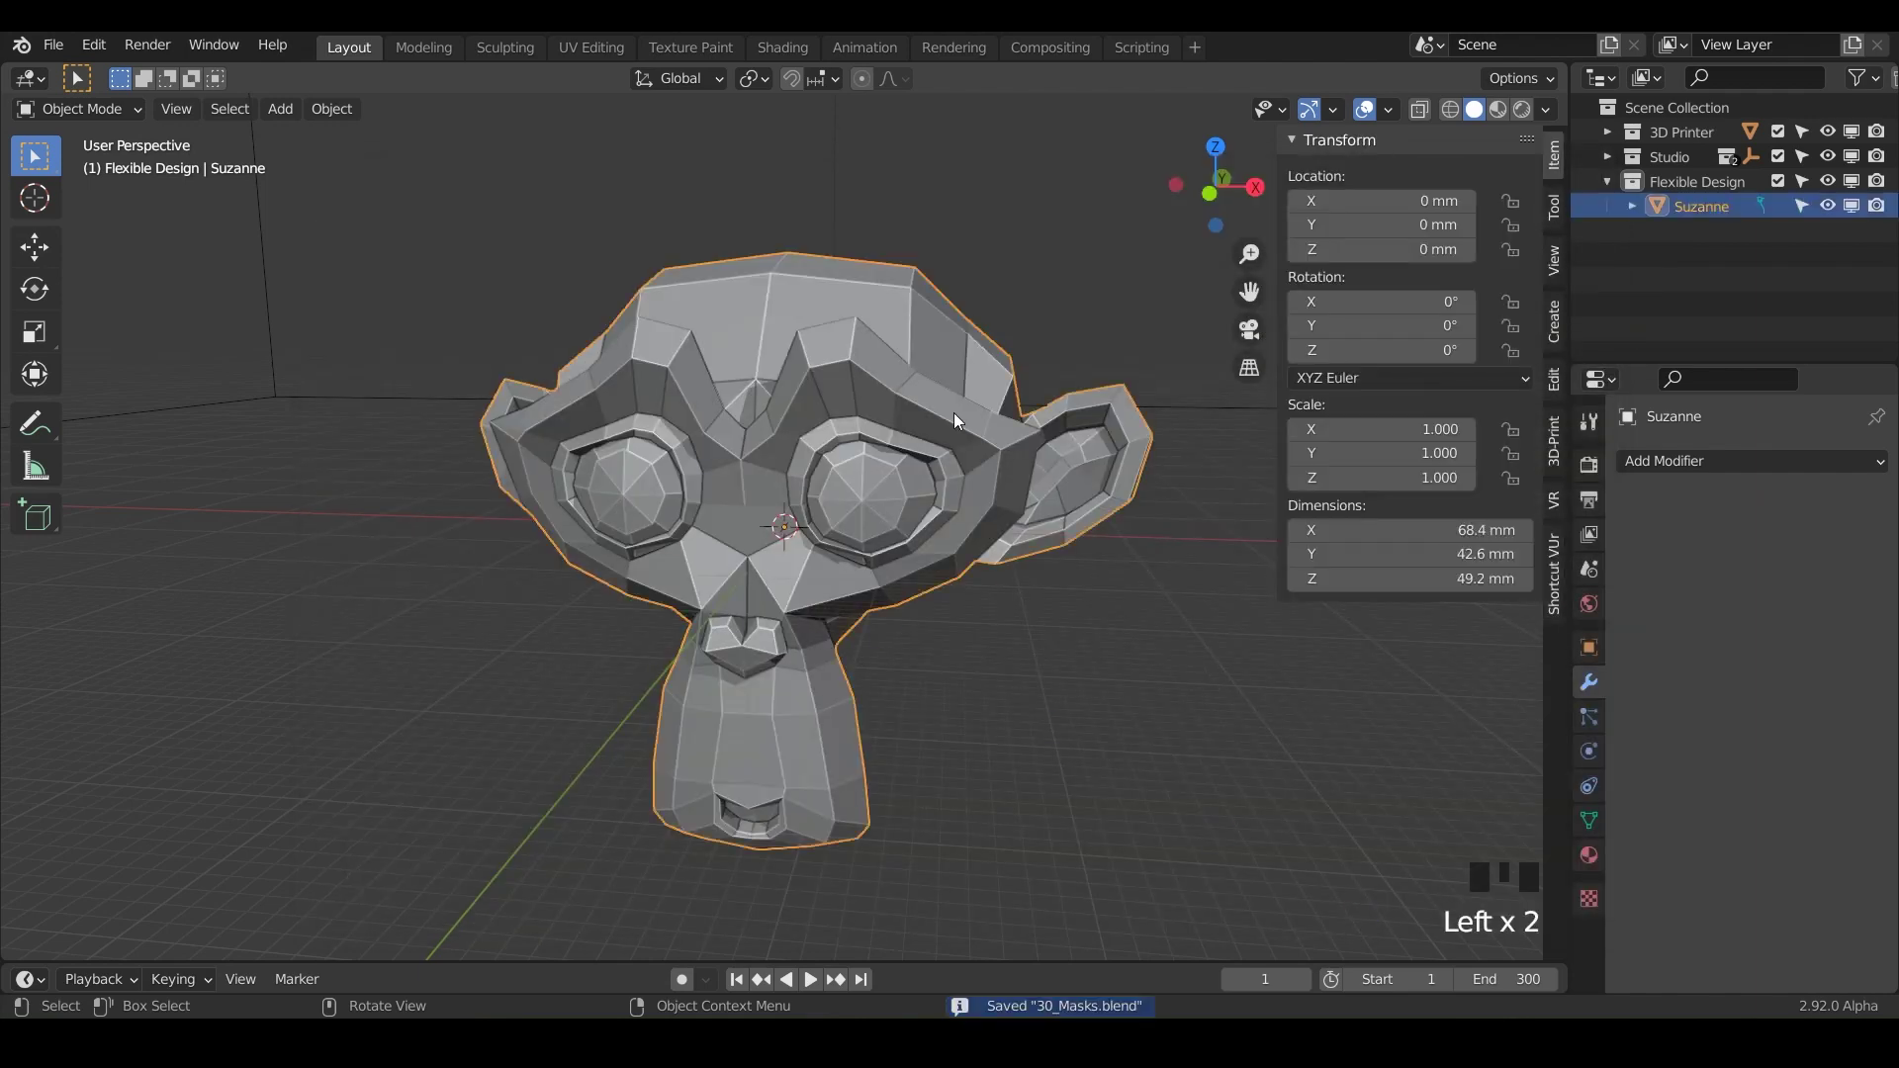
{"action": "left_click", "coordinate": [1546, 108]}
{"action": "left_click", "coordinate": [1524, 226]}
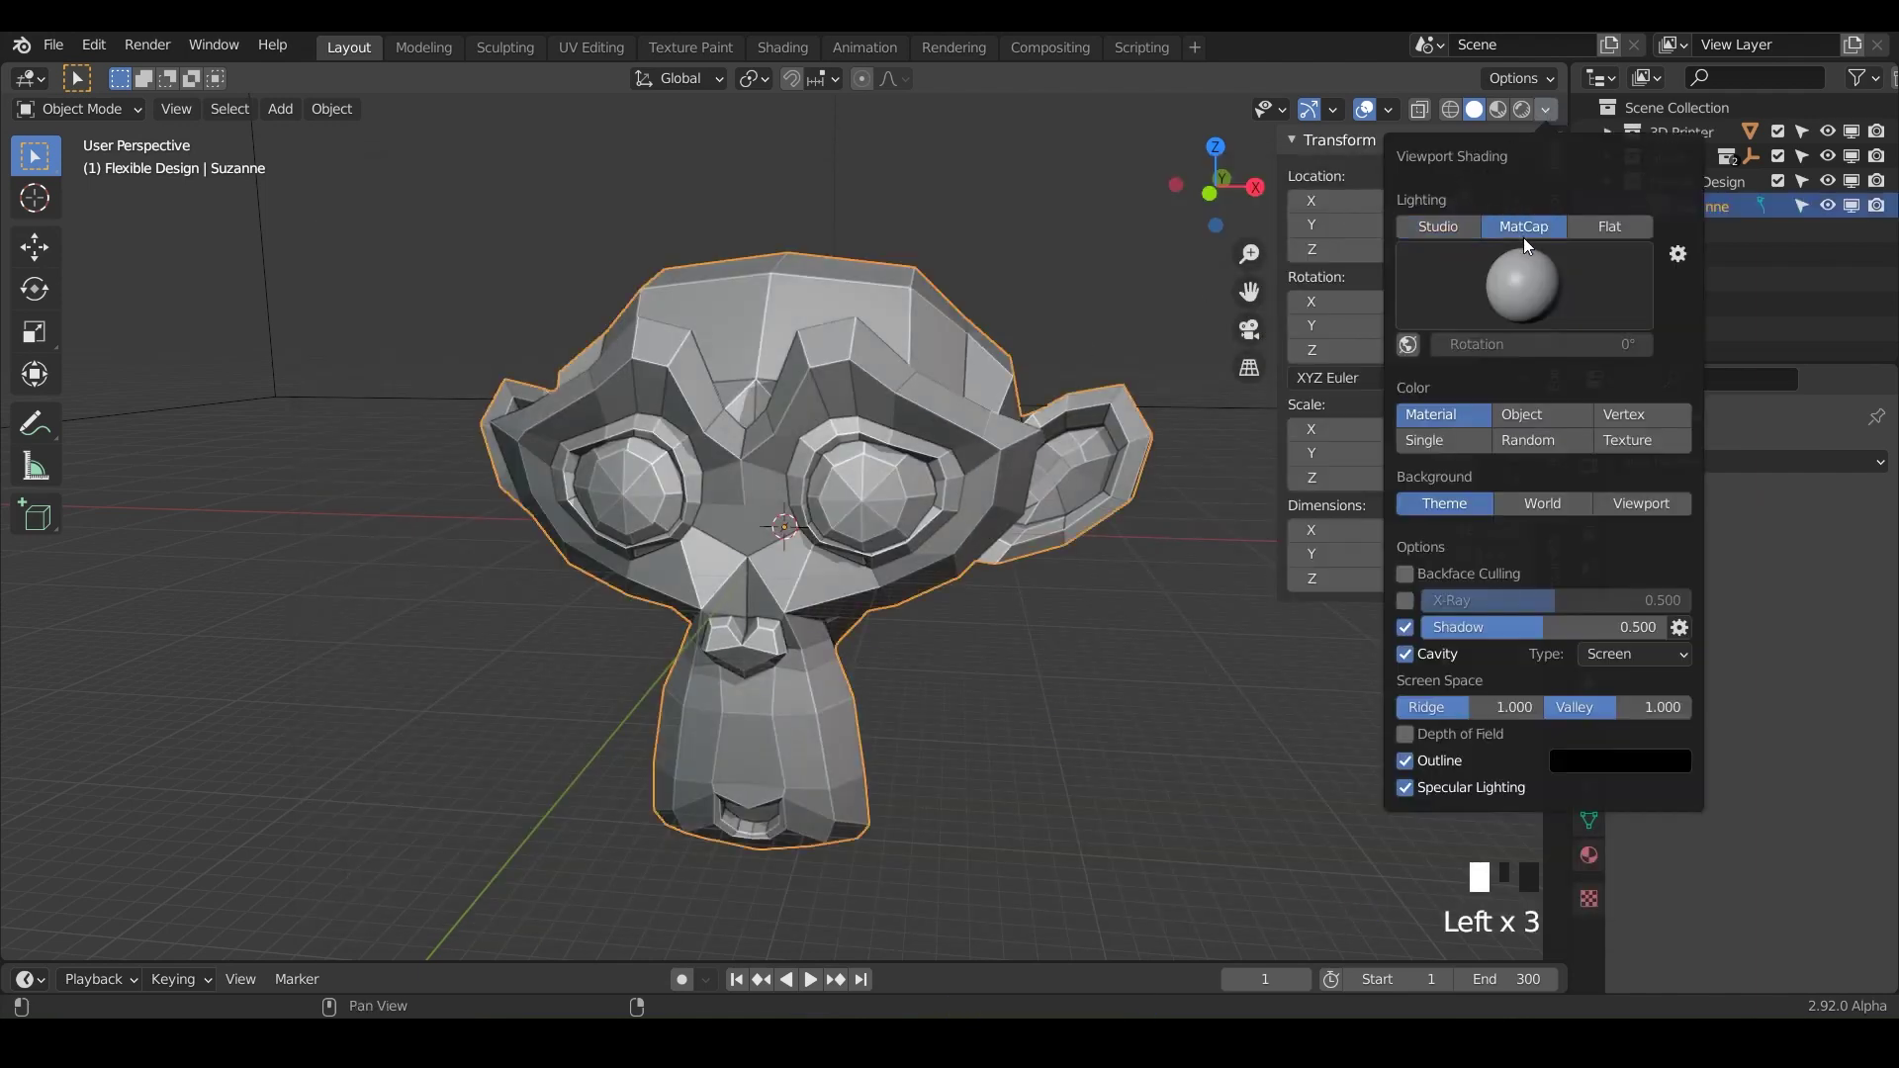
{"action": "left_click", "coordinate": [1528, 289]}
{"action": "left_click", "coordinate": [1522, 390]}
Step: Add a Multiresolution modifier to Suzanne and subdivide it to level 5
{"action": "left_click", "coordinate": [1837, 462]}
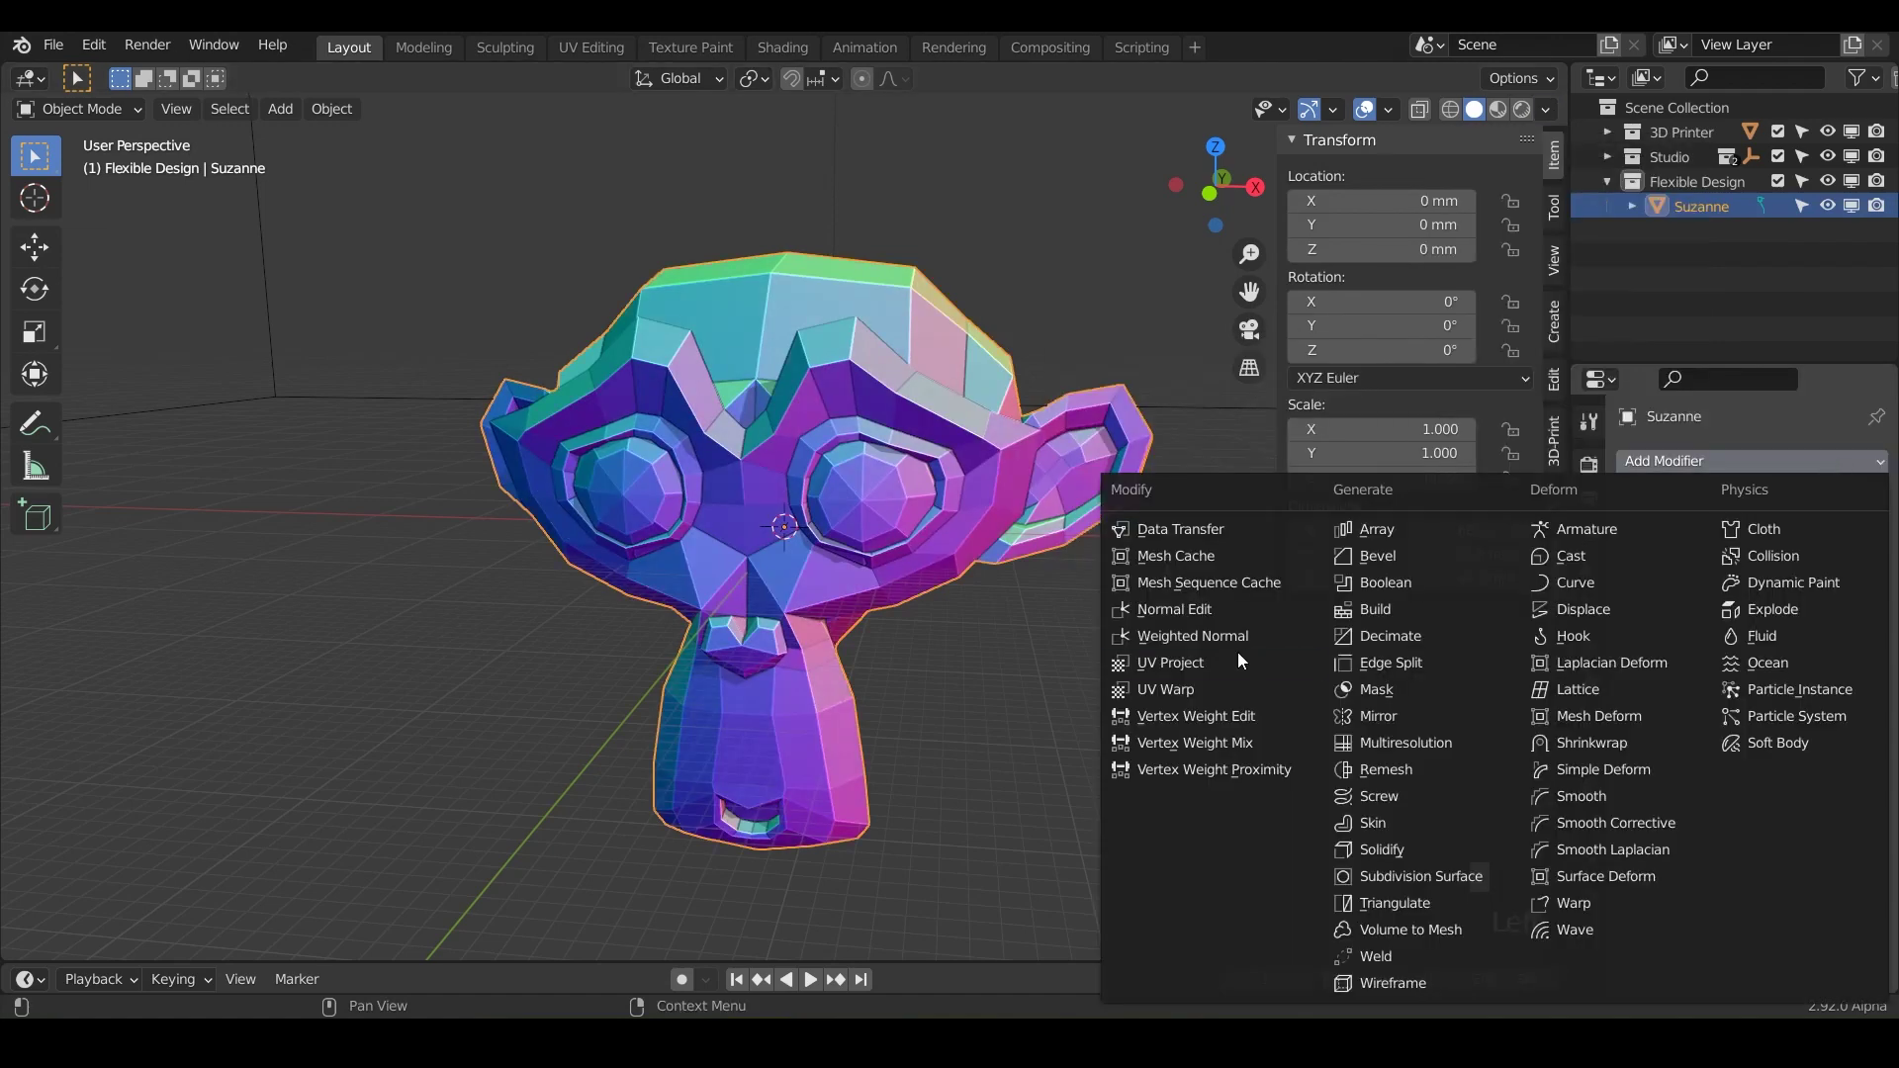
{"action": "left_click", "coordinate": [1386, 744]}
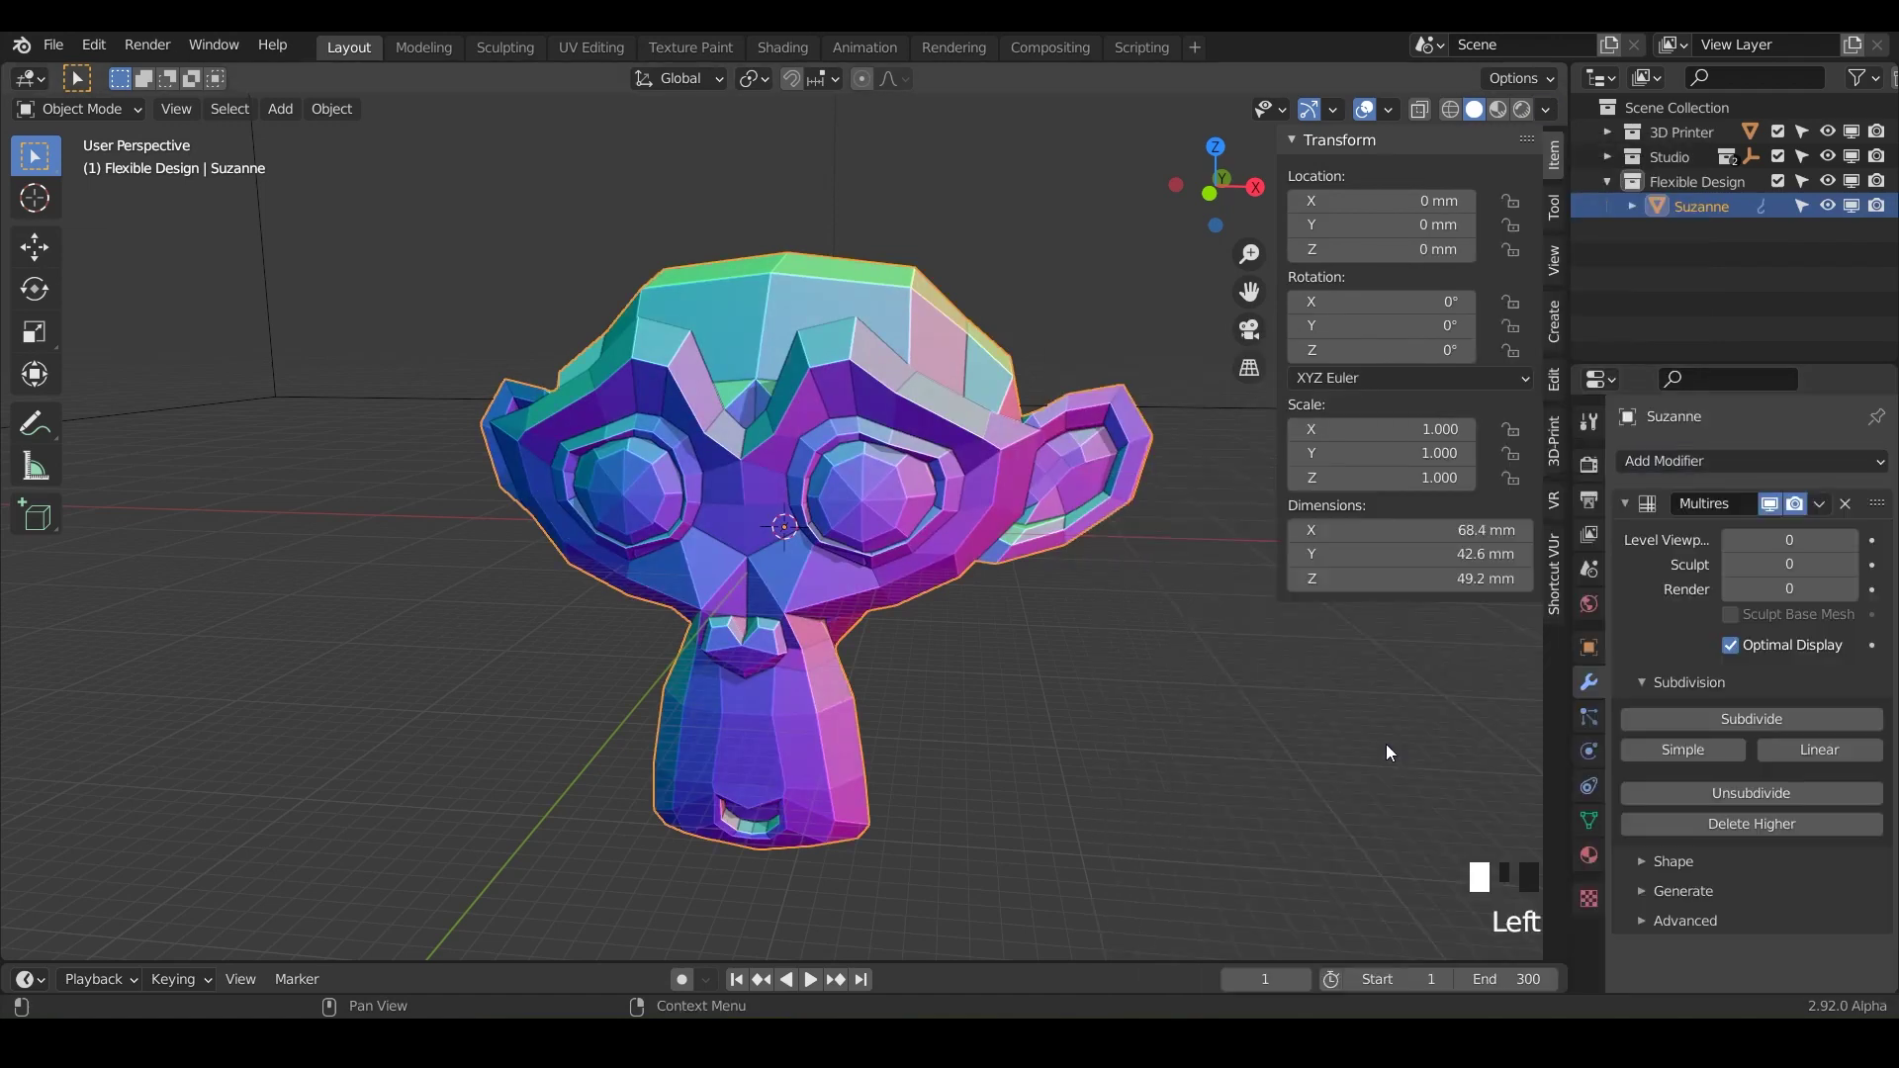
{"action": "left_click", "coordinate": [1743, 719]}
{"action": "left_click", "coordinate": [1739, 718]}
{"action": "left_click", "coordinate": [1739, 718]}
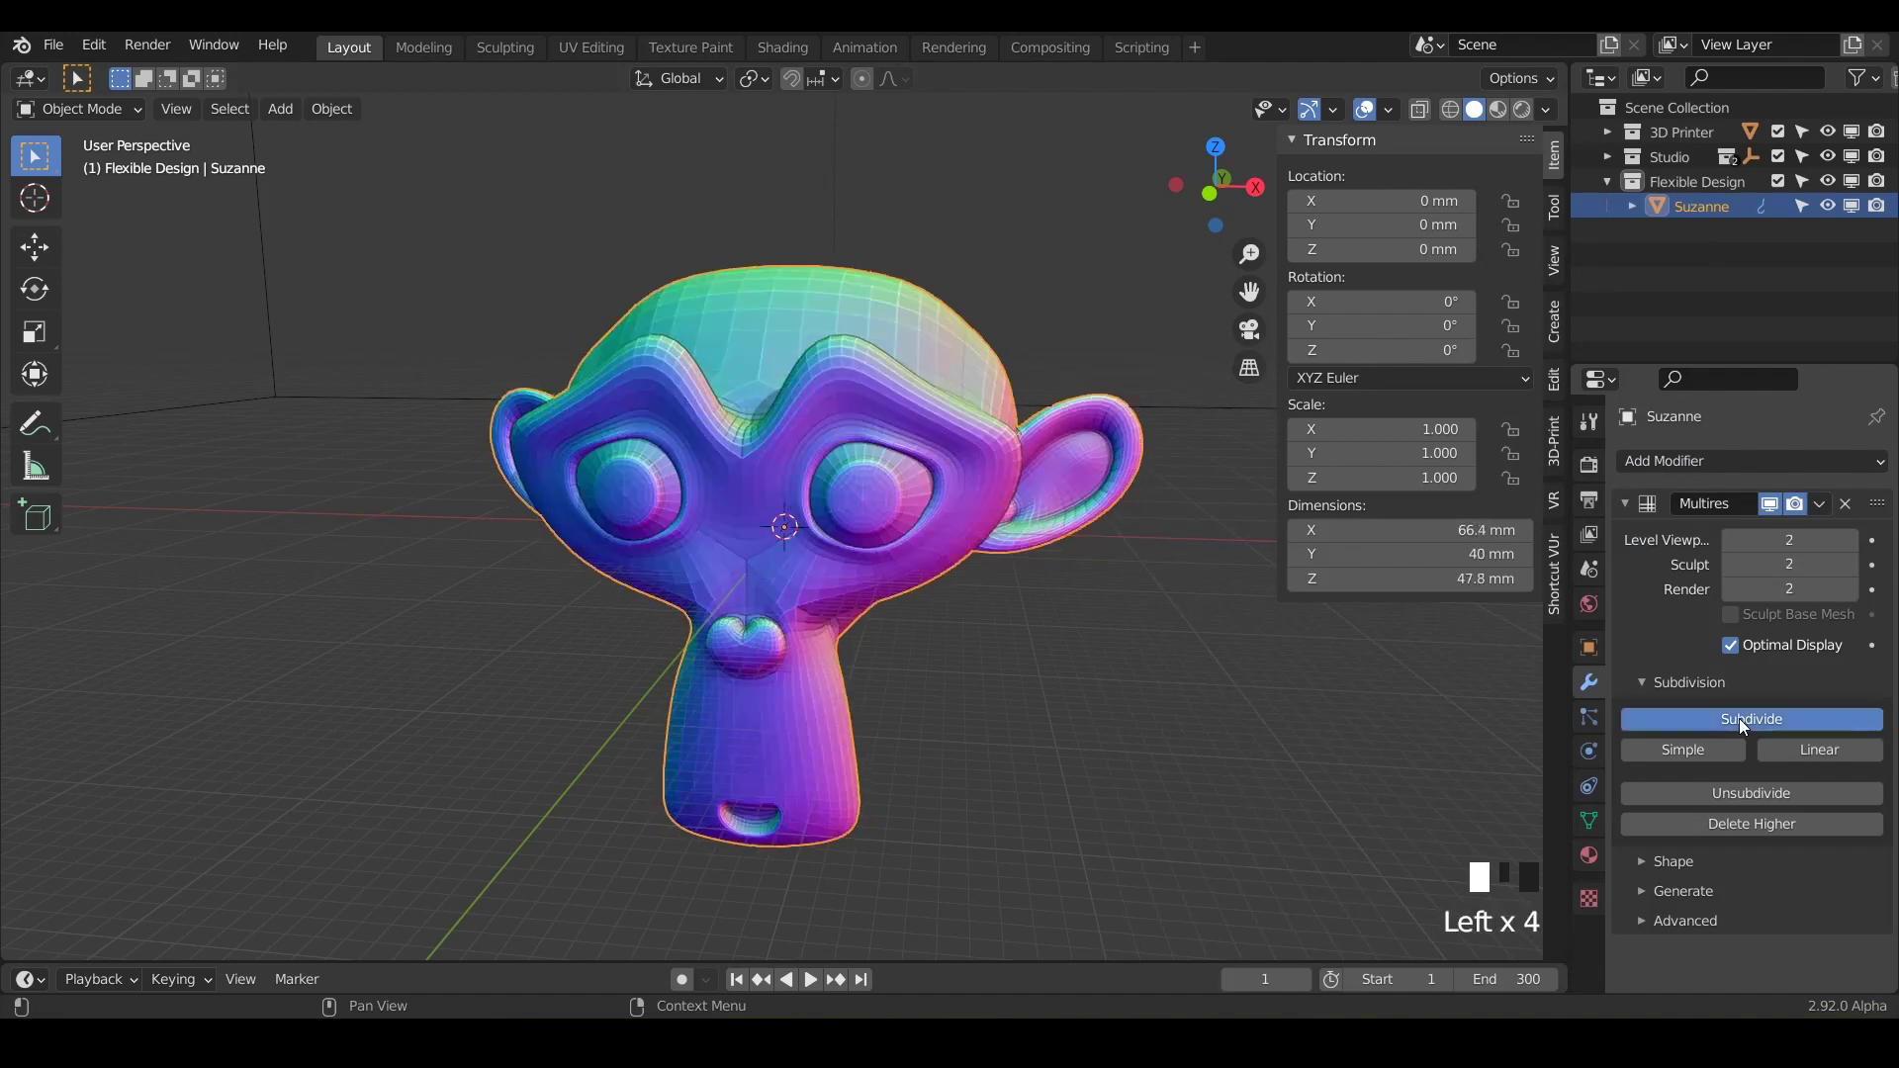
{"action": "left_click", "coordinate": [1739, 718]}
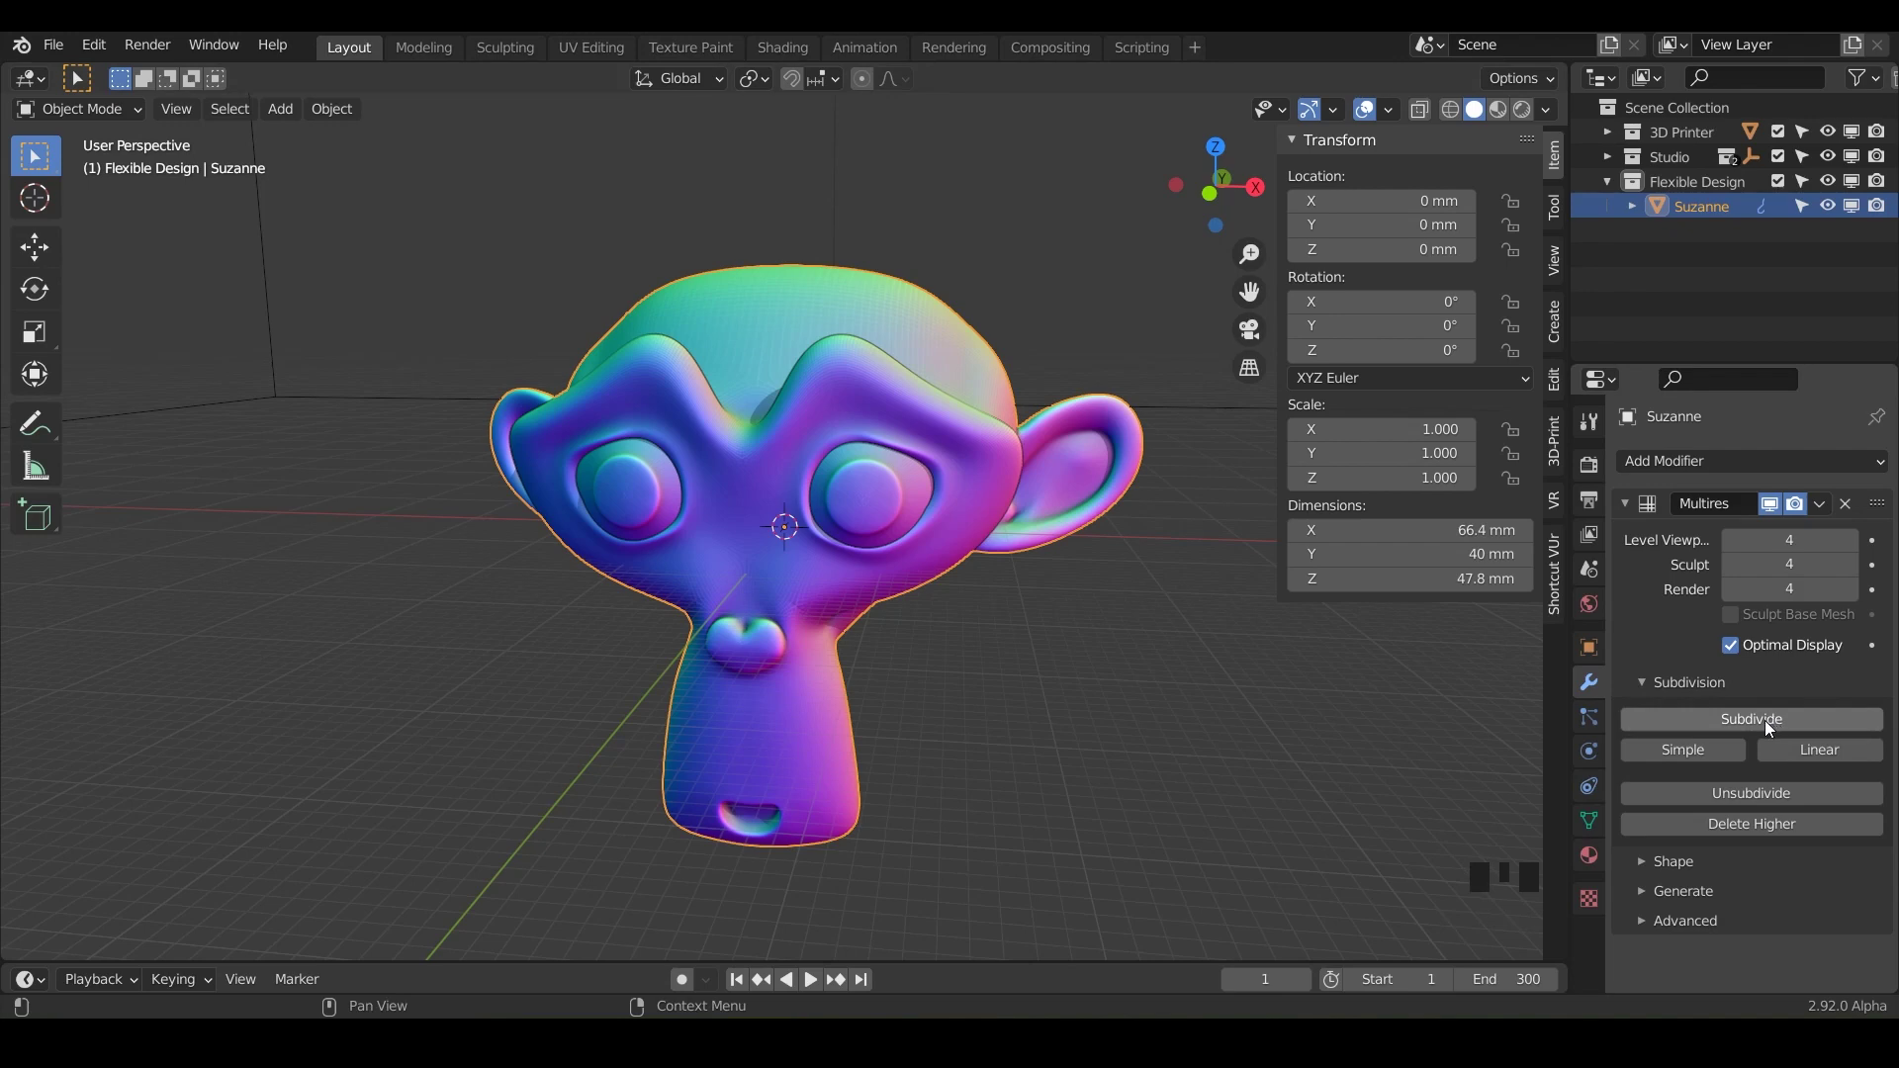
{"action": "left_click", "coordinate": [1761, 718]}
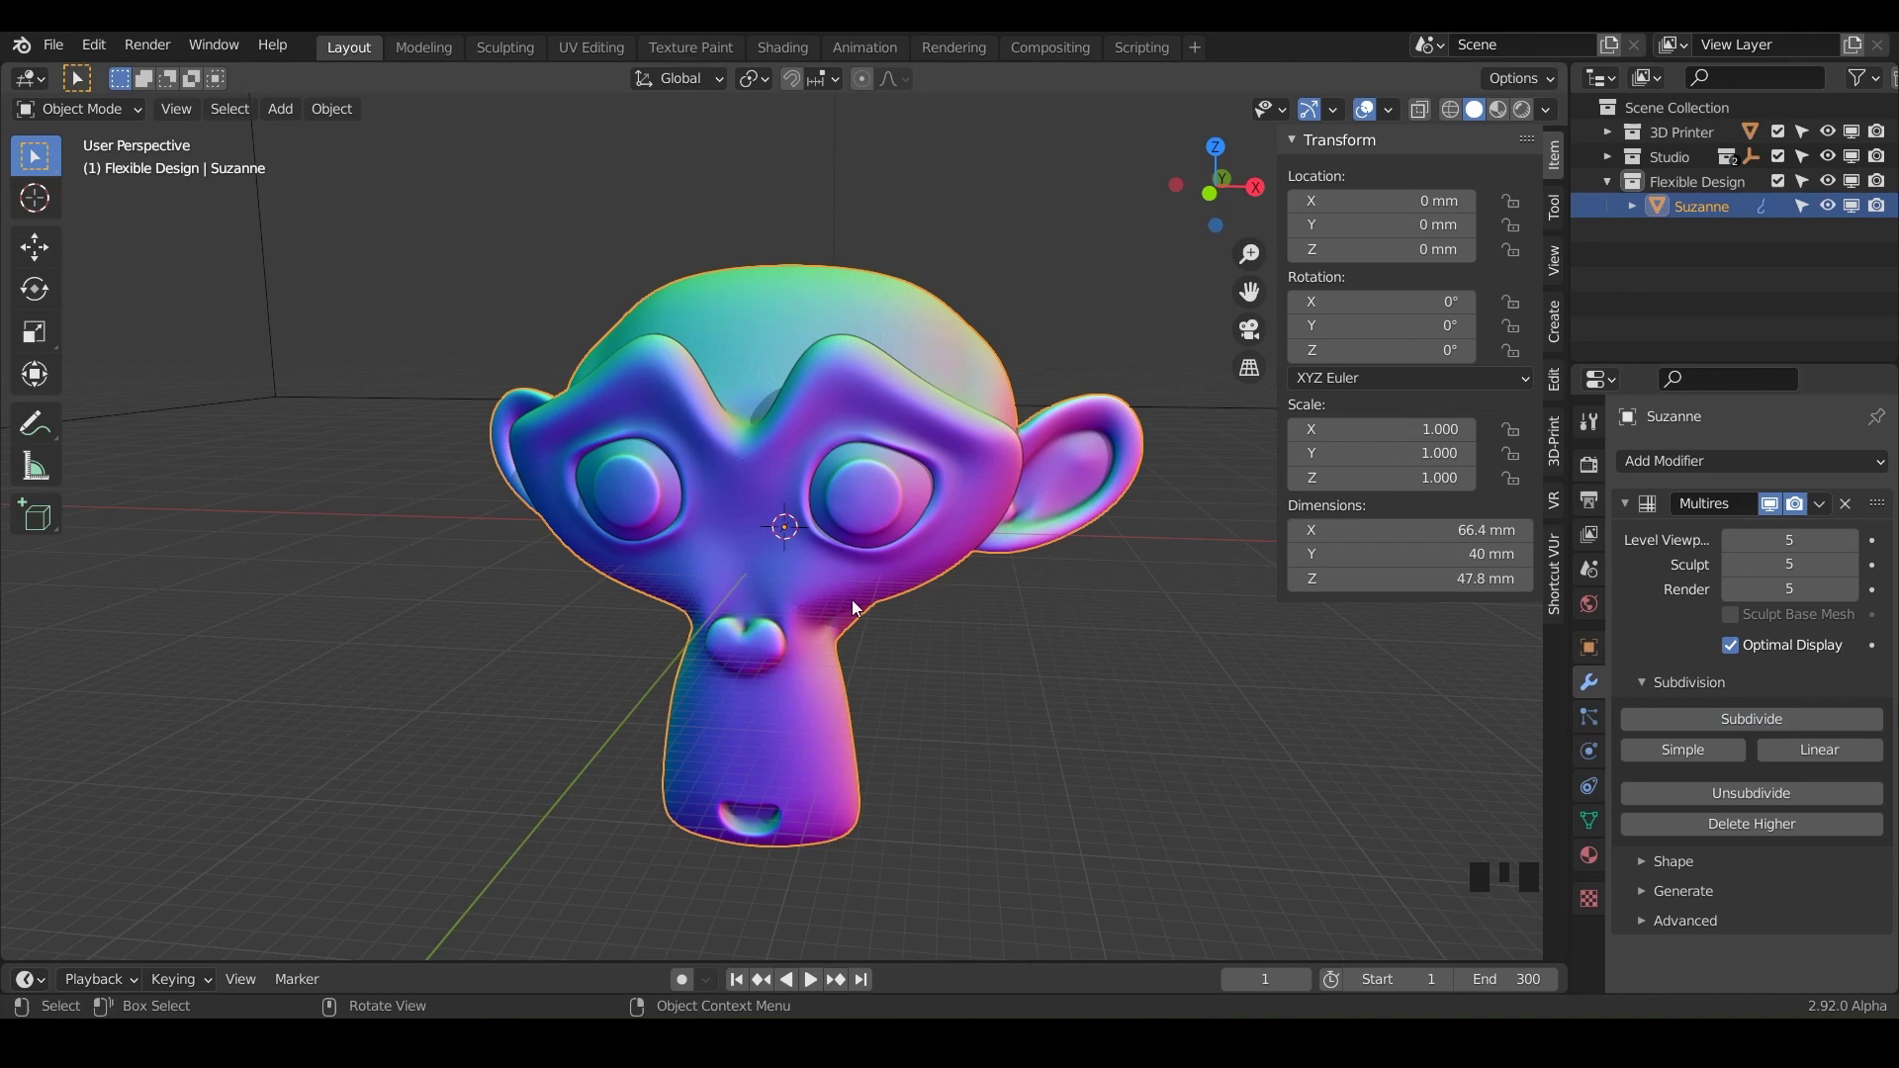
Step: Switch Suzanne to Sculpt Mode and widen the tool list so the tool names are shown
{"action": "key", "text": "Tab"}
{"action": "key", "text": "ctrl+Tab"}
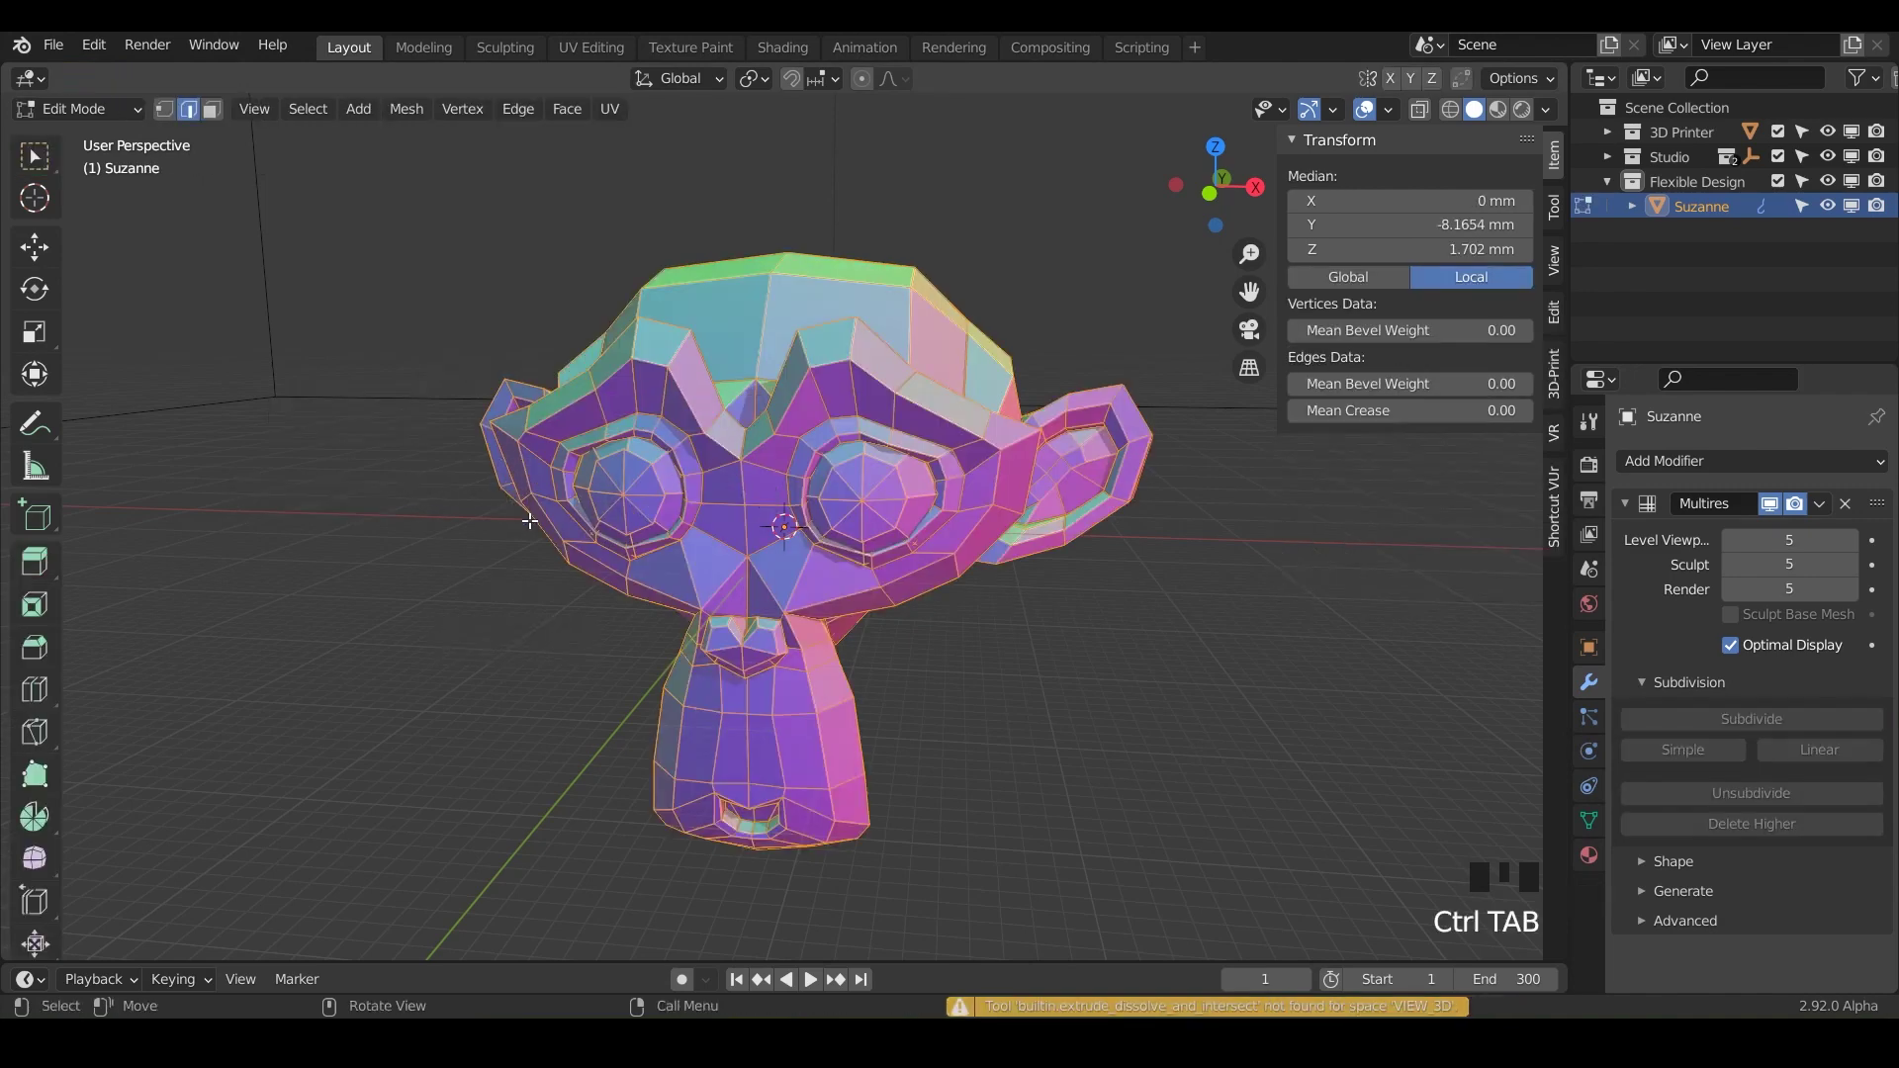
{"action": "key", "text": "ctrl+Tab"}
{"action": "left_click", "coordinate": [539, 578]}
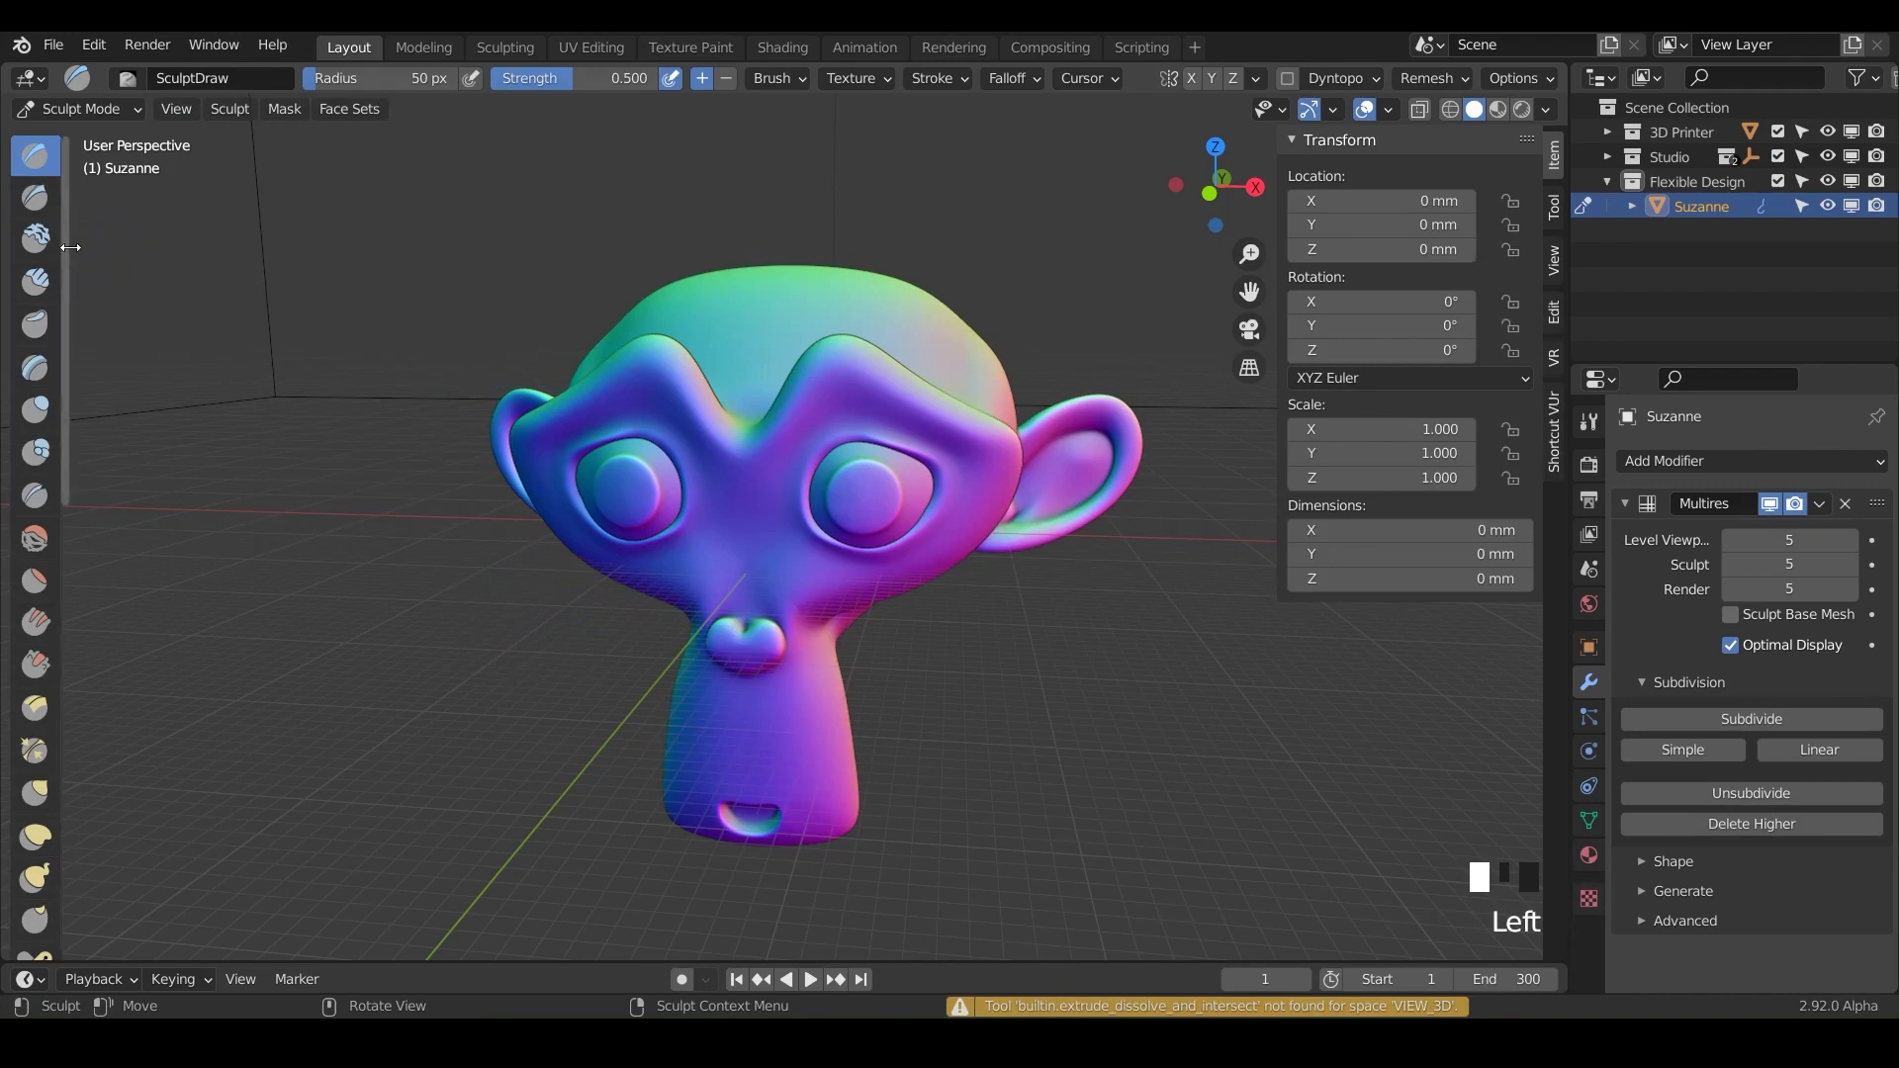
{"action": "left_click_drag", "start_coordinate": [68, 243], "coordinate": [382, 293]}
Step: Look through the sculpt tools from the brushes down to the mask, hide, face set, trim and filter tools
{"action": "scroll", "coordinate": [195, 420], "scroll_direction": "down", "scroll_amount": 19}
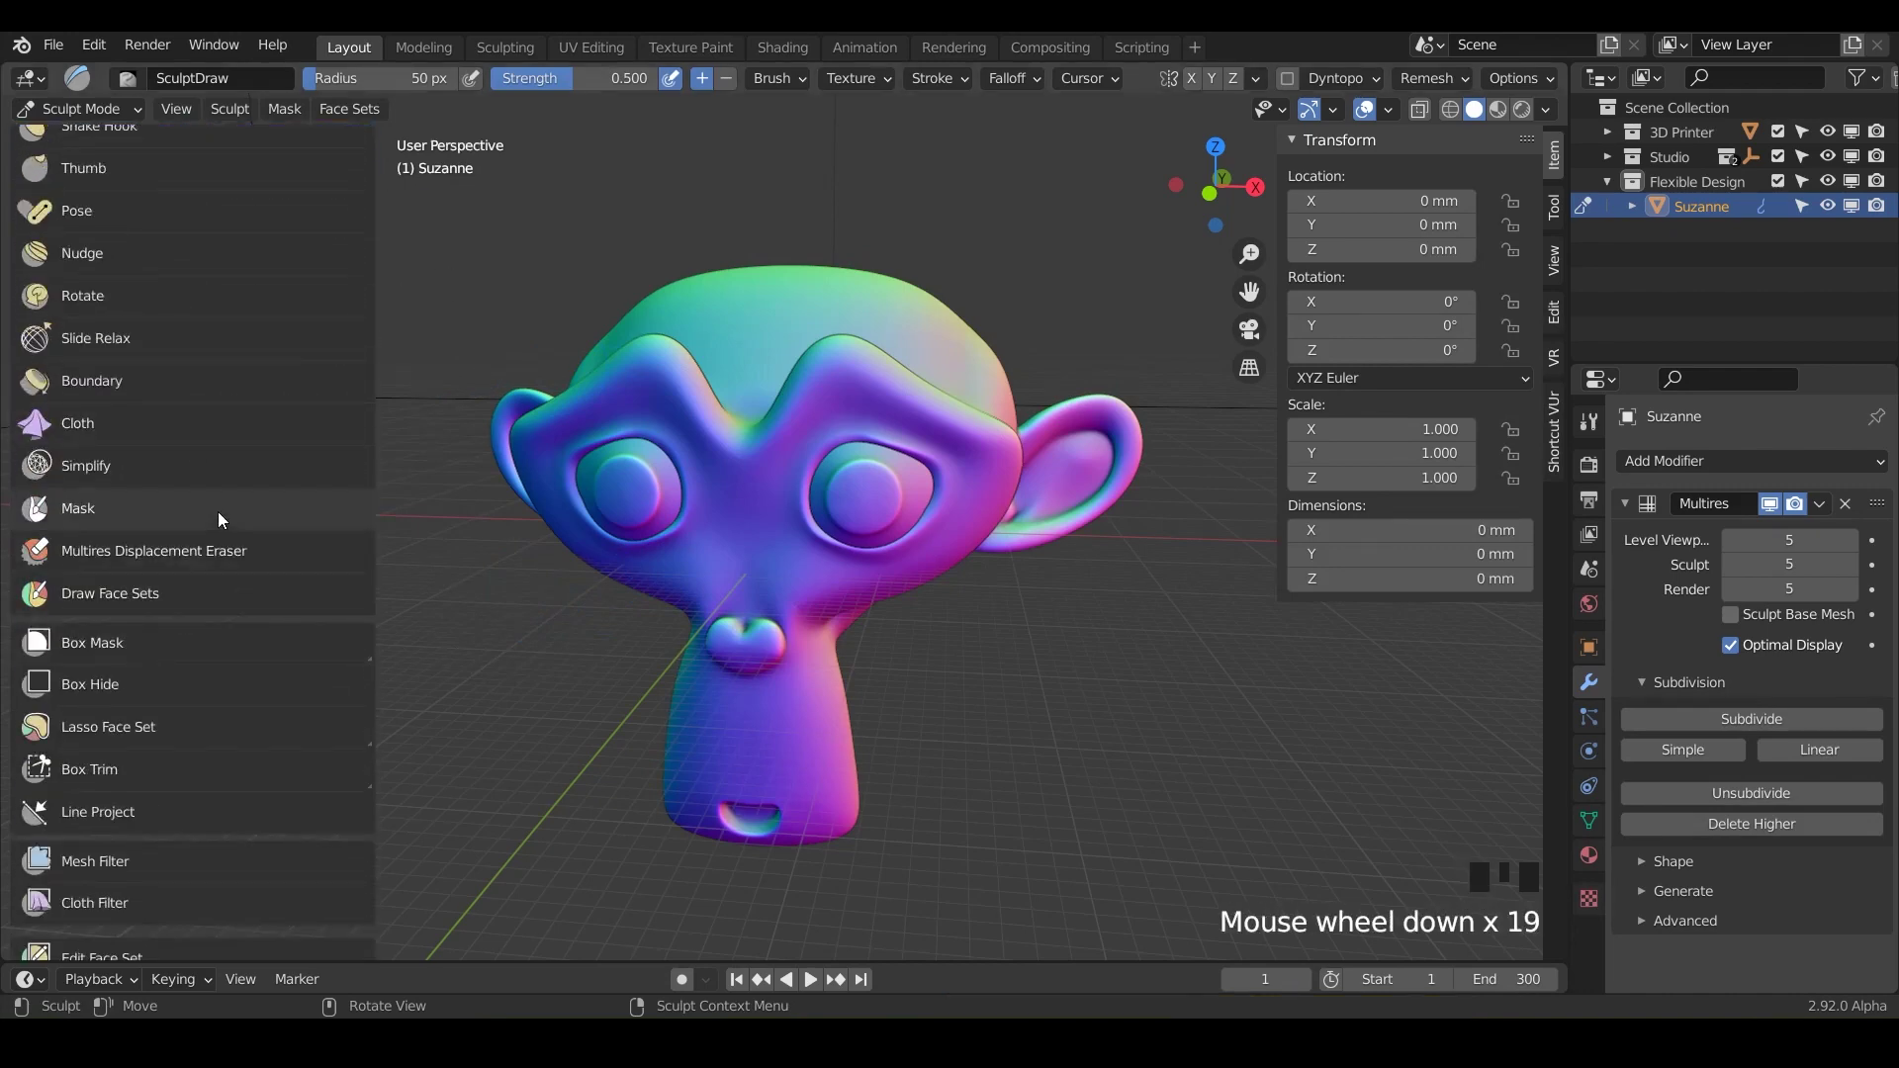
{"action": "scroll", "coordinate": [217, 512], "scroll_direction": "up", "scroll_amount": 20}
{"action": "scroll", "coordinate": [218, 564], "scroll_direction": "down", "scroll_amount": 13}
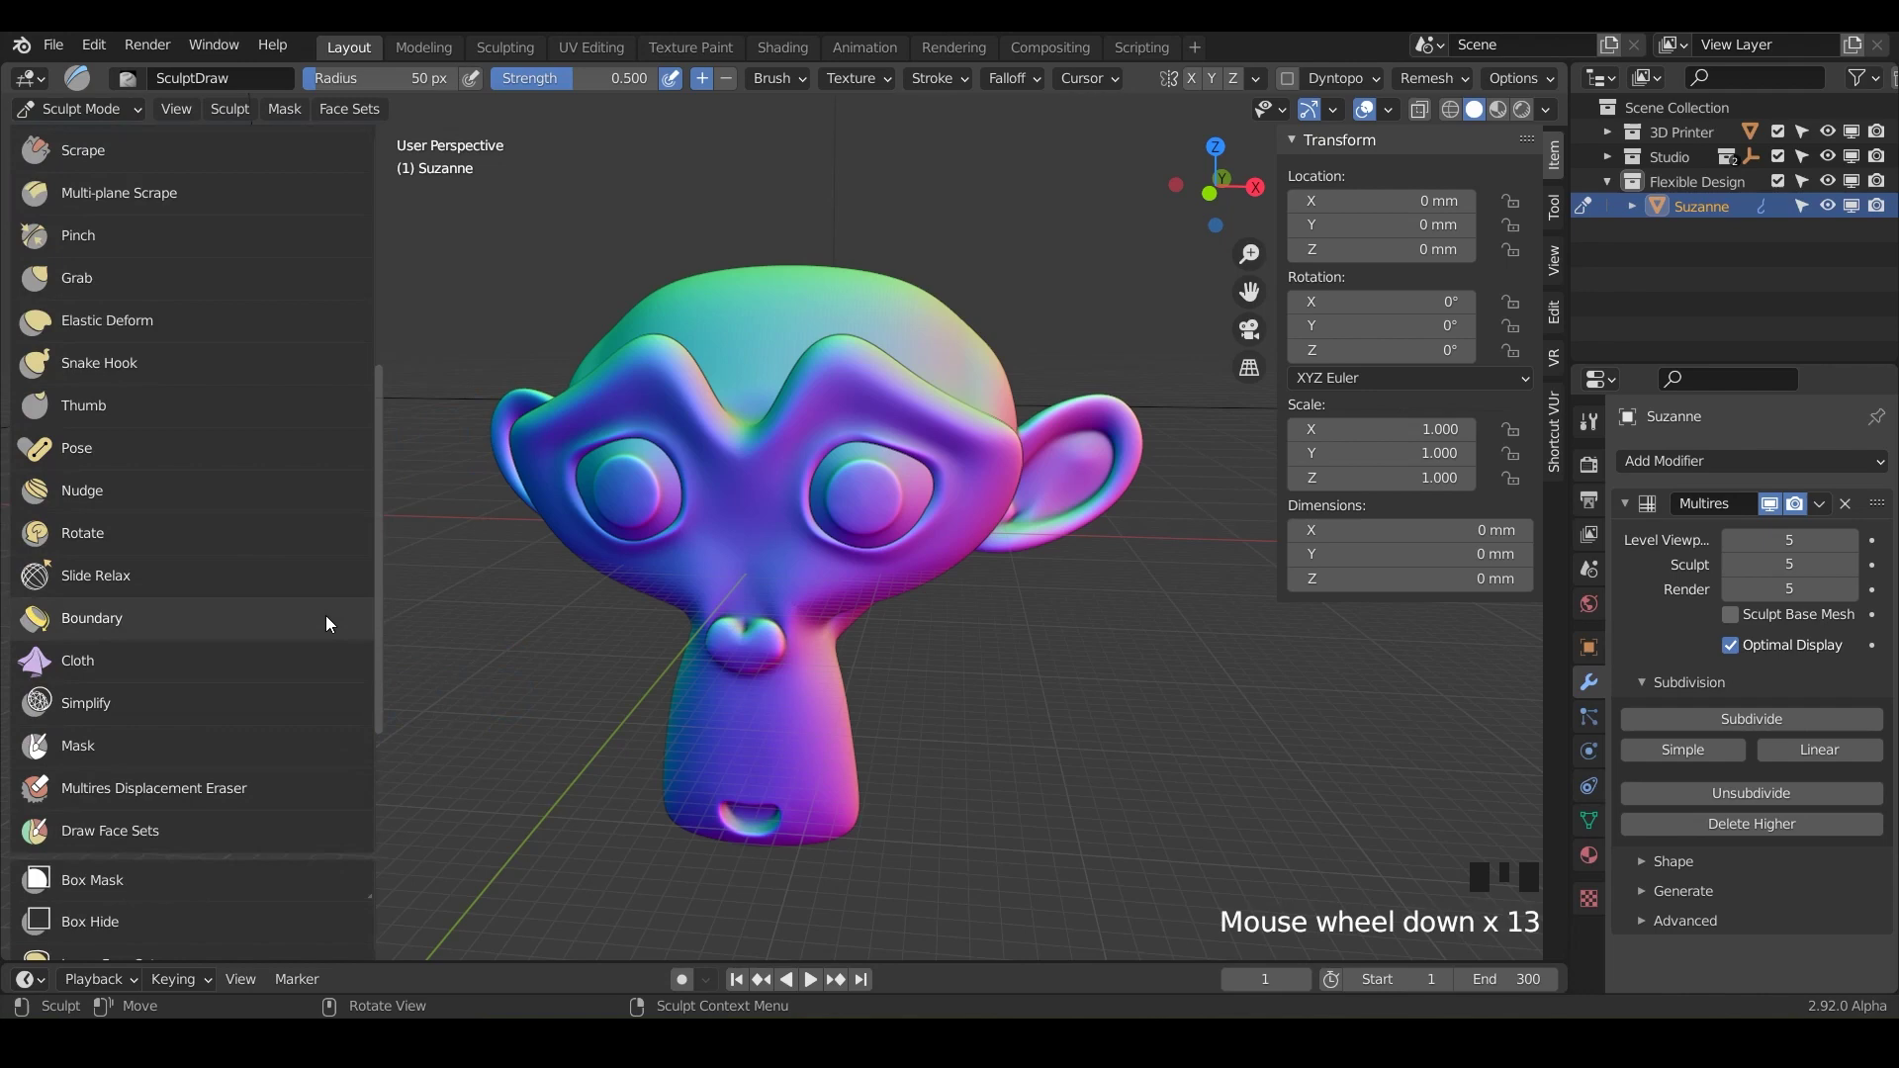
{"action": "scroll", "coordinate": [324, 615], "scroll_direction": "down", "scroll_amount": 5}
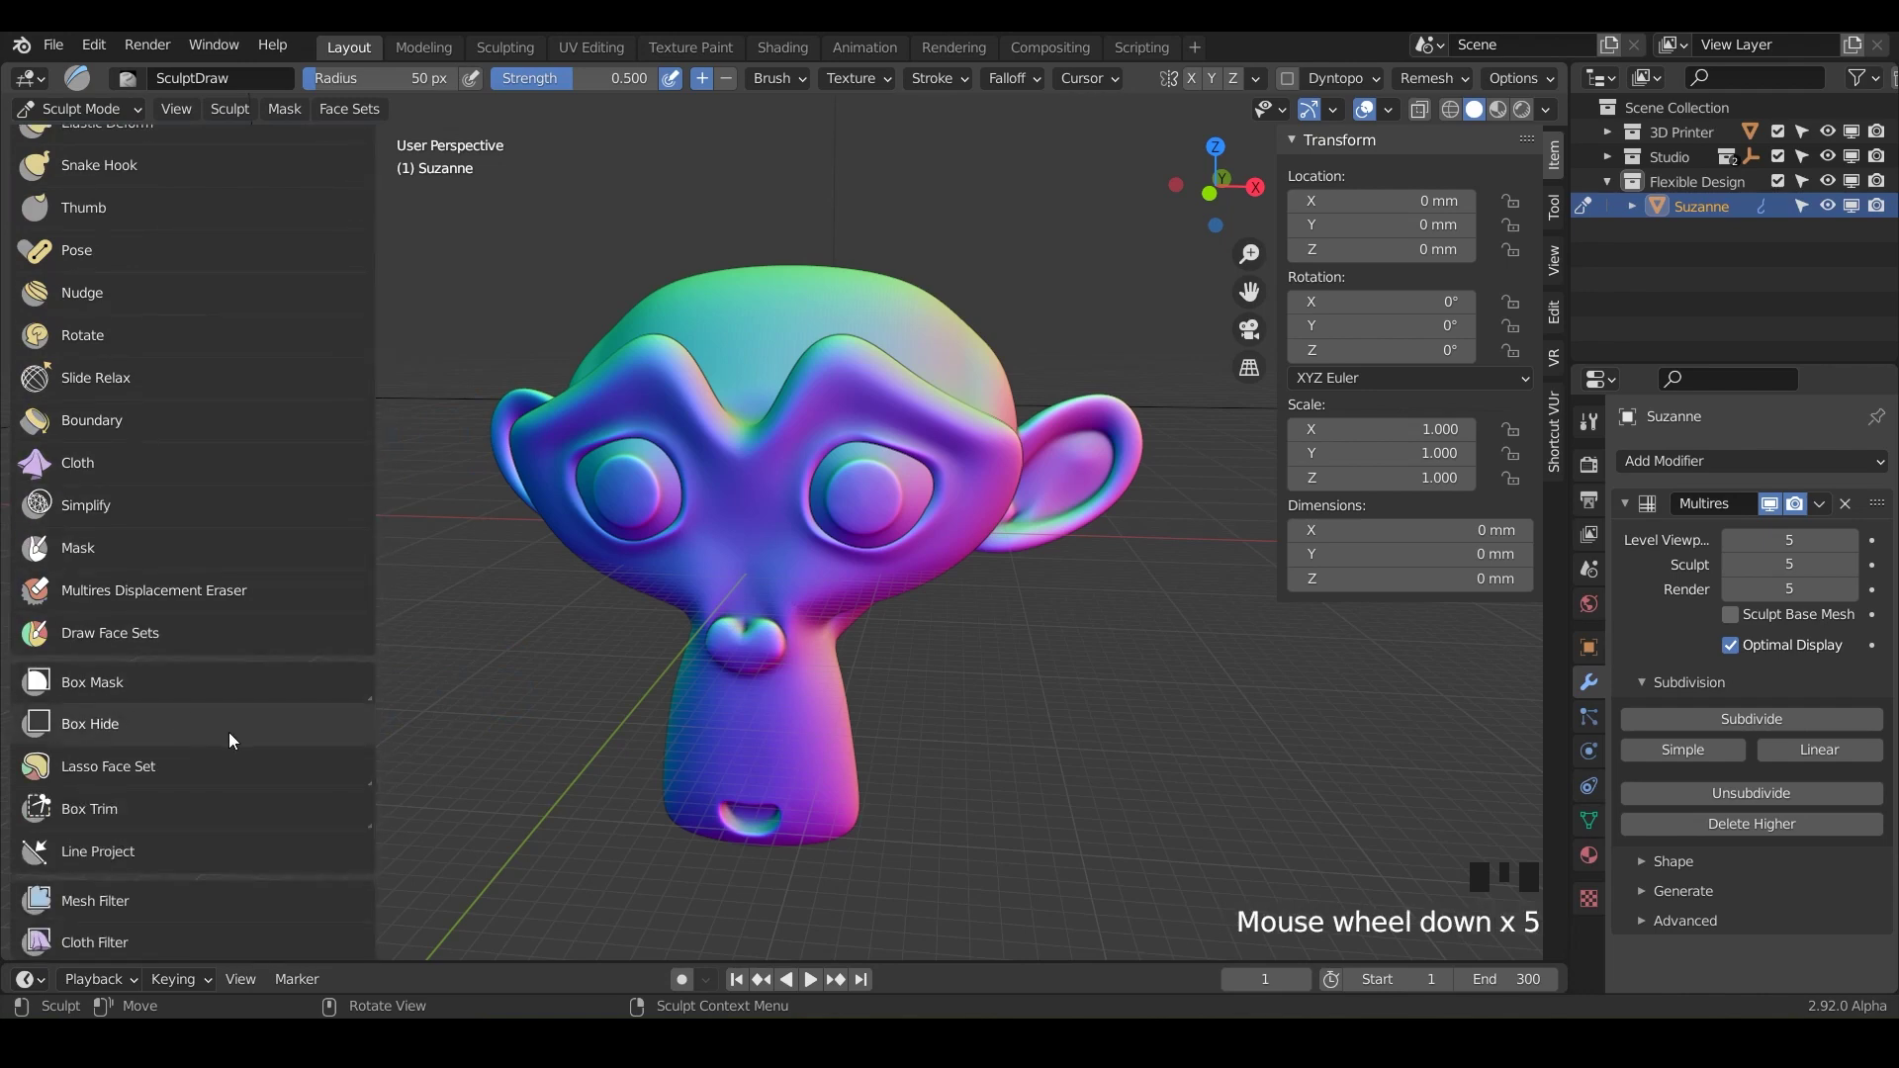
{"action": "scroll", "coordinate": [239, 712], "scroll_direction": "down", "scroll_amount": 1}
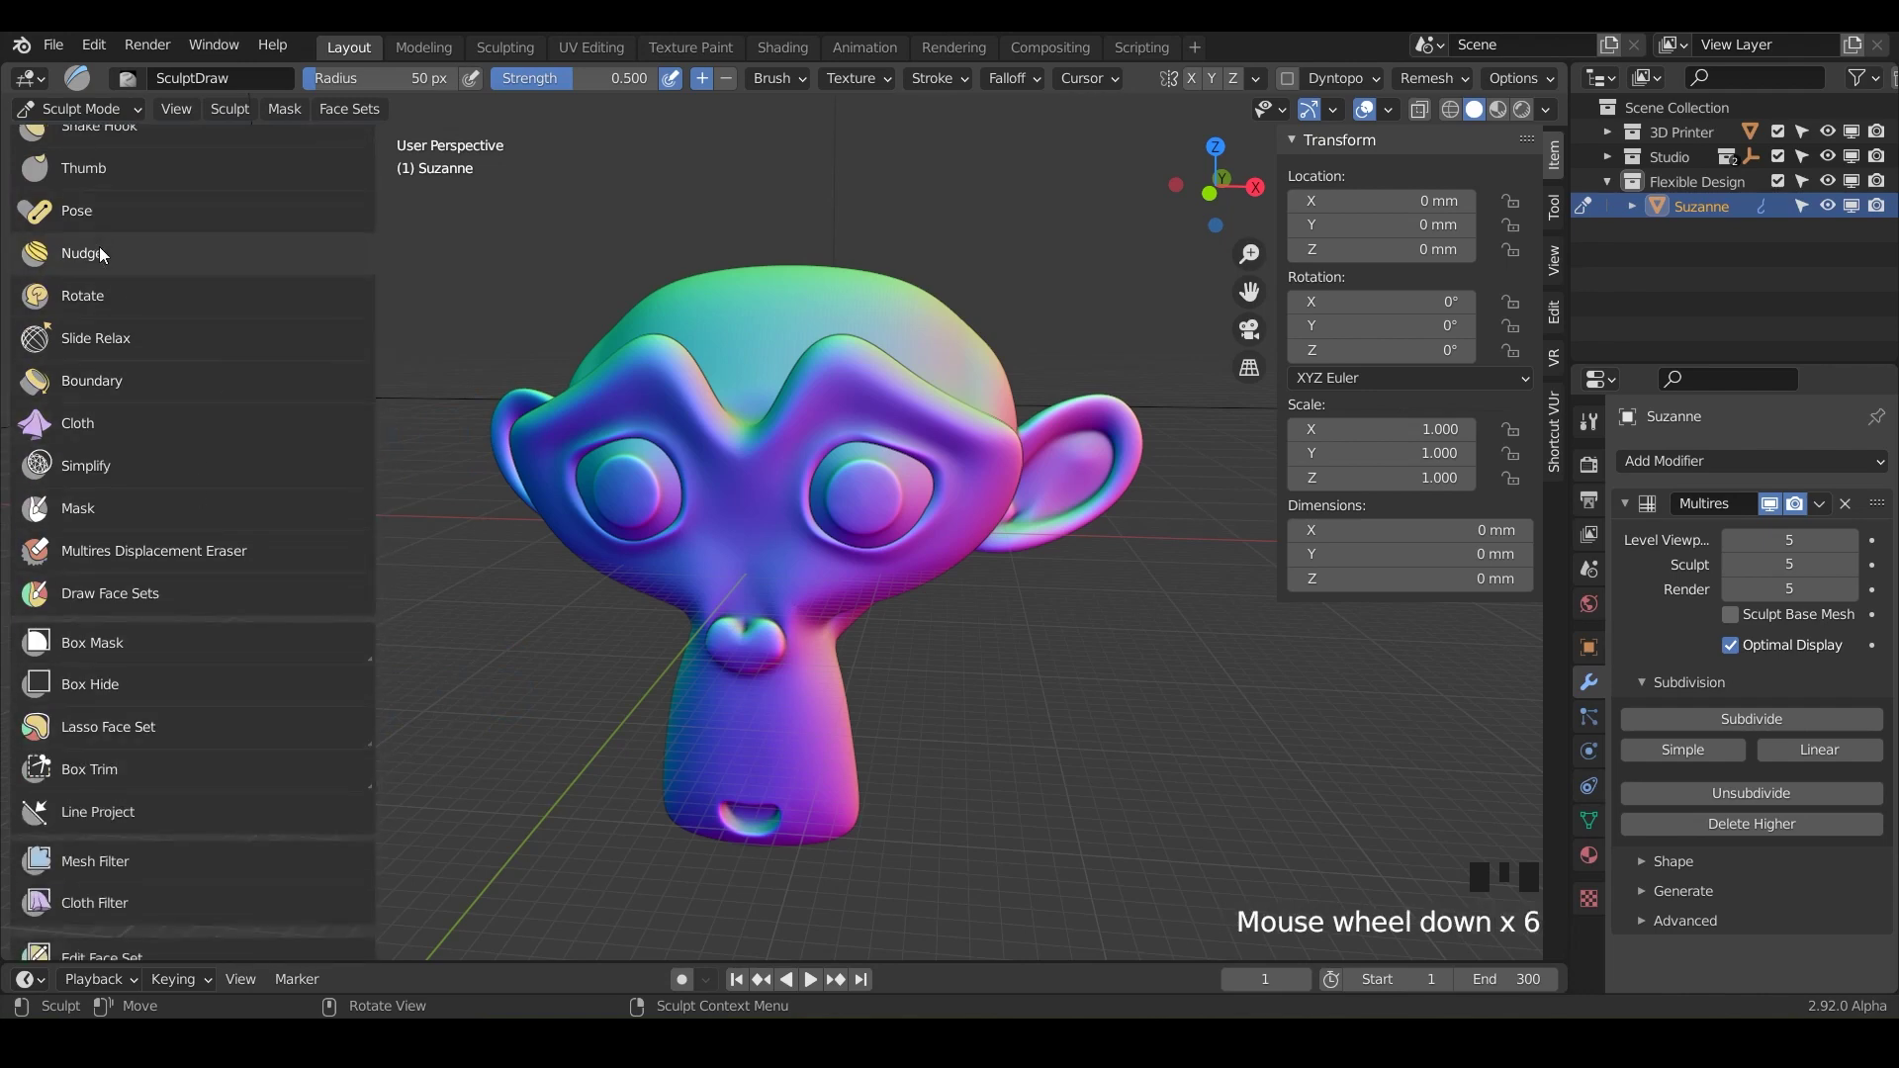
{"action": "scroll", "coordinate": [170, 246], "scroll_direction": "up", "scroll_amount": 14}
{"action": "scroll", "coordinate": [170, 245], "scroll_direction": "down", "scroll_amount": 1}
{"action": "scroll", "coordinate": [170, 246], "scroll_direction": "up", "scroll_amount": 7}
{"action": "scroll", "coordinate": [170, 247], "scroll_direction": "down", "scroll_amount": 18}
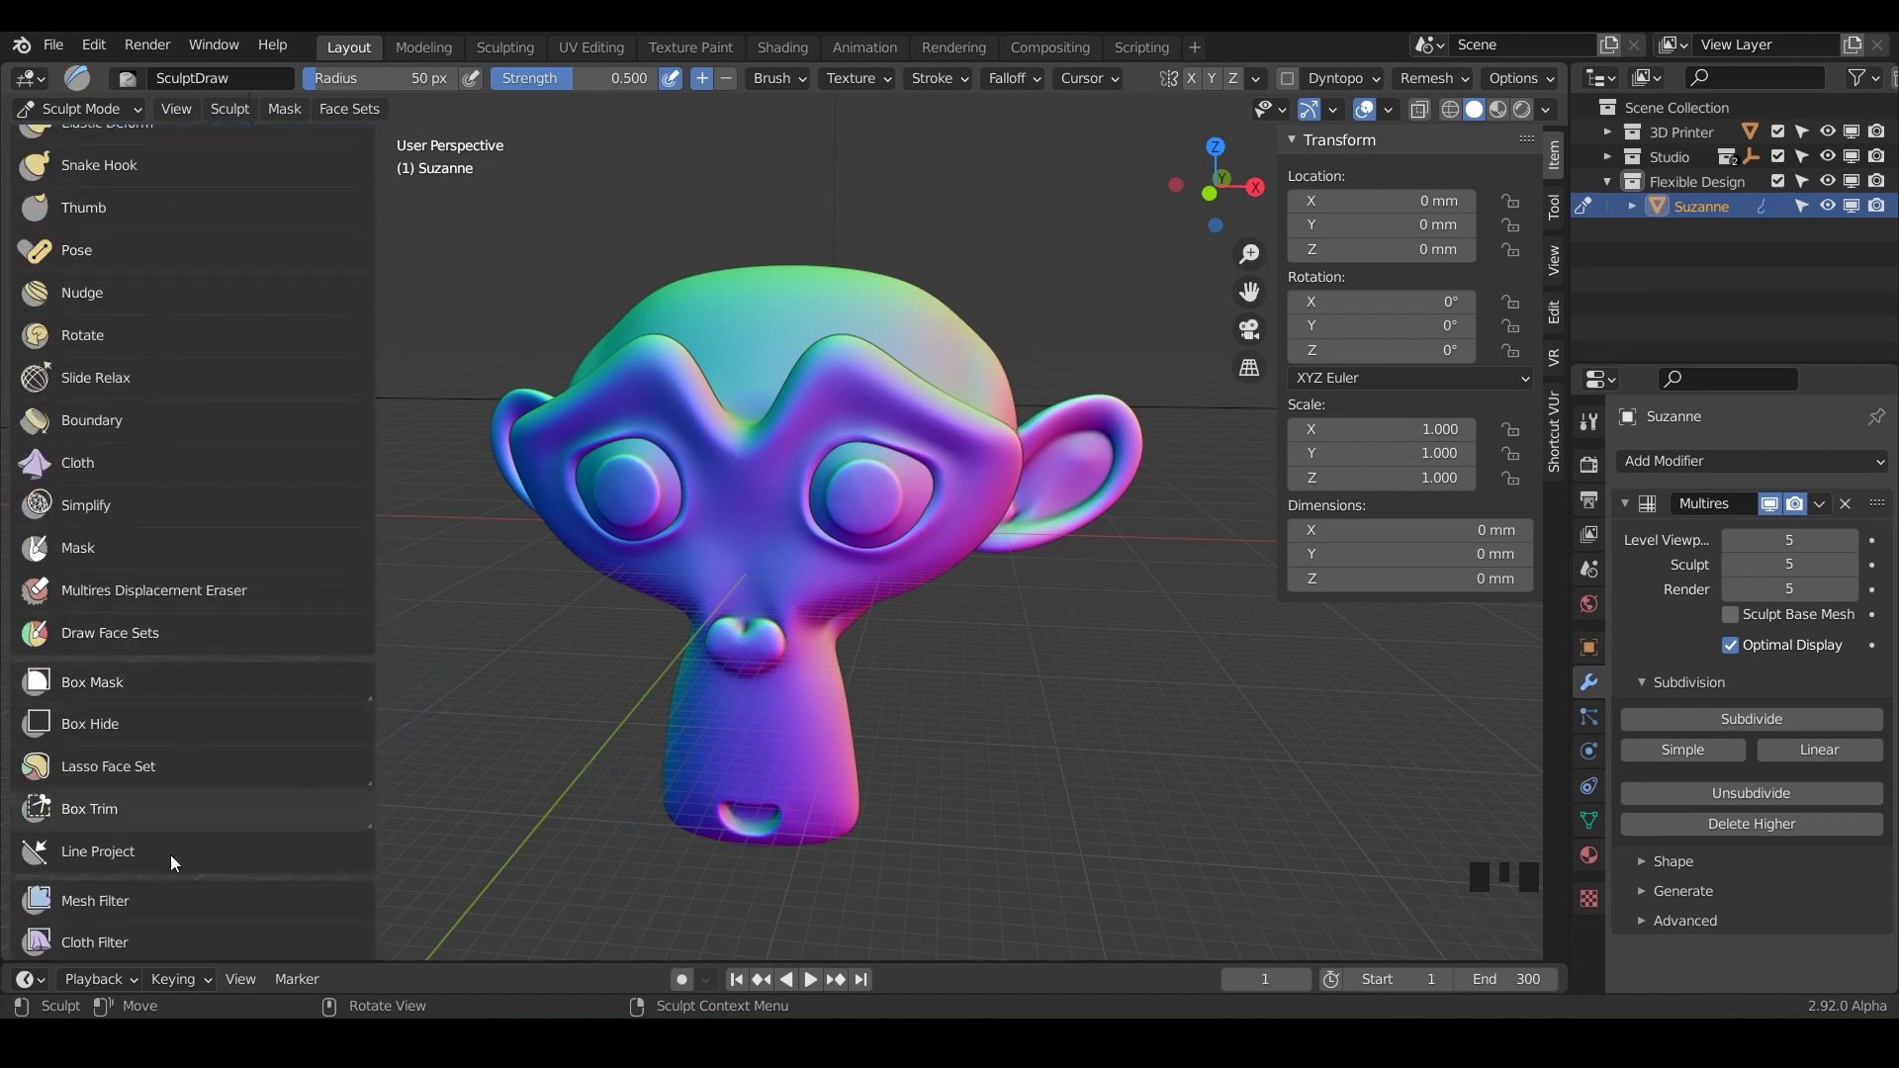
{"action": "scroll", "coordinate": [164, 883], "scroll_direction": "down", "scroll_amount": 4}
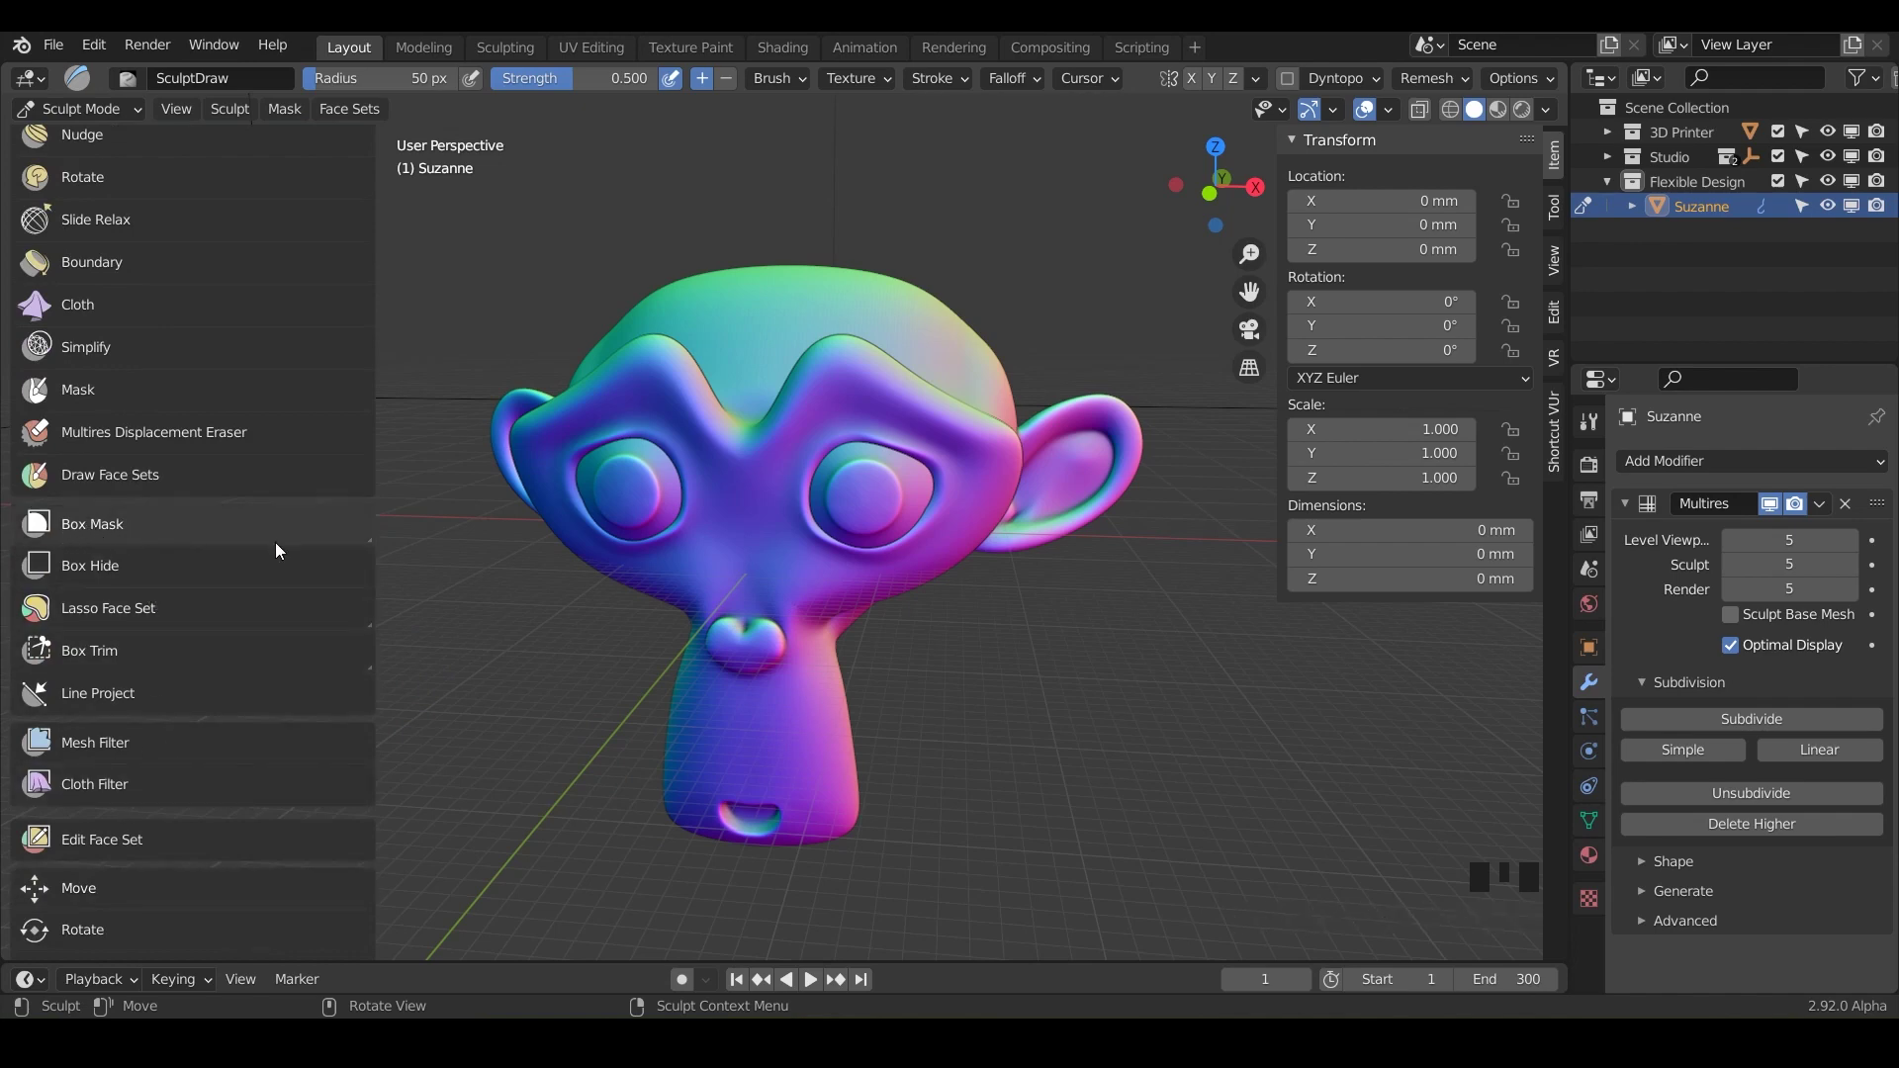
Step: Choose the Box Mask tool and mask the +X half of Suzanne's head from top to chin
{"action": "left_click", "coordinate": [364, 540]}
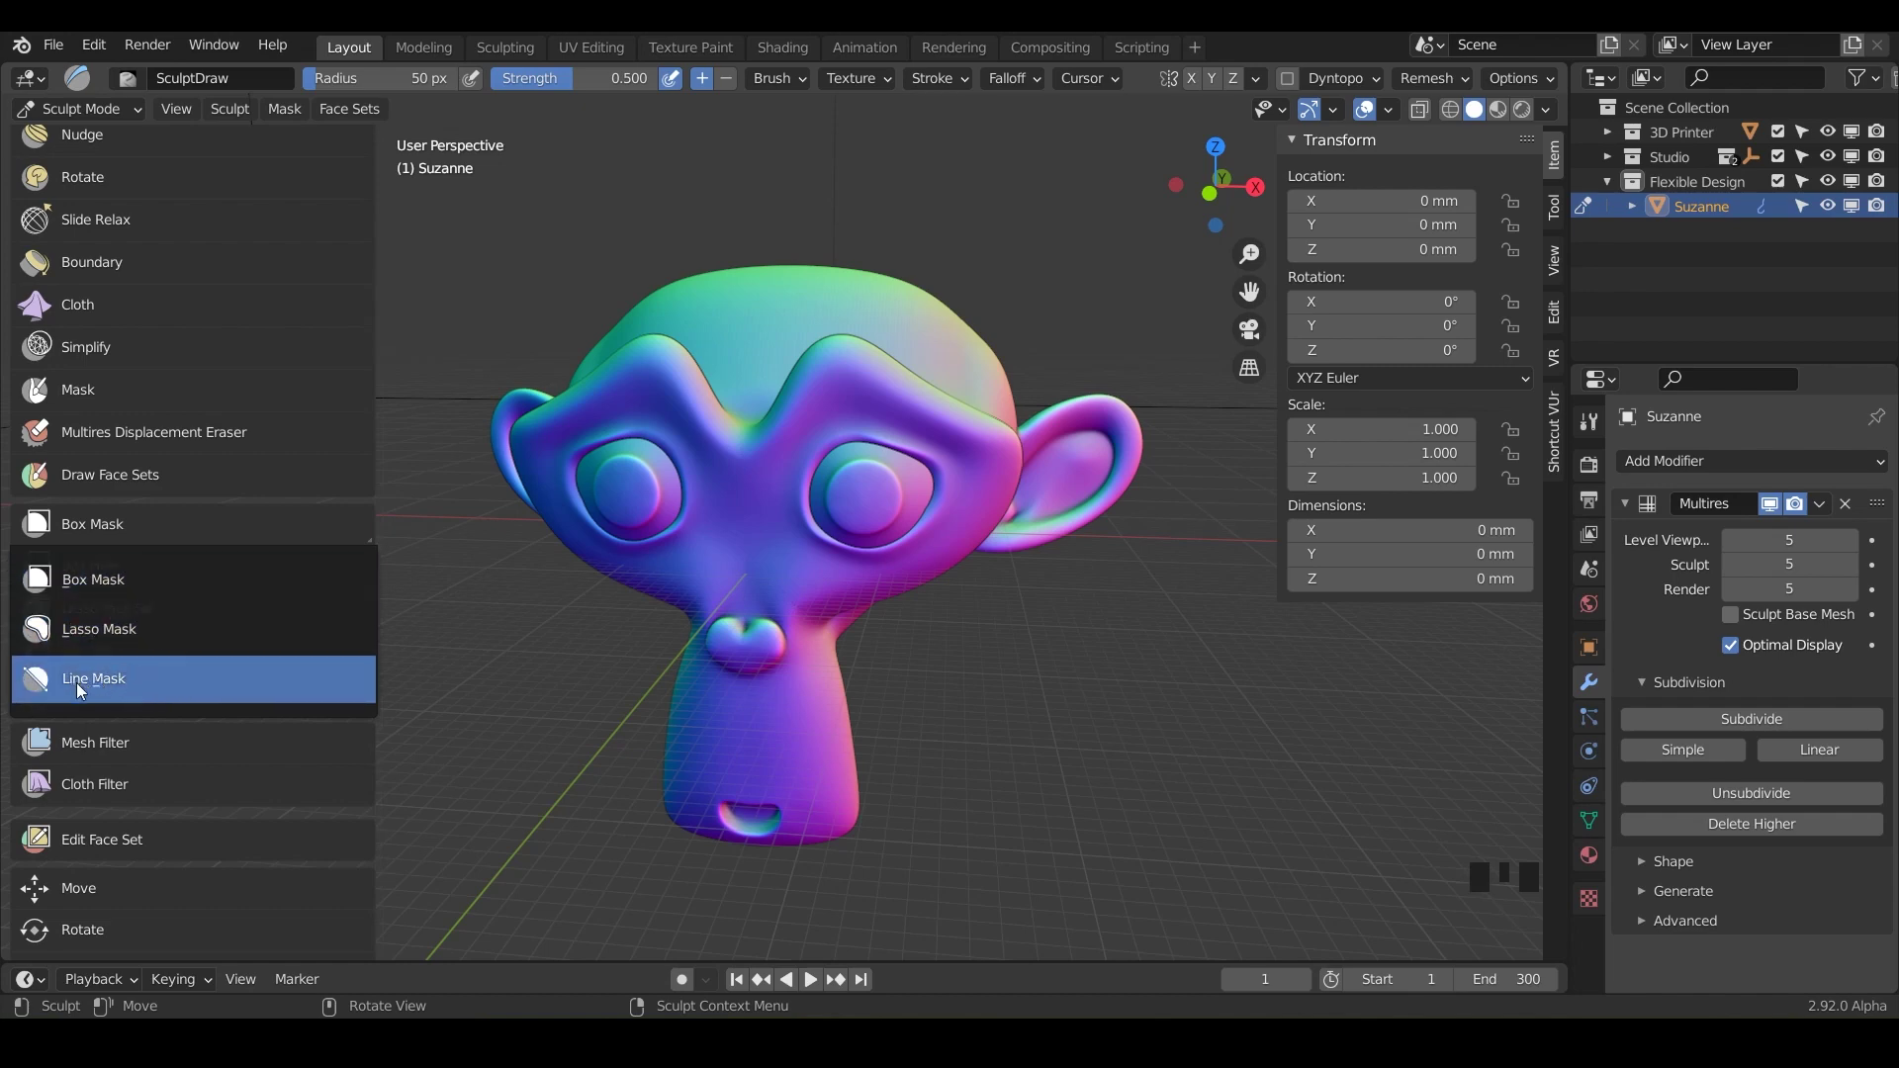
{"action": "left_click", "coordinate": [91, 582]}
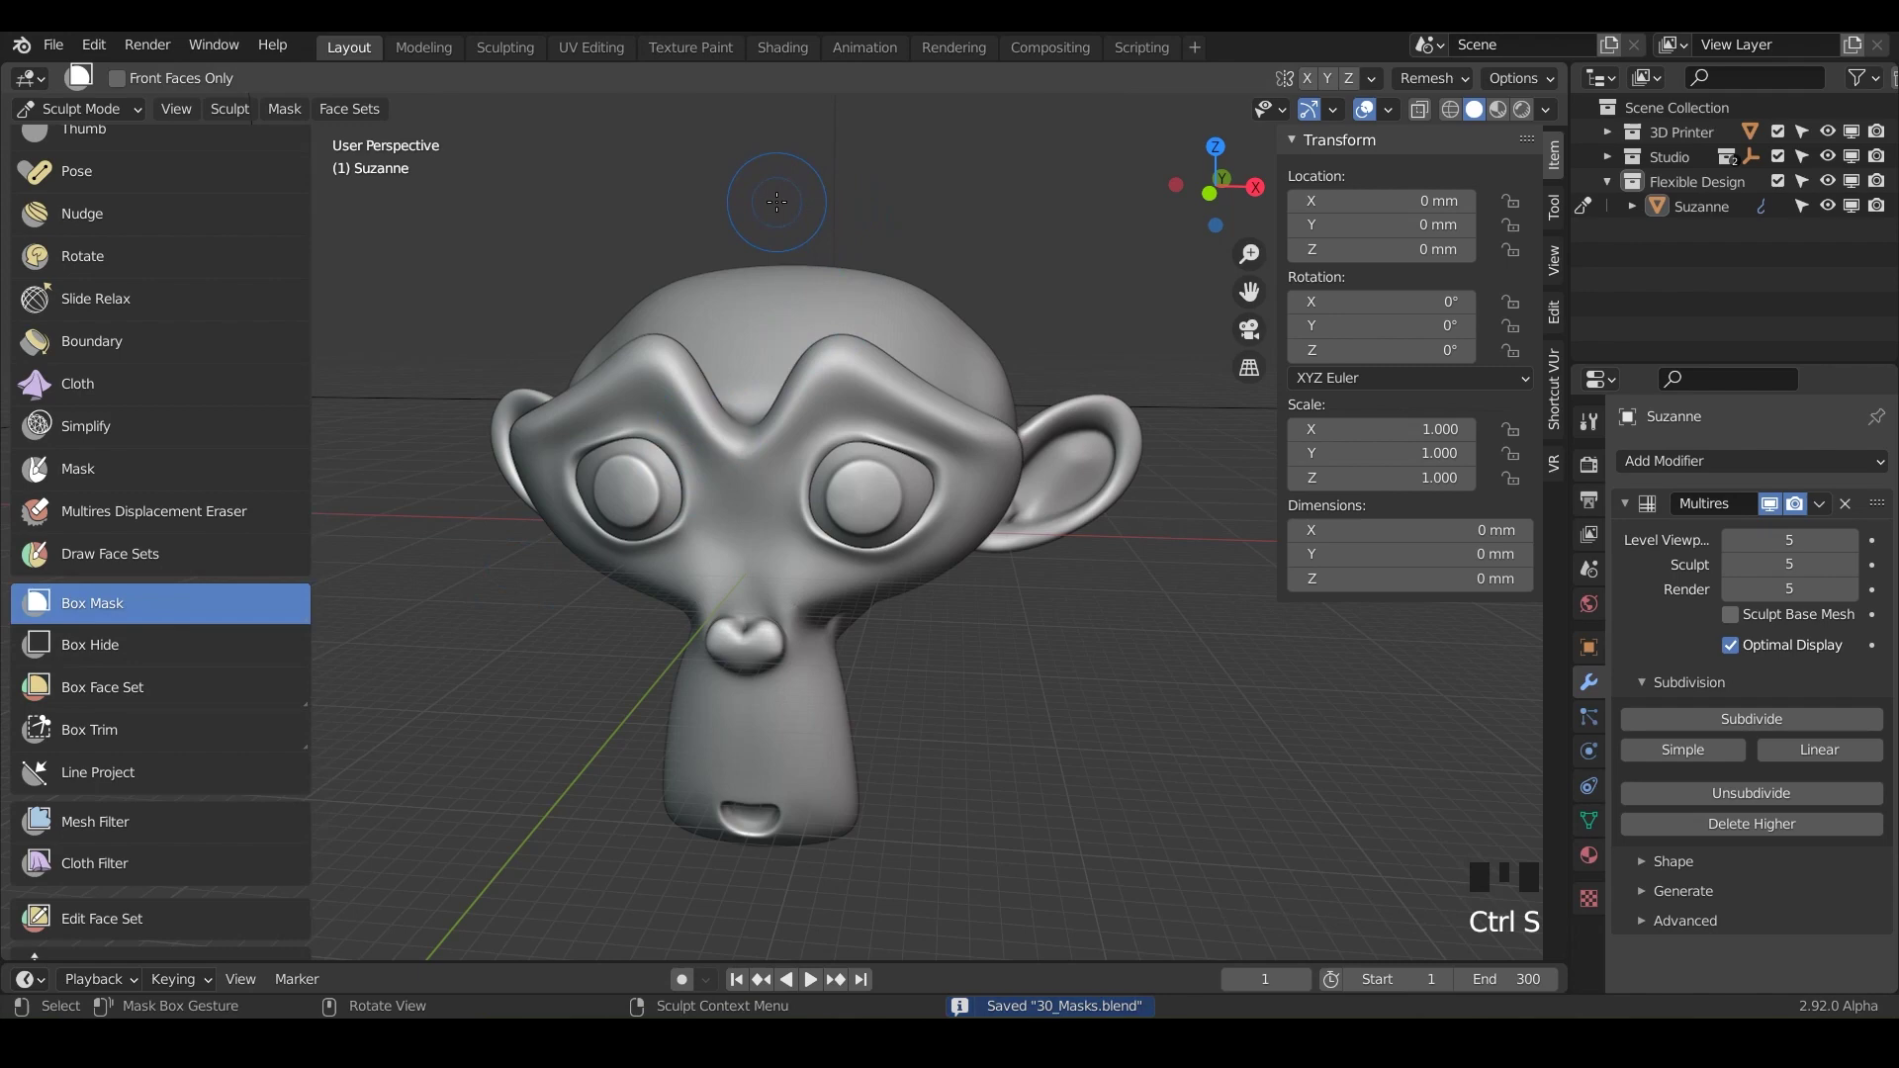
{"action": "left_click_drag", "start_coordinate": [779, 202], "coordinate": [1191, 886]}
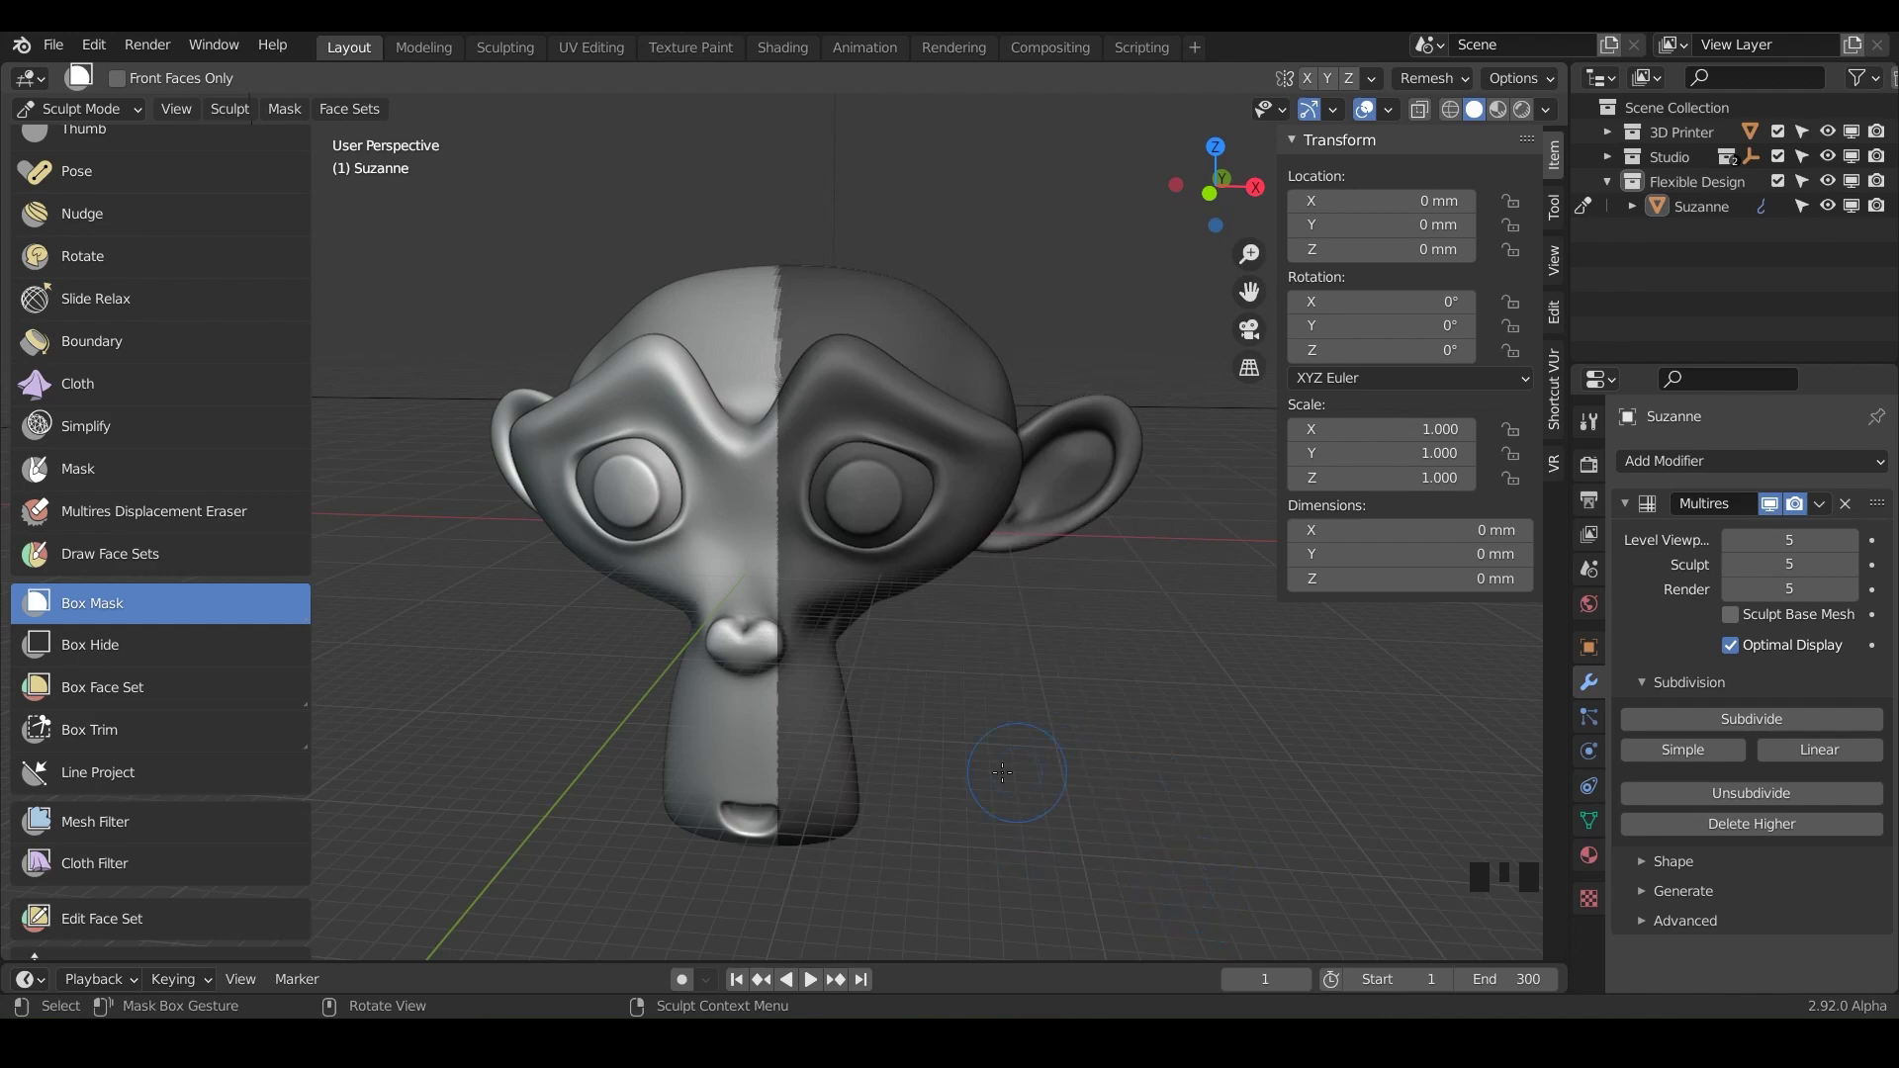
Step: Box-mask a small rectangle over the eye on Suzanne's unmasked half
{"action": "middle_click_drag", "start_coordinate": [1003, 772], "coordinate": [988, 615]}
{"action": "middle_click_drag", "start_coordinate": [792, 472], "coordinate": [741, 559]}
{"action": "left_click_drag", "start_coordinate": [769, 353], "coordinate": [851, 426]}
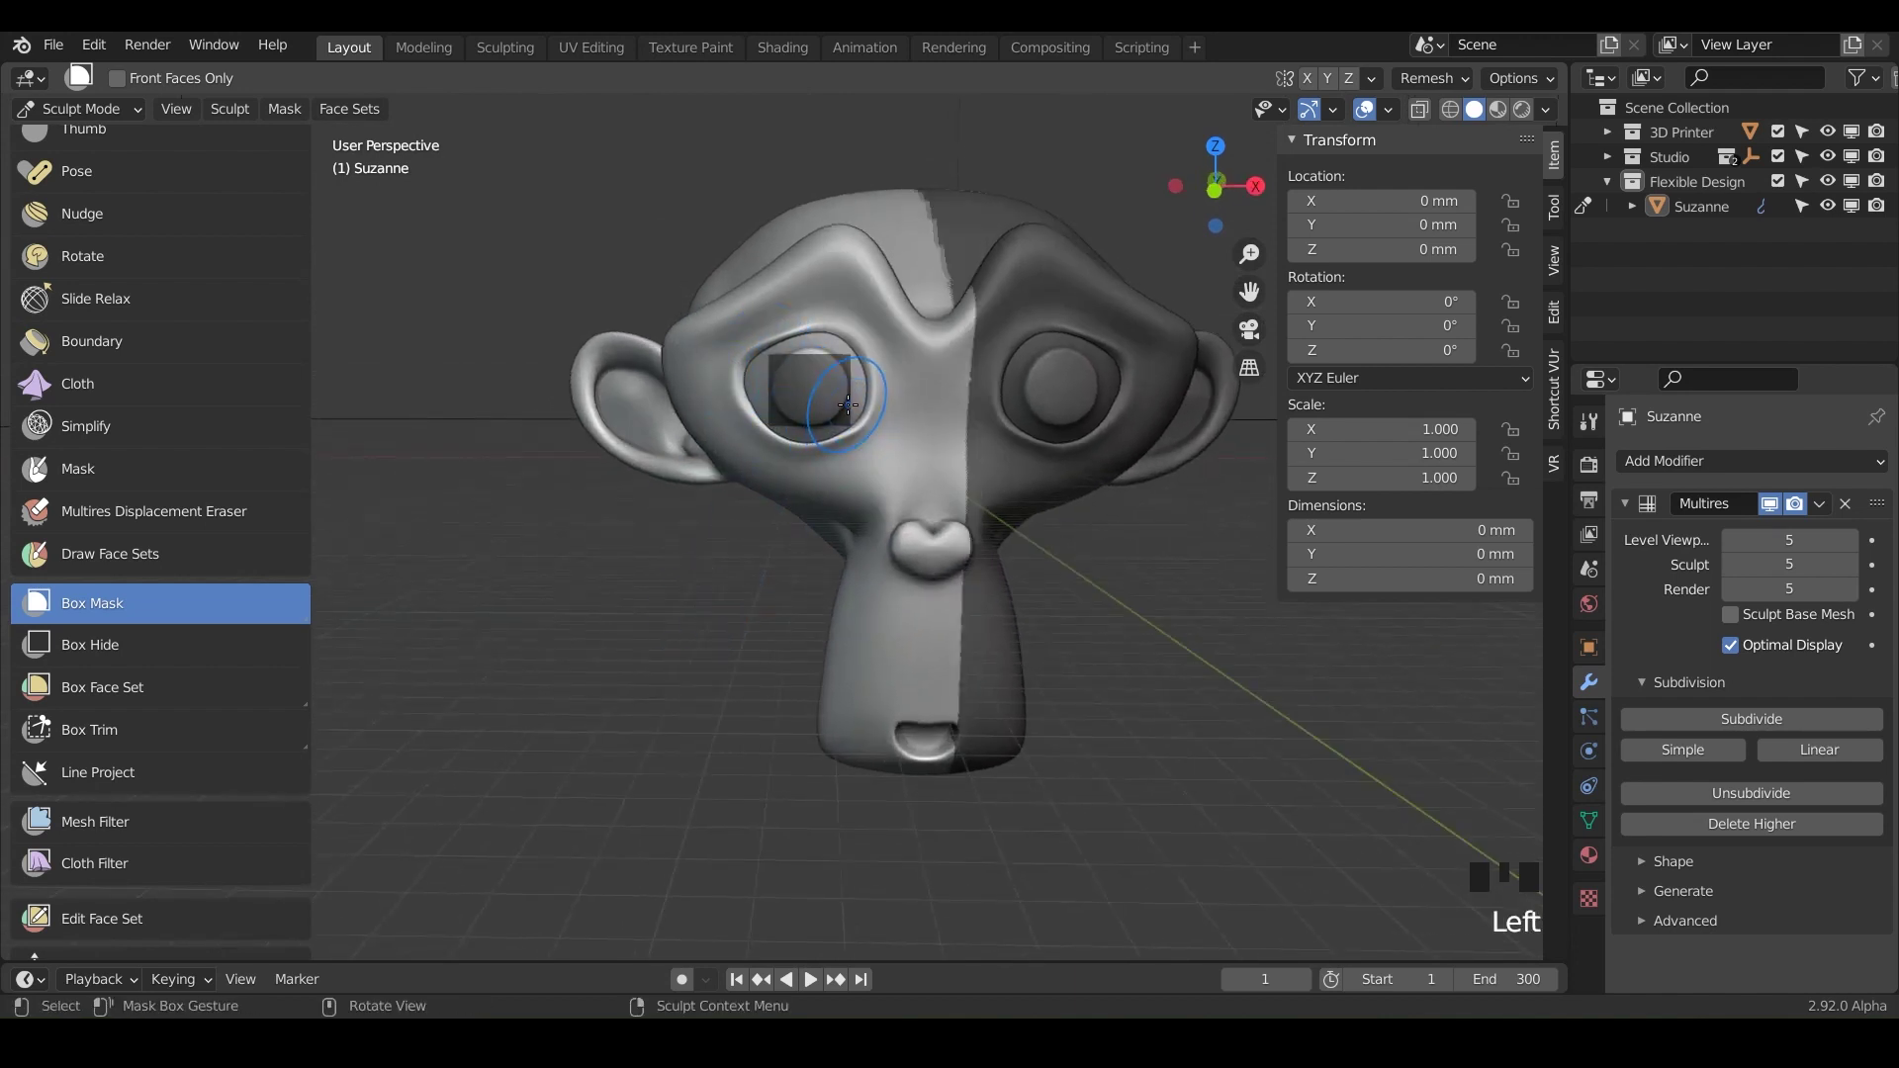
Step: Remove the mask from the ear on the +X side with a box, and re-mask the side of the head up to the ear's base
{"action": "middle_click_drag", "start_coordinate": [792, 416], "coordinate": [722, 379]}
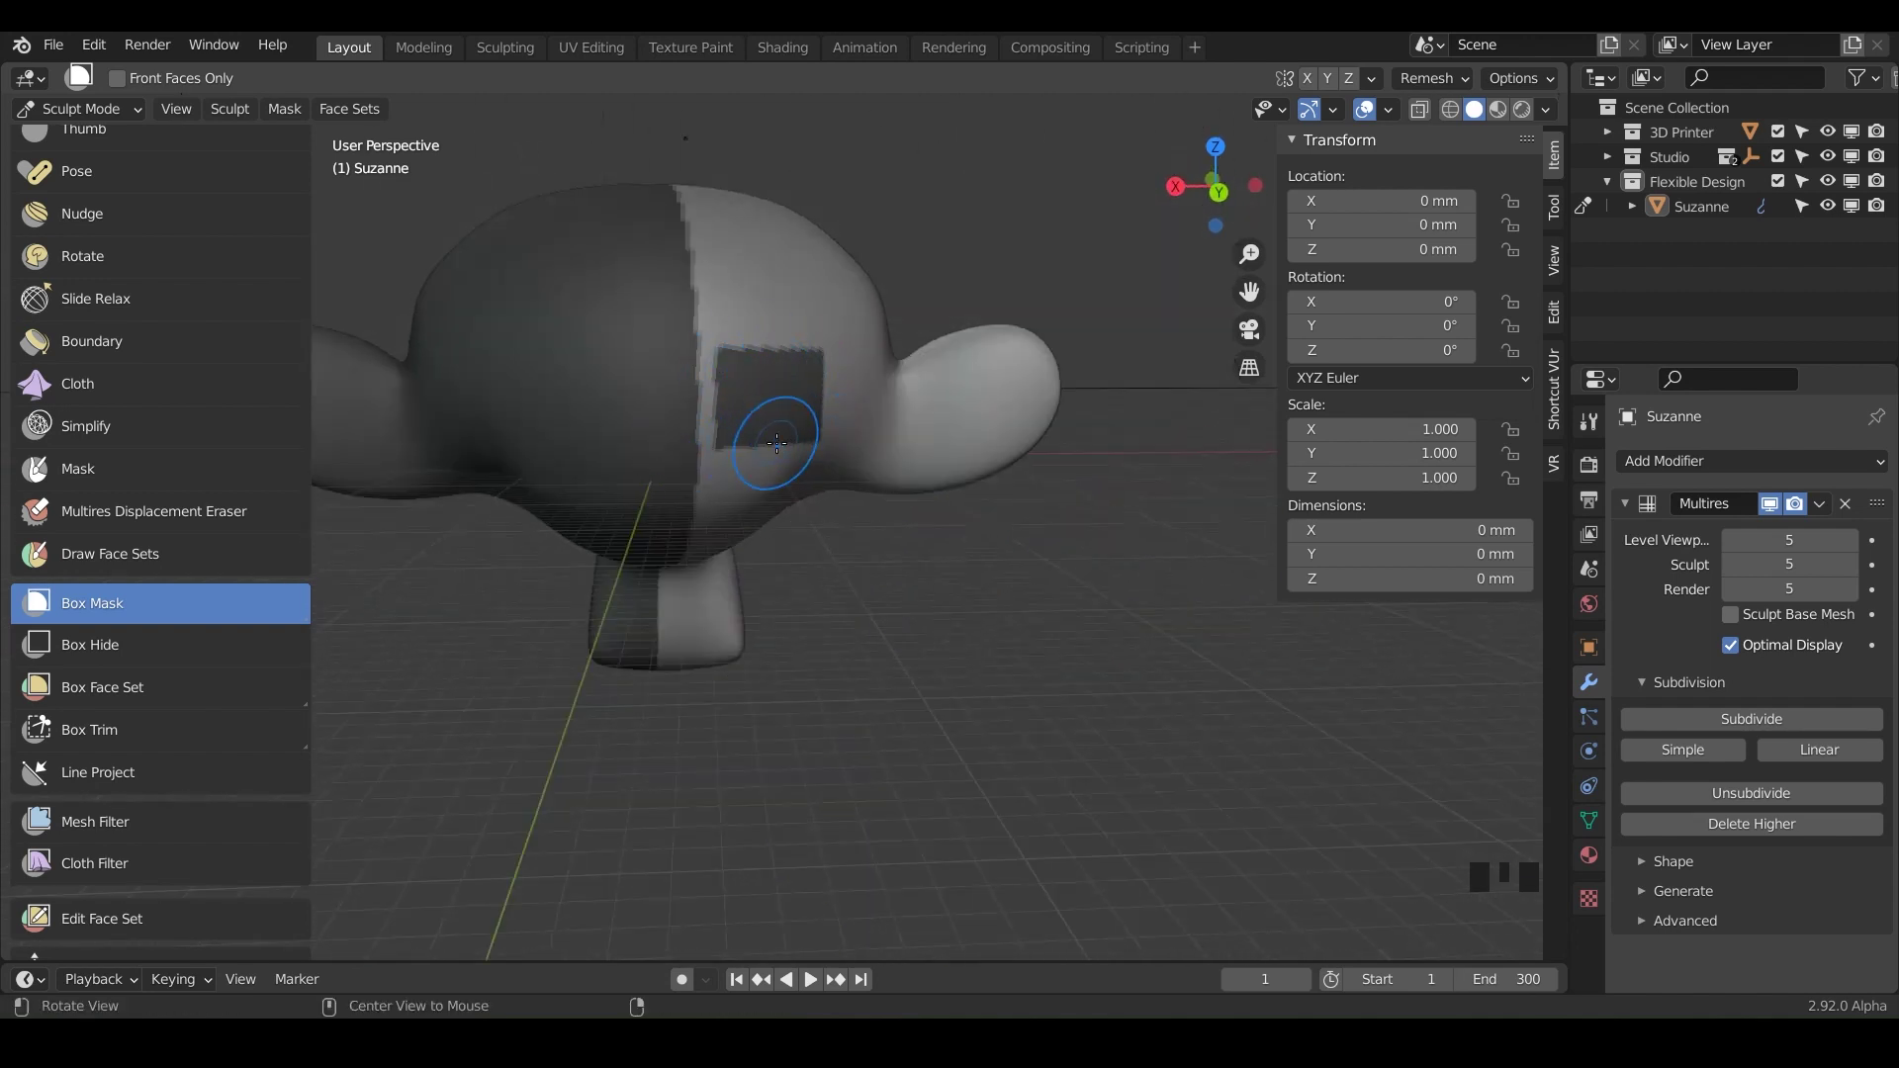
{"action": "middle_click_drag", "start_coordinate": [778, 442], "coordinate": [1017, 492]}
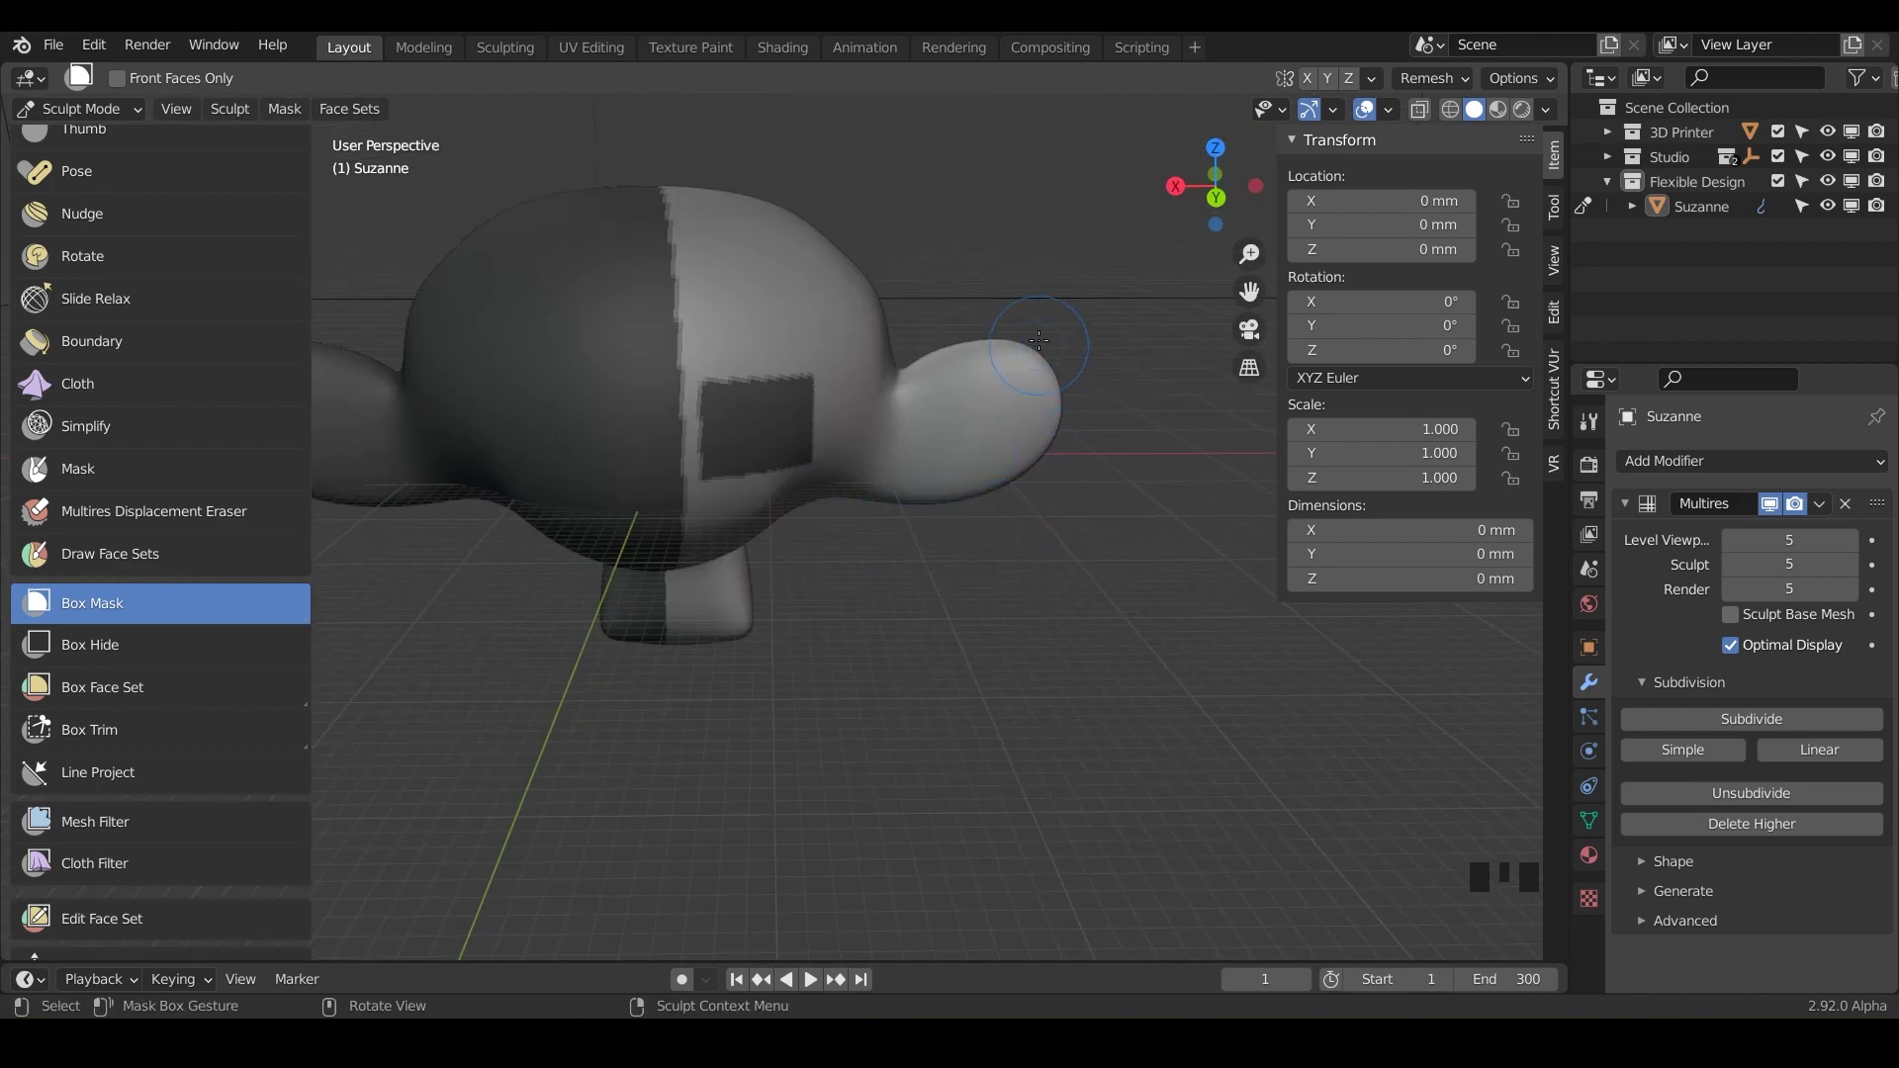
{"action": "middle_click_drag", "start_coordinate": [686, 453], "coordinate": [932, 412], "text": "shift"}
{"action": "middle_click_drag", "start_coordinate": [613, 409], "coordinate": [935, 377]}
{"action": "middle_click_drag", "start_coordinate": [936, 378], "coordinate": [893, 396], "text": "shift"}
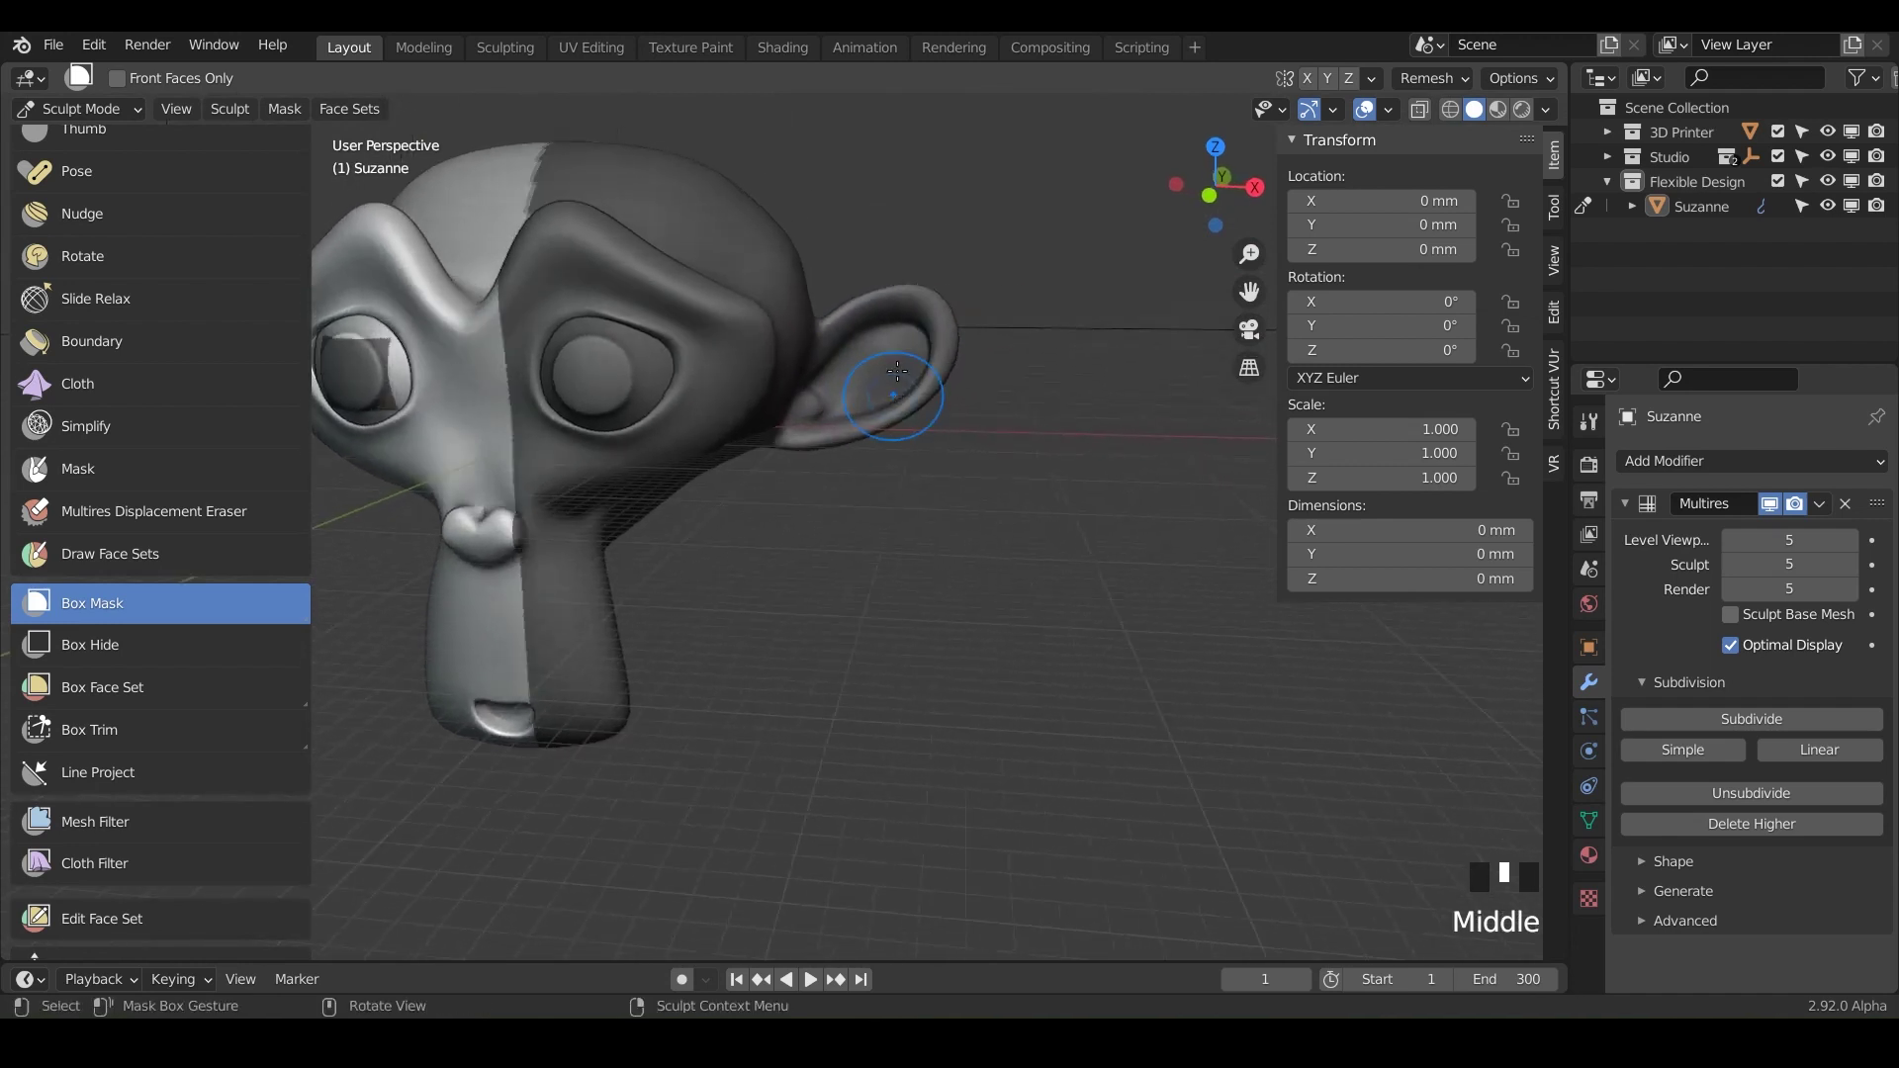
{"action": "left_click_drag", "start_coordinate": [987, 226], "coordinate": [773, 566], "text": "ctrl"}
{"action": "middle_click_drag", "start_coordinate": [909, 458], "coordinate": [887, 423]}
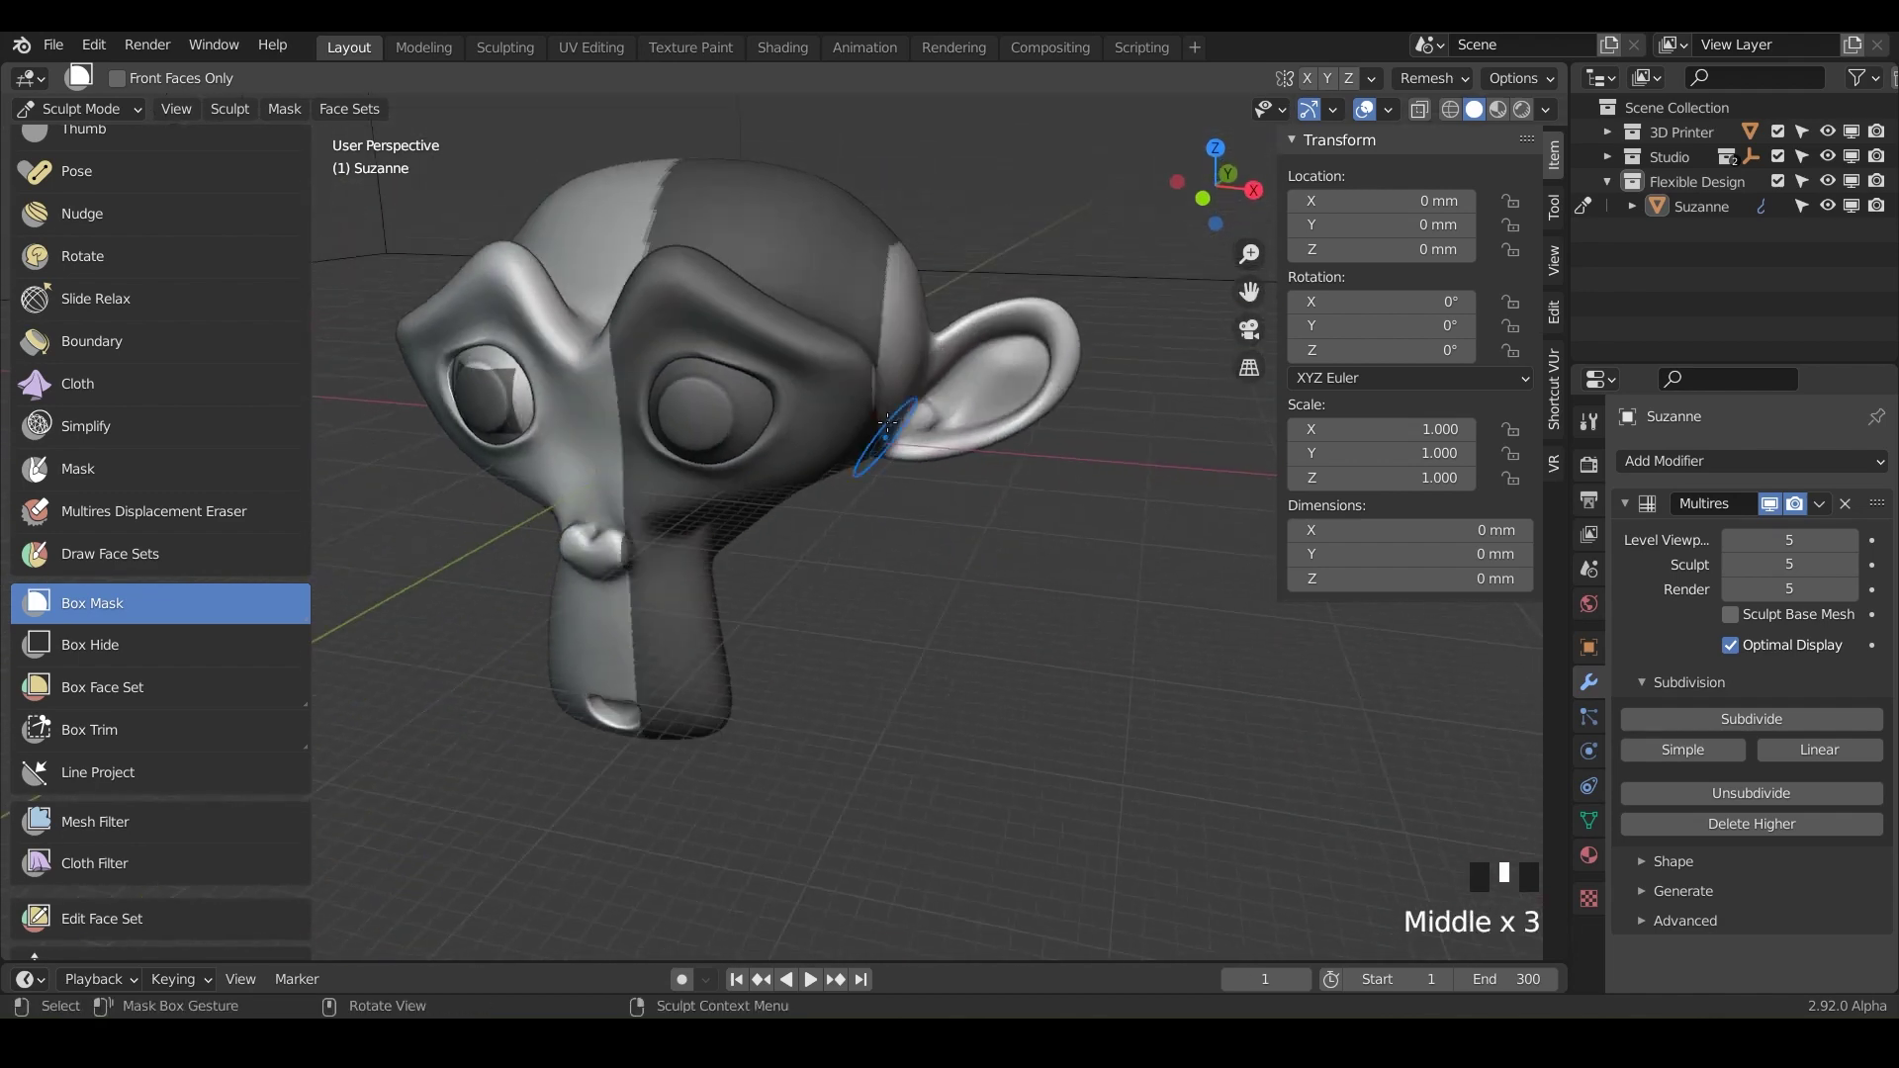
{"action": "left_click_drag", "start_coordinate": [946, 214], "coordinate": [799, 539]}
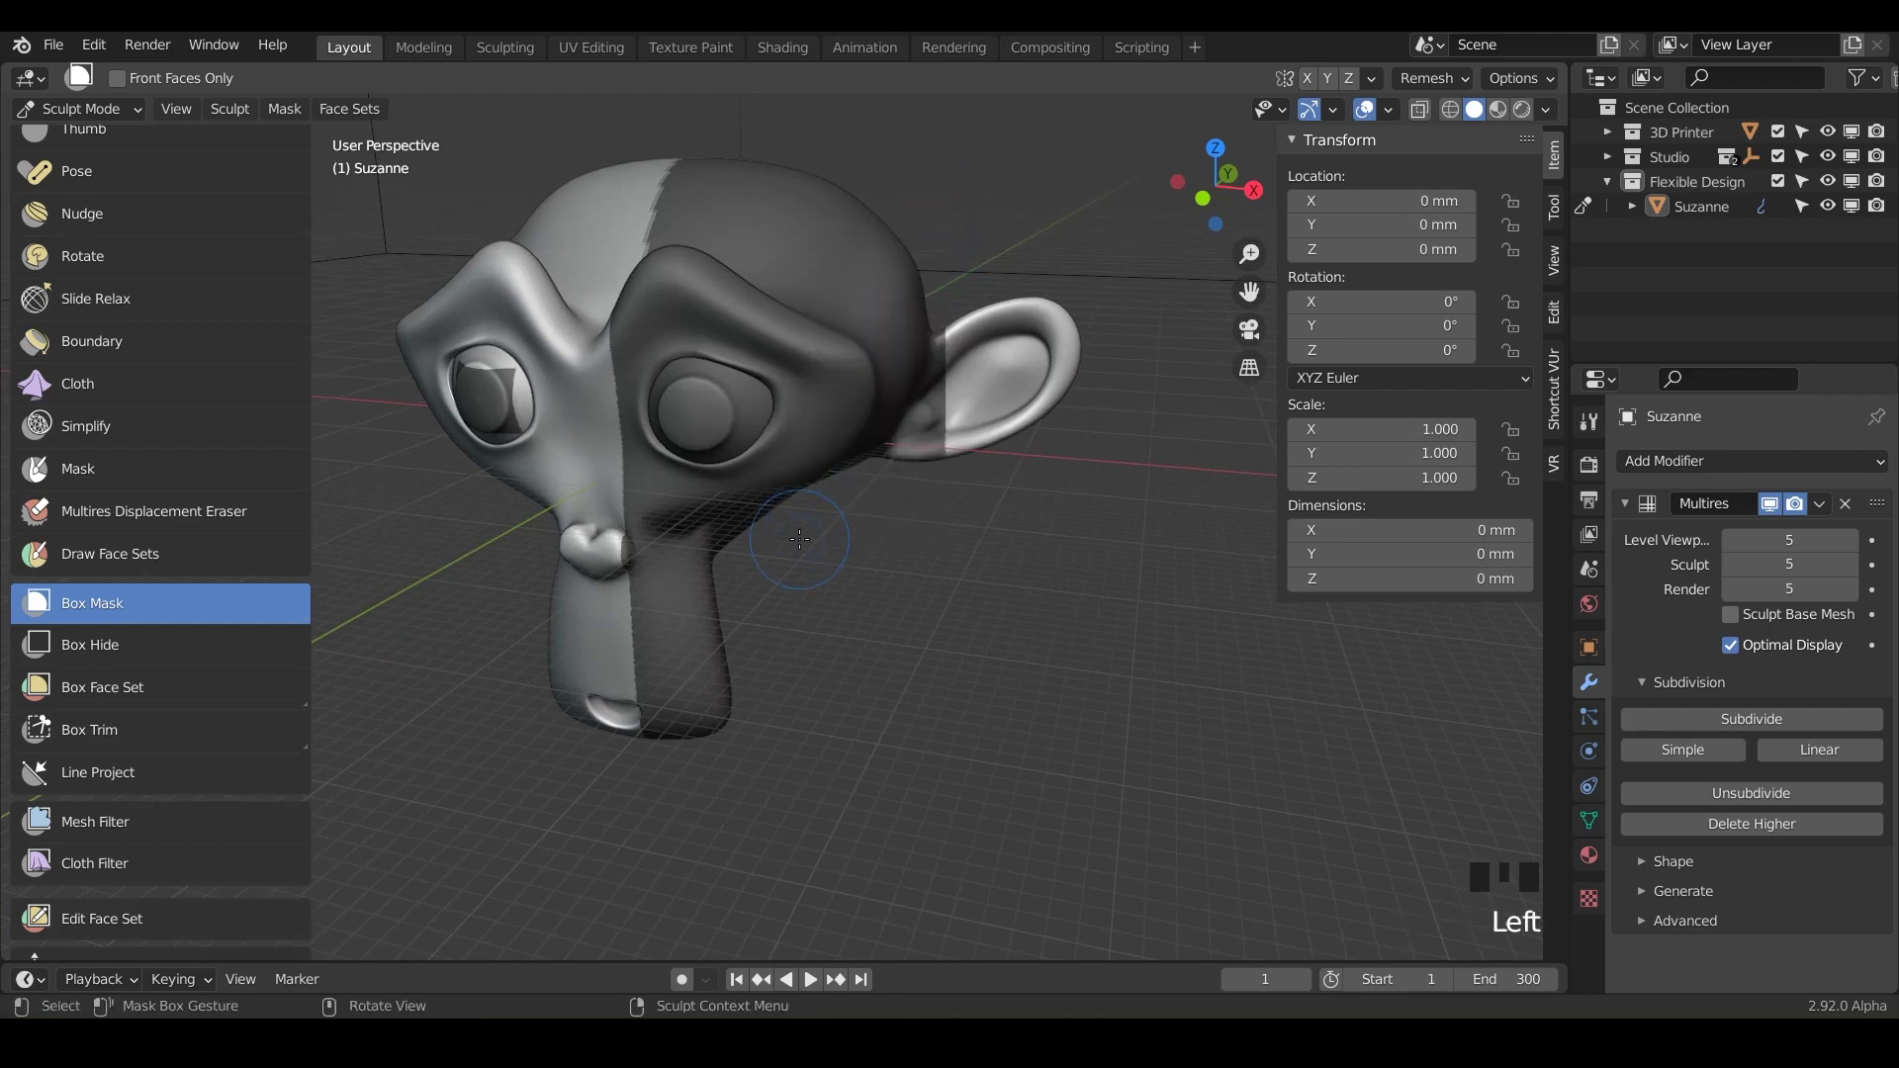
Step: Clear the entire mask from Suzanne
{"action": "middle_click_drag", "start_coordinate": [914, 607], "coordinate": [904, 342]}
{"action": "middle_click_drag", "start_coordinate": [989, 431], "coordinate": [975, 500], "text": "shift"}
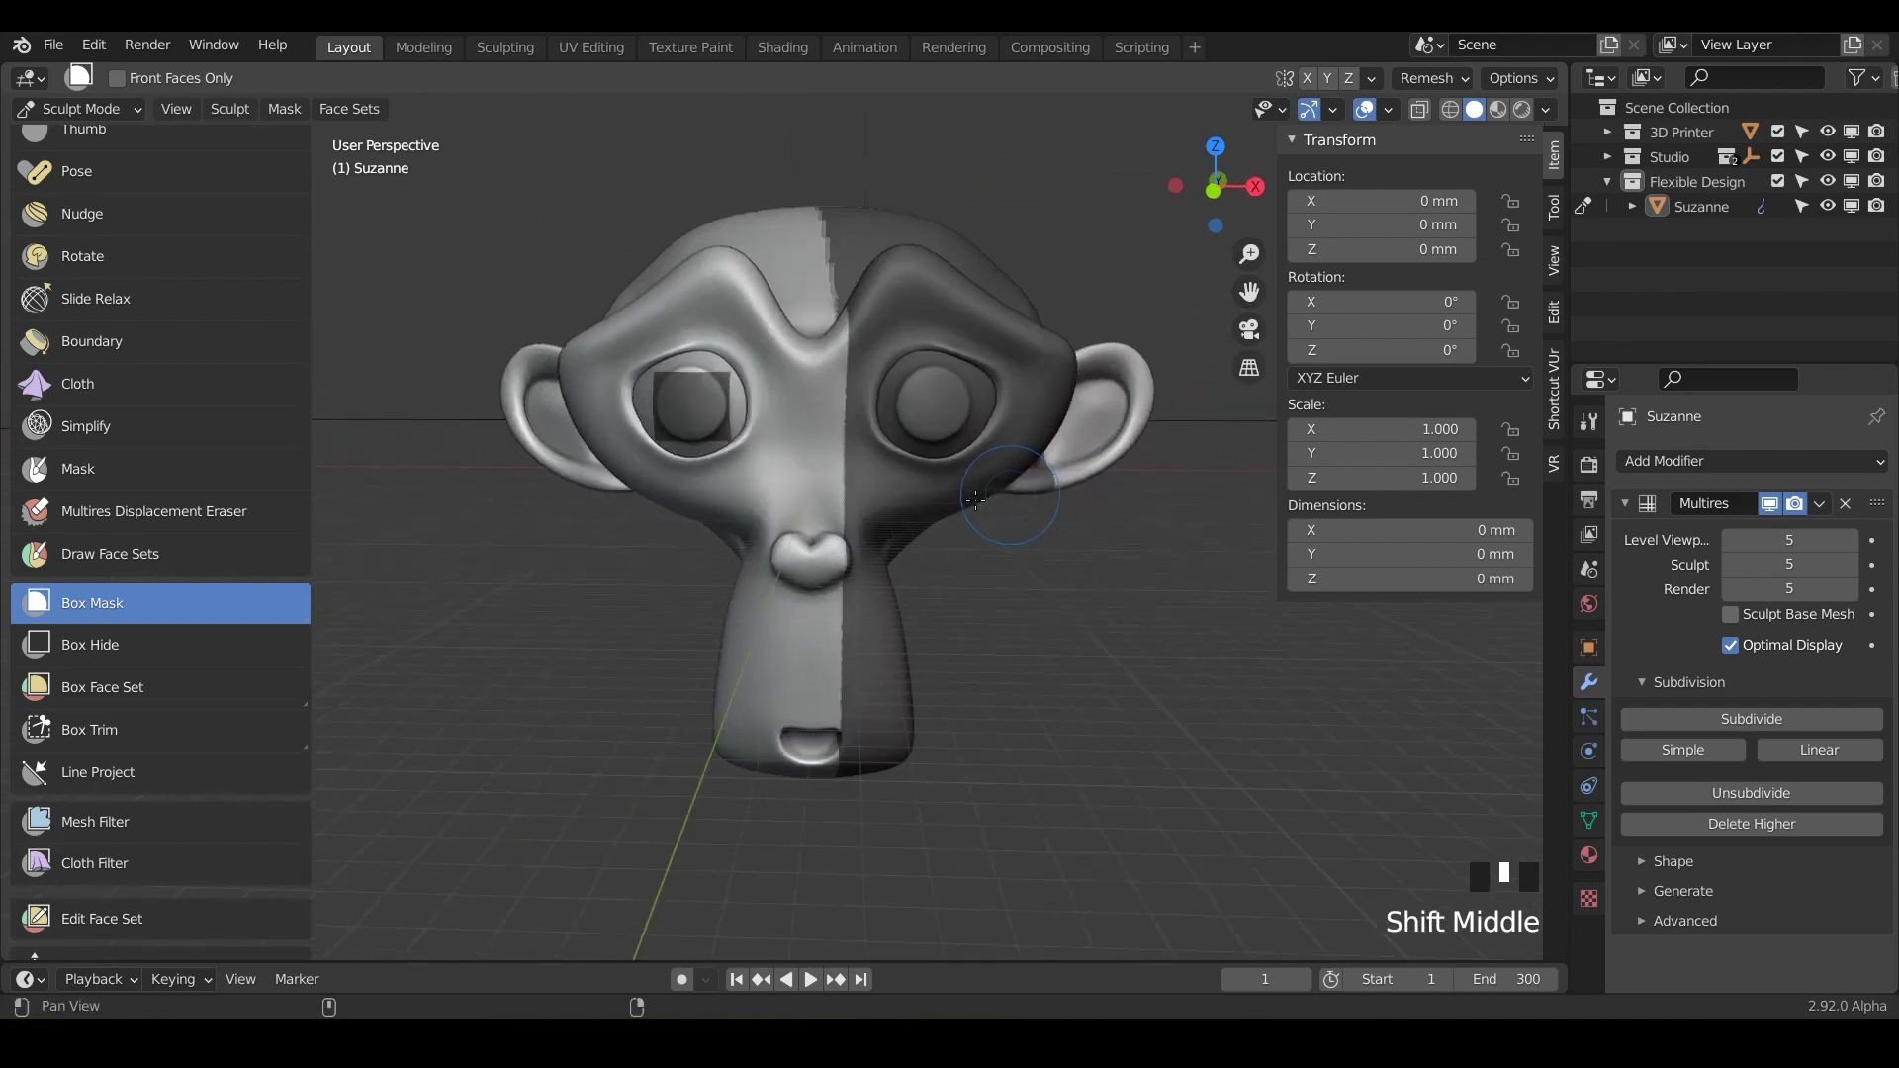
{"action": "mouse_move", "coordinate": [973, 676]}
{"action": "middle_mouse_down", "text": "shift"}
{"action": "mouse_move", "coordinate": [863, 663]}
{"action": "mouse_move", "coordinate": [821, 707]}
{"action": "mouse_move", "coordinate": [831, 730]}
{"action": "middle_mouse_up", "text": "shift"}
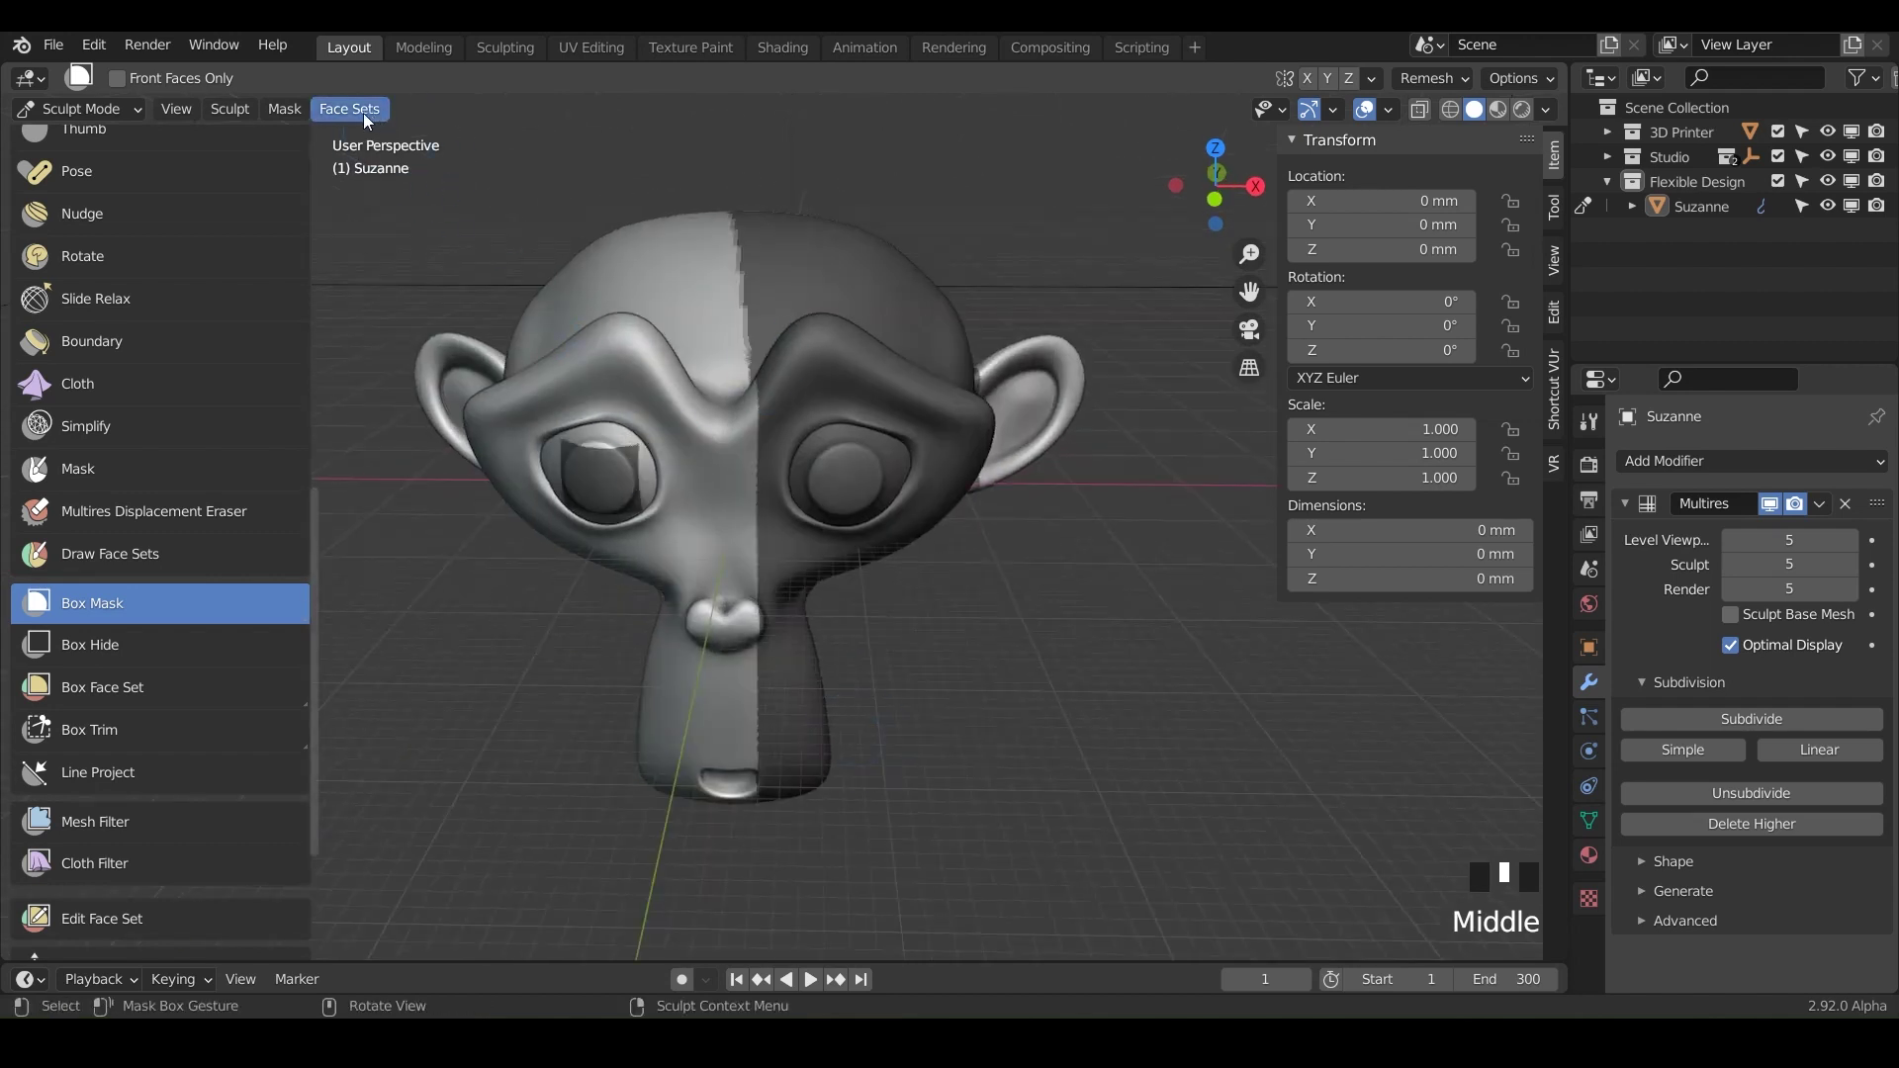
{"action": "left_click", "coordinate": [283, 110]}
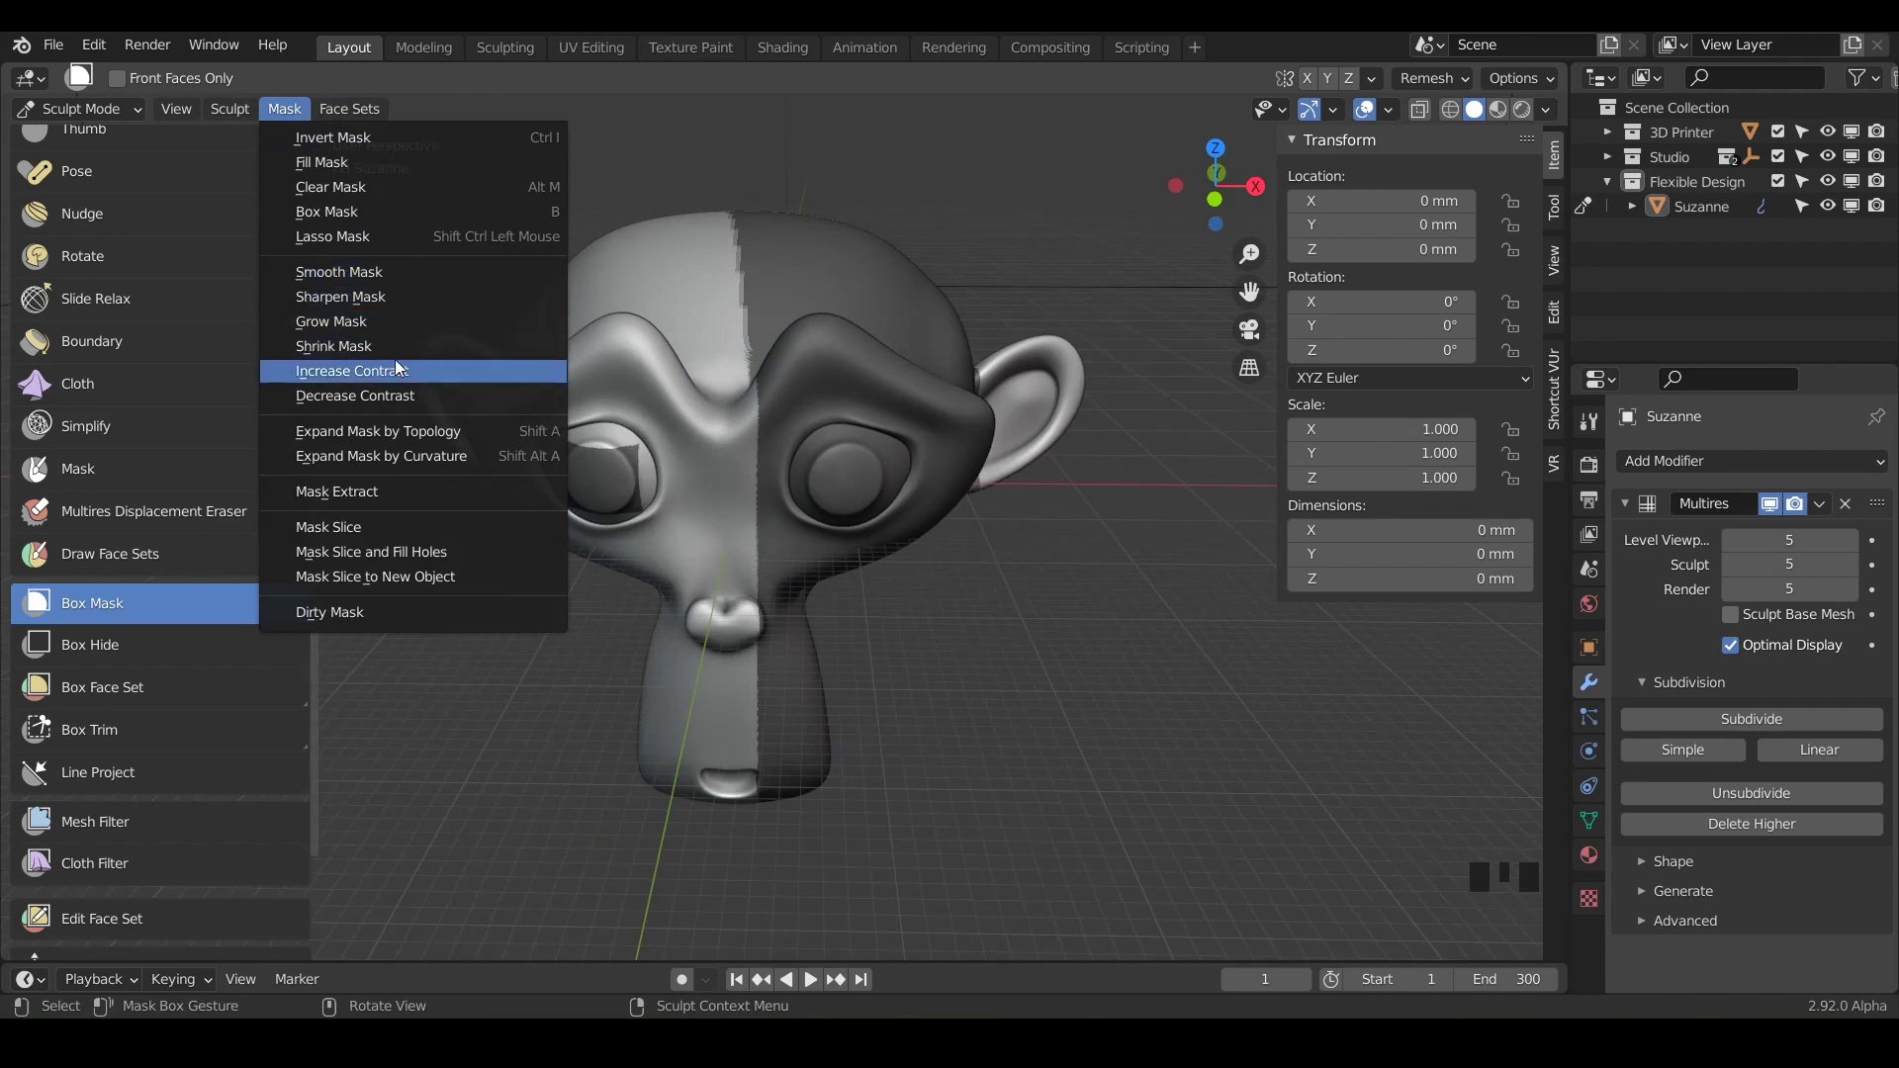
{"action": "left_click", "coordinate": [286, 109]}
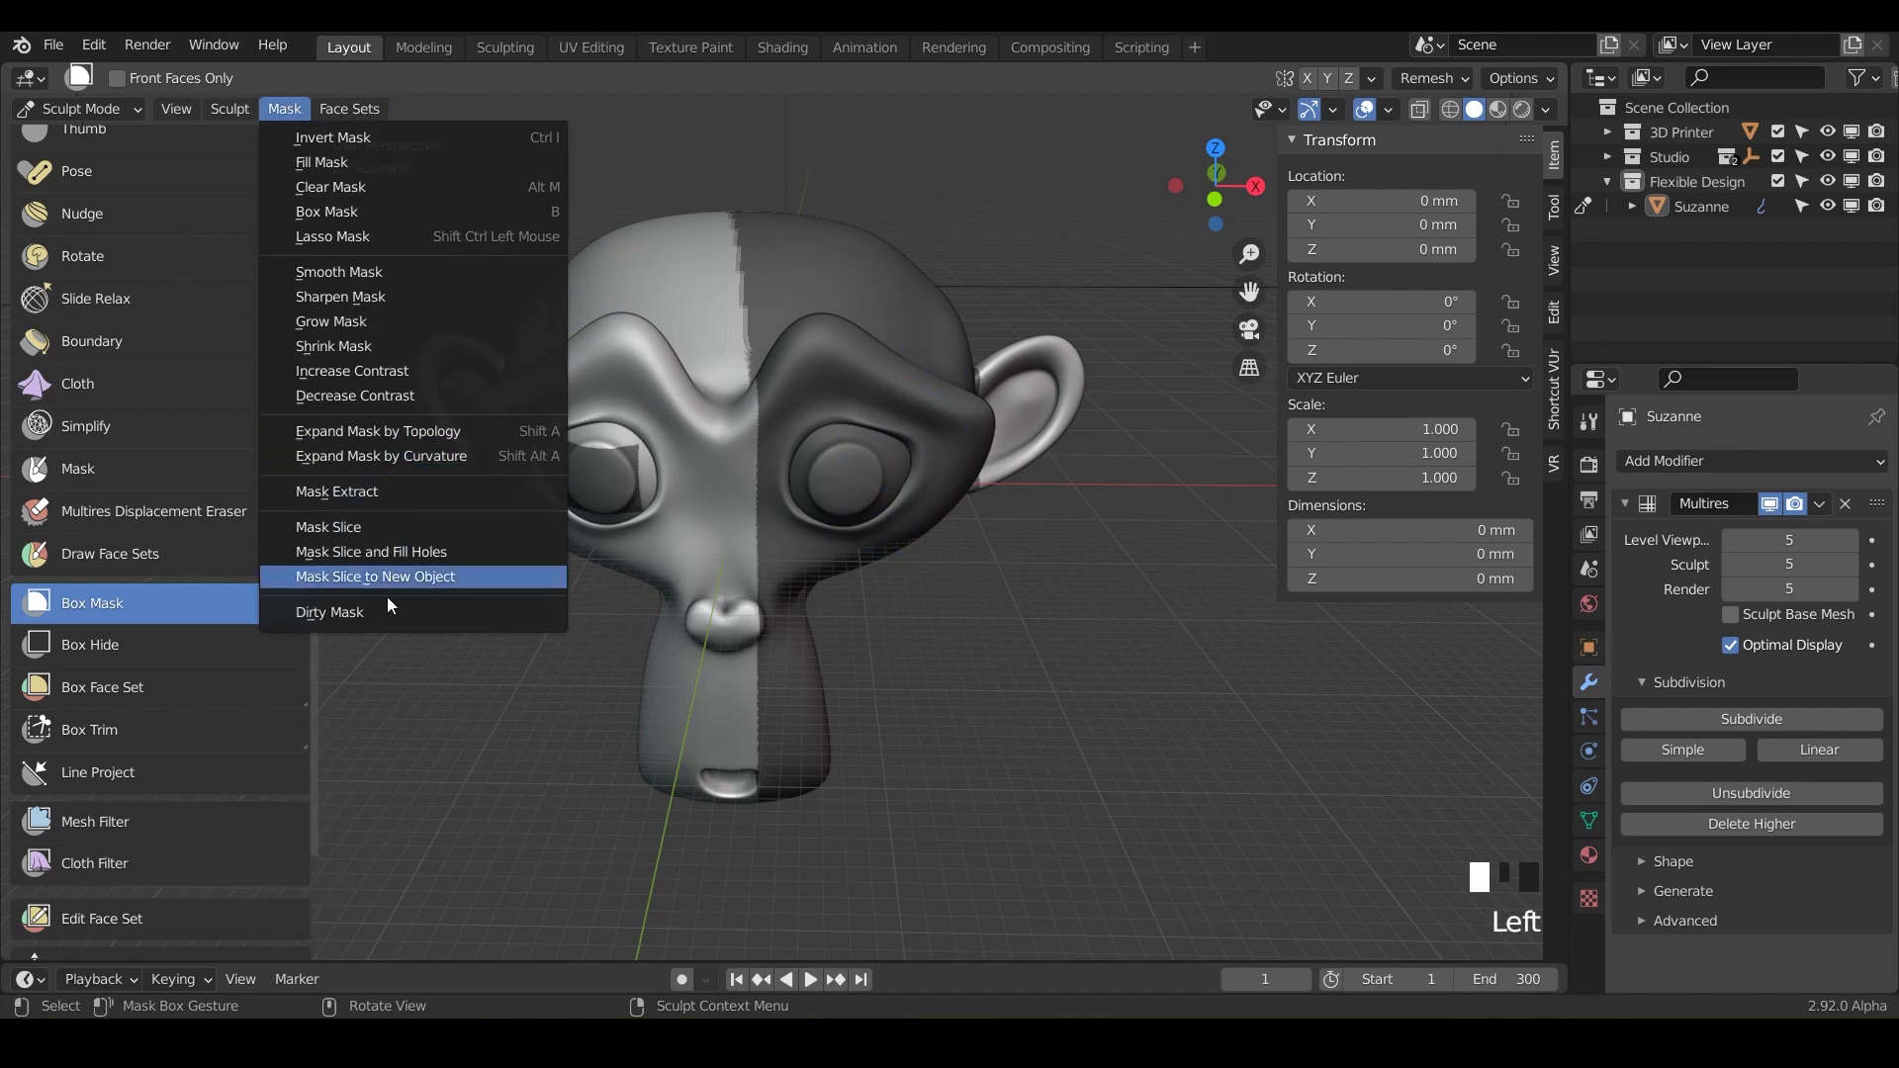
{"action": "left_click", "coordinate": [377, 194]}
{"action": "left_click_drag", "start_coordinate": [989, 475], "coordinate": [1034, 474], "text": "alt"}
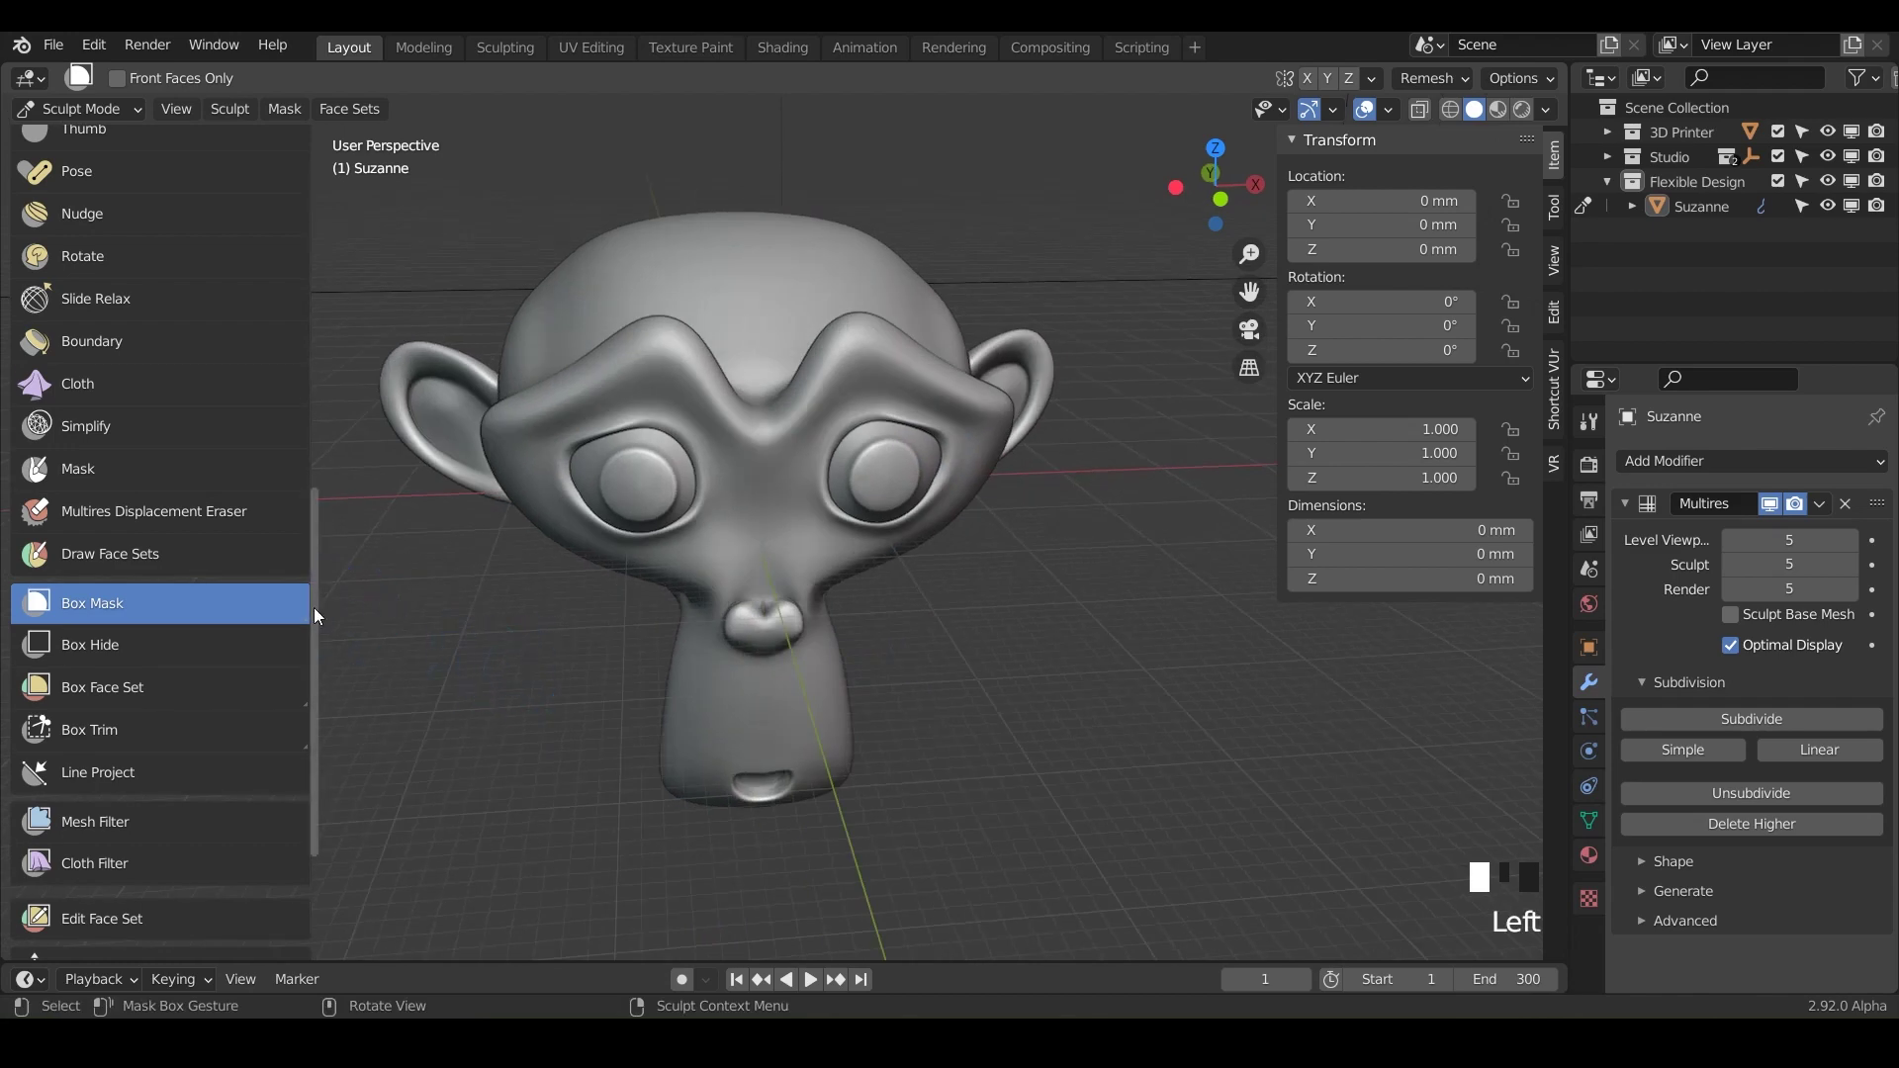
Step: Choose the Lasso Mask tool and mask irregular freehand areas on the +X side of Suzanne's head, from the crown to the chin
{"action": "mouse_move", "coordinate": [265, 608]}
{"action": "left_mouse_down"}
{"action": "mouse_move", "coordinate": [259, 666]}
{"action": "mouse_move", "coordinate": [210, 704]}
{"action": "left_mouse_up"}
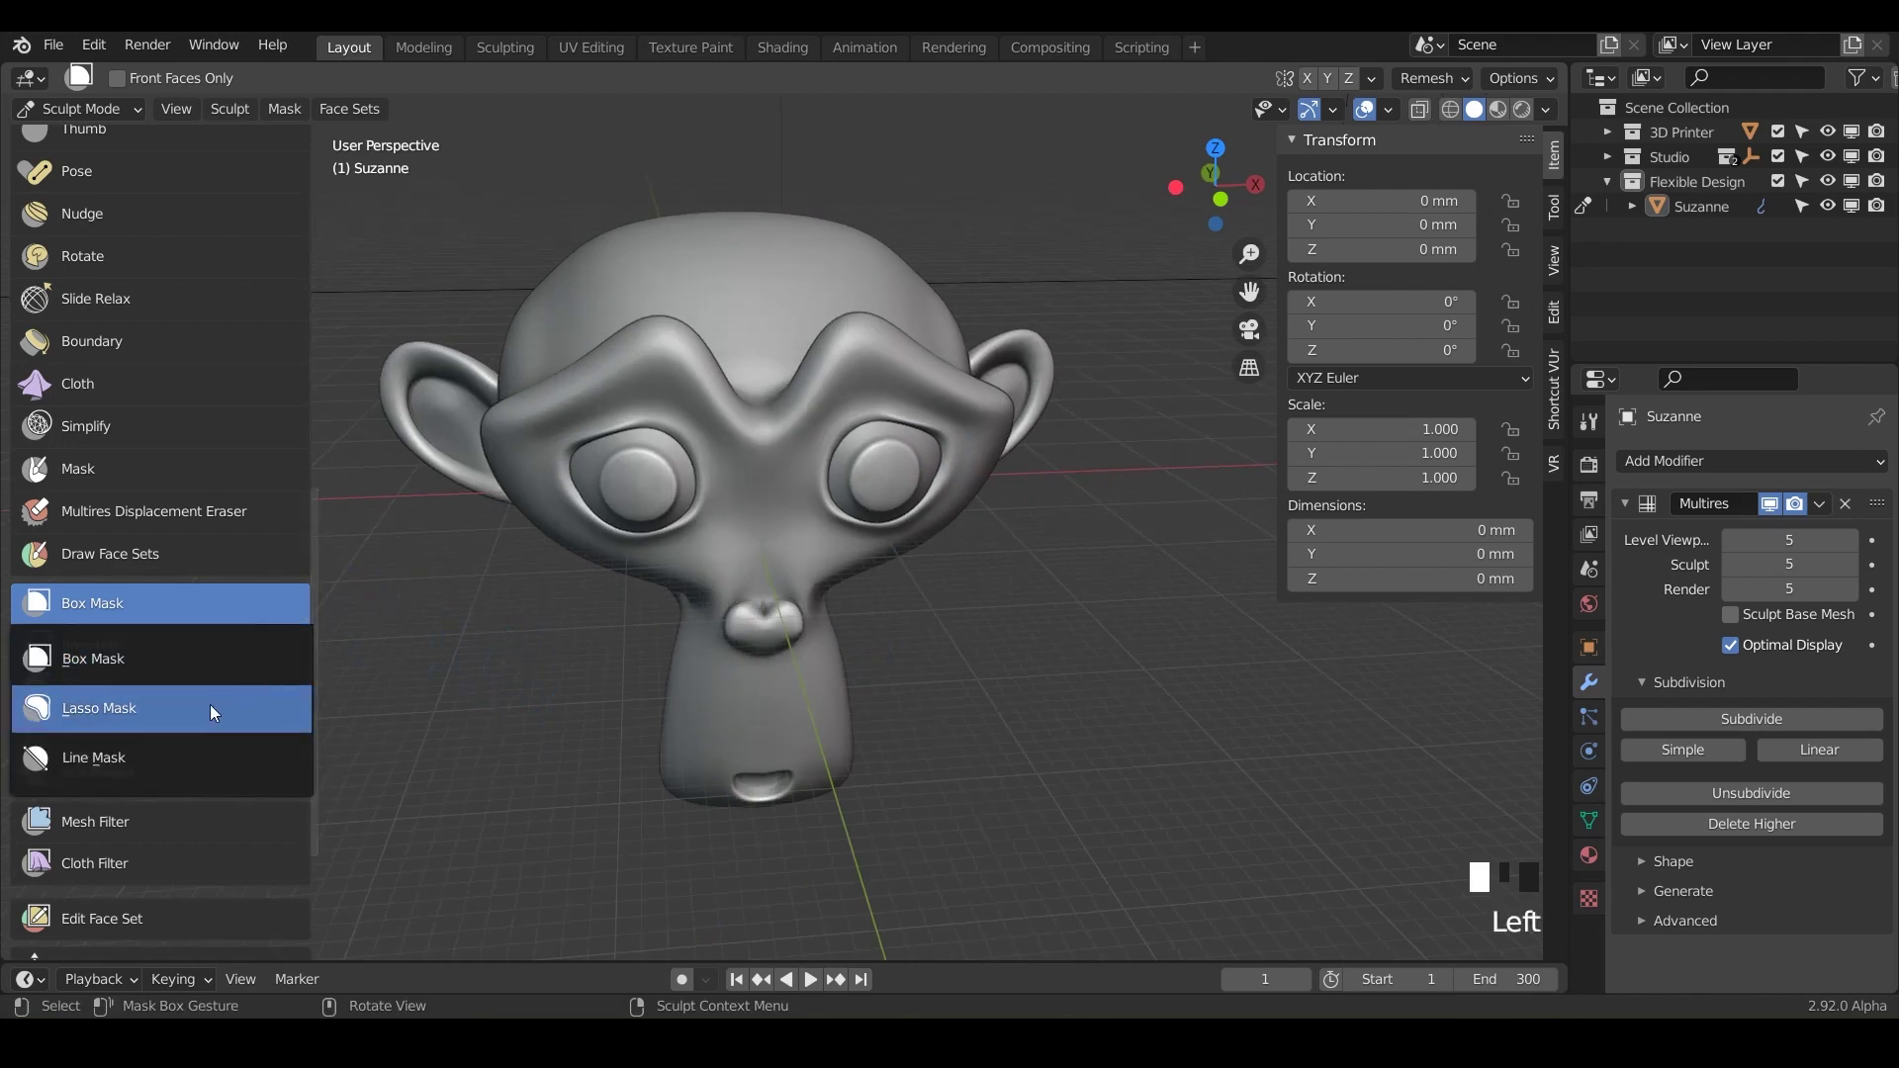
{"action": "left_click", "coordinate": [131, 710]}
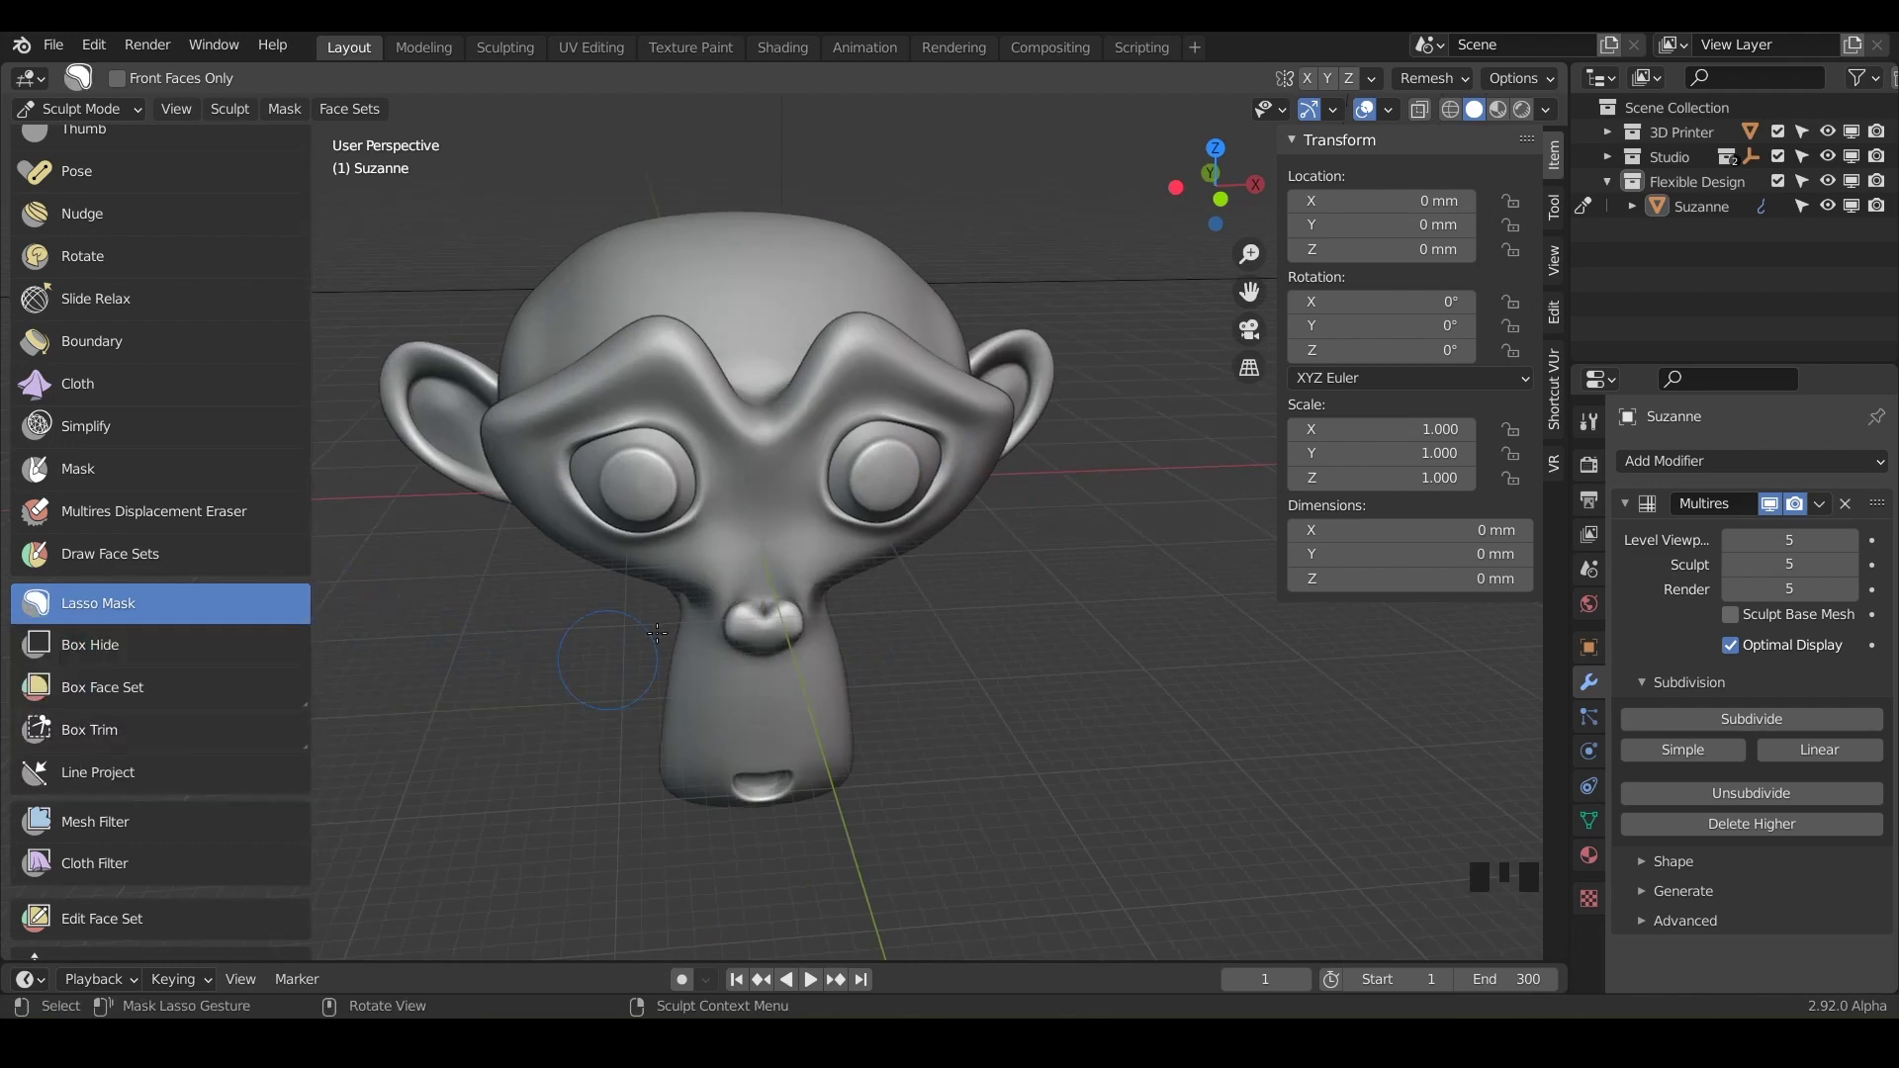
{"action": "middle_click_drag", "start_coordinate": [1020, 632], "coordinate": [1011, 653], "text": "shift"}
{"action": "middle_click_drag", "start_coordinate": [1013, 655], "coordinate": [915, 612]}
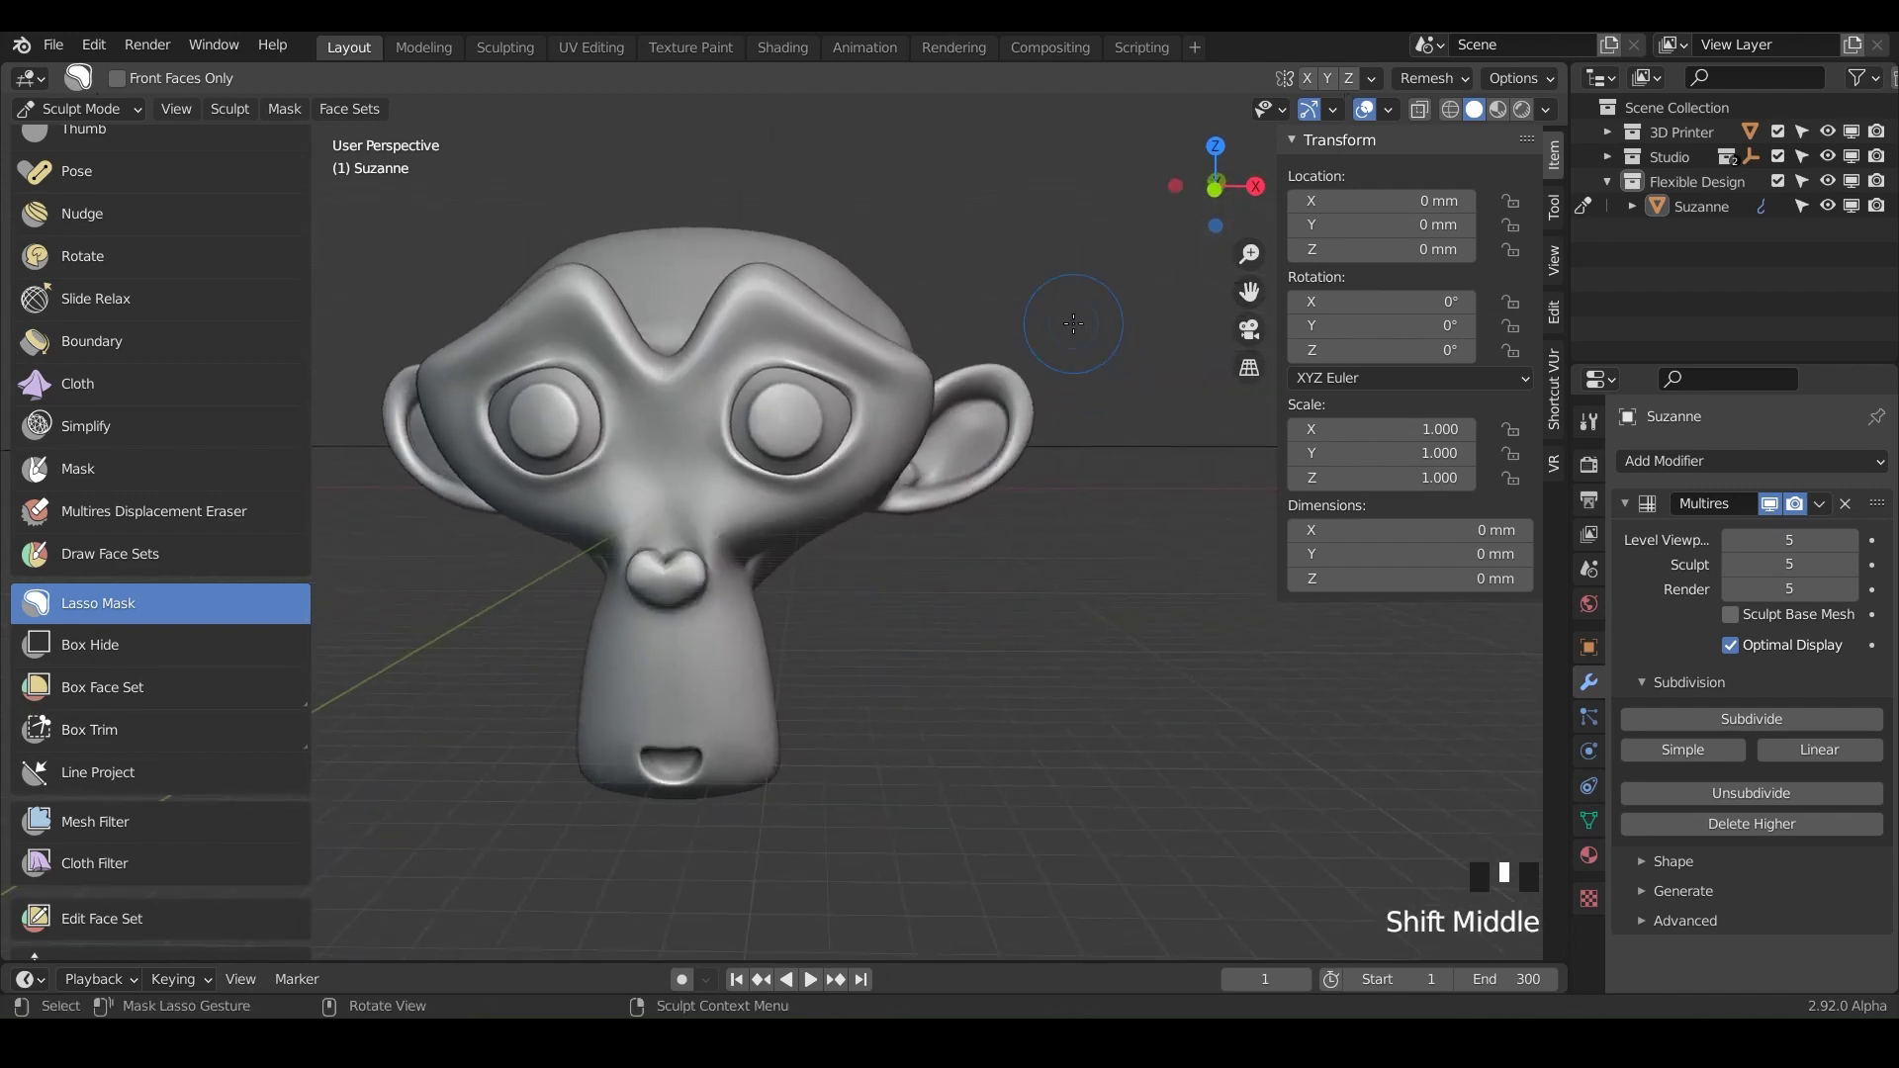
{"action": "mouse_move", "coordinate": [1009, 240]}
{"action": "left_mouse_down"}
{"action": "mouse_move", "coordinate": [831, 234]}
{"action": "mouse_move", "coordinate": [841, 358]}
{"action": "mouse_move", "coordinate": [954, 420]}
{"action": "mouse_move", "coordinate": [719, 400]}
{"action": "mouse_move", "coordinate": [920, 494]}
{"action": "mouse_move", "coordinate": [742, 486]}
{"action": "mouse_move", "coordinate": [683, 509]}
{"action": "mouse_move", "coordinate": [799, 623]}
{"action": "mouse_move", "coordinate": [841, 737]}
{"action": "mouse_move", "coordinate": [727, 717]}
{"action": "mouse_move", "coordinate": [752, 831]}
{"action": "mouse_move", "coordinate": [1060, 665]}
{"action": "mouse_move", "coordinate": [1057, 354]}
{"action": "mouse_move", "coordinate": [1030, 316]}
{"action": "left_mouse_up"}
{"action": "mouse_move", "coordinate": [1051, 534]}
{"action": "middle_mouse_down"}
{"action": "mouse_move", "coordinate": [754, 572]}
{"action": "mouse_move", "coordinate": [598, 566]}
{"action": "mouse_move", "coordinate": [841, 516]}
{"action": "mouse_move", "coordinate": [781, 496]}
{"action": "mouse_move", "coordinate": [774, 536]}
{"action": "mouse_move", "coordinate": [823, 530]}
{"action": "middle_mouse_up"}
{"action": "middle_click_drag", "start_coordinate": [823, 530], "coordinate": [723, 661]}
{"action": "middle_click_drag", "start_coordinate": [724, 661], "coordinate": [475, 663], "text": "shift"}
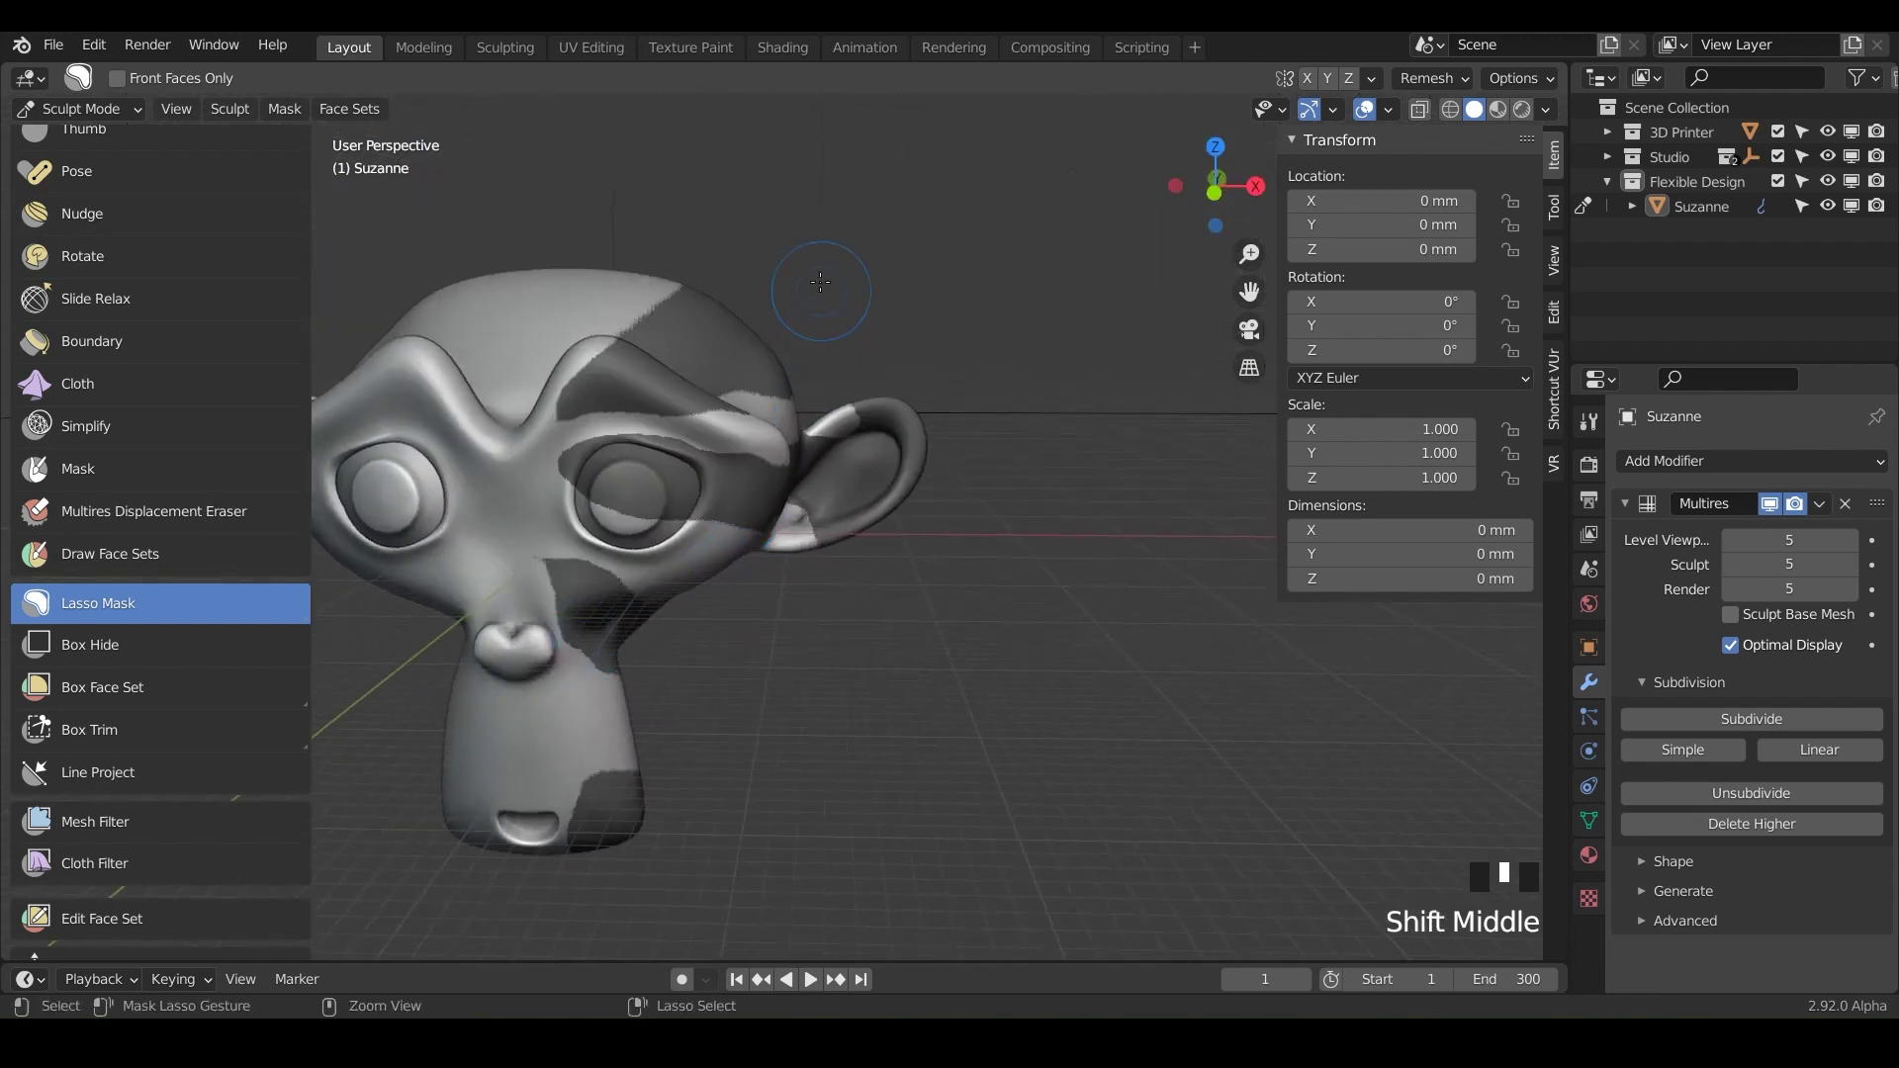
Step: Subtract a freehand lasso area around the +X temple and ear from the mask, and clear the entire mask
{"action": "left_click_drag", "start_coordinate": [814, 283], "coordinate": [752, 328], "text": "ctrl"}
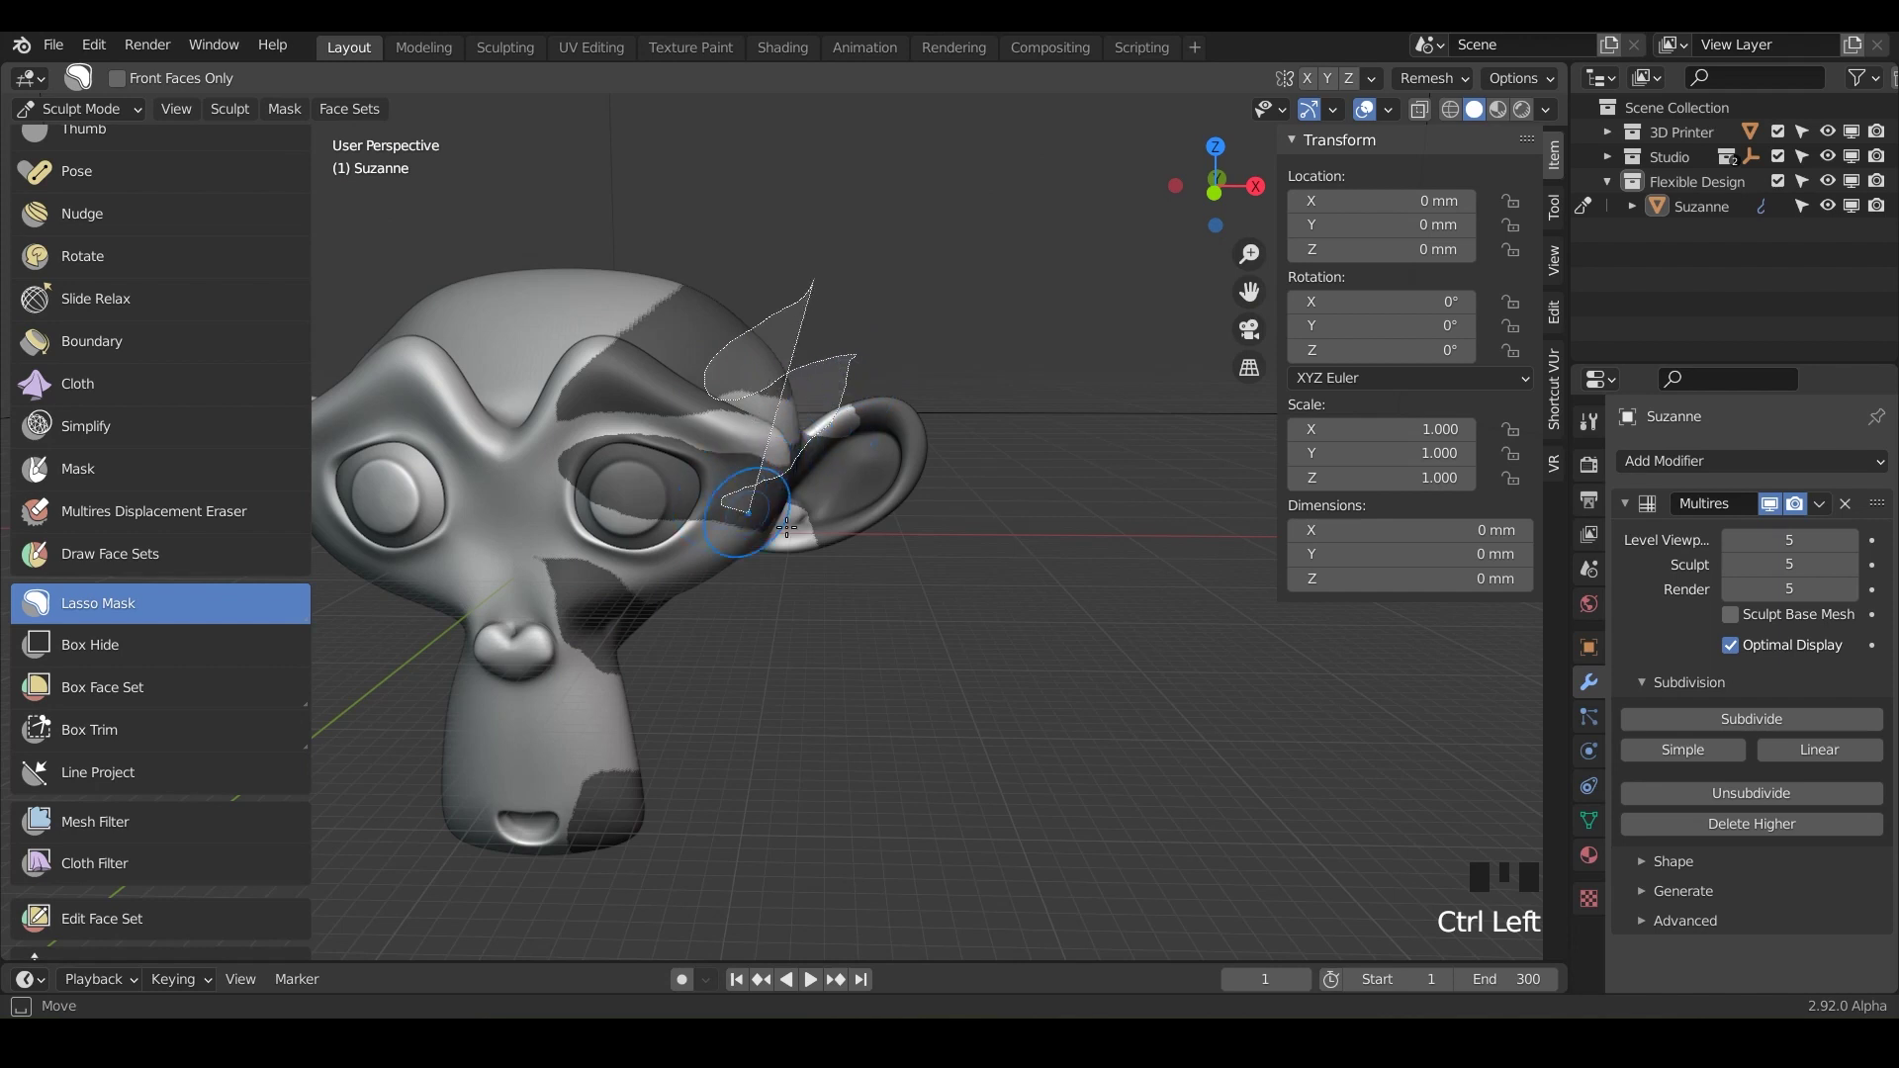
{"action": "left_click_drag", "start_coordinate": [920, 644], "coordinate": [634, 583], "text": "ctrl"}
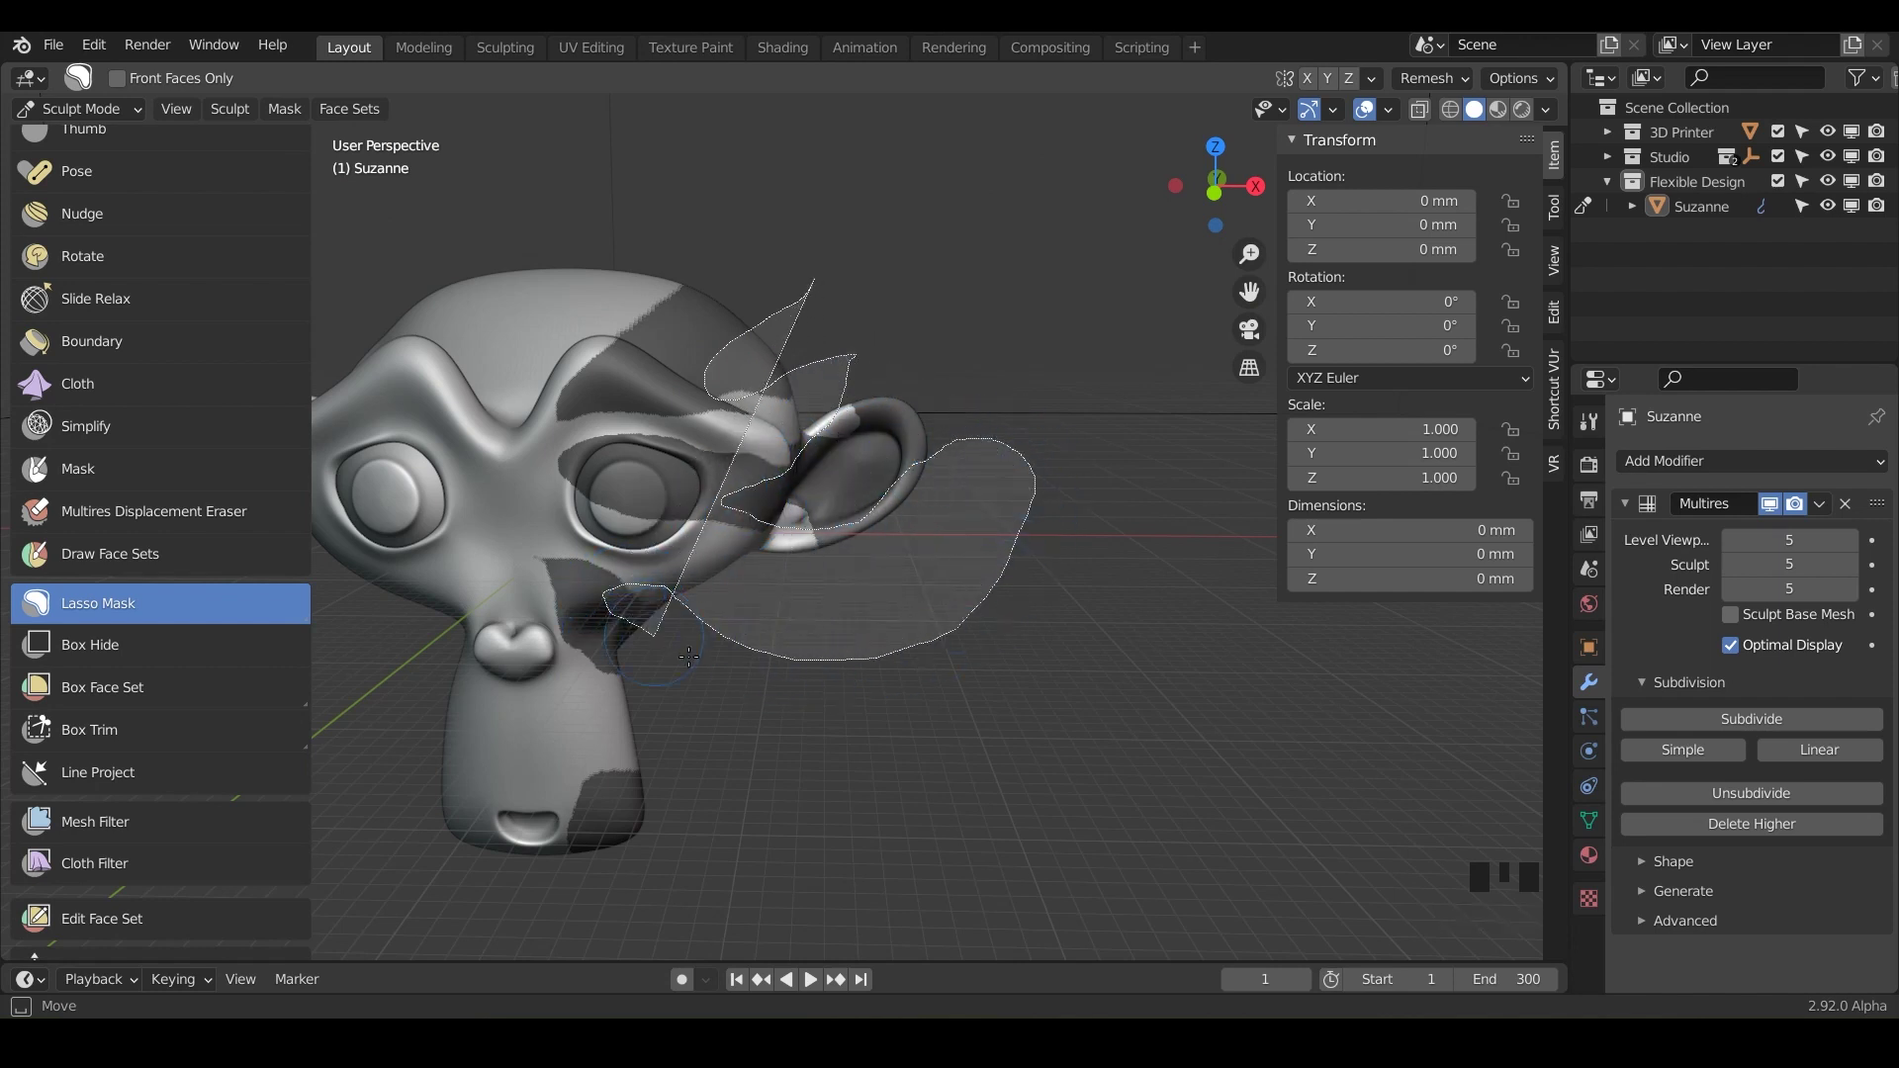
{"action": "mouse_move", "coordinate": [652, 719]}
{"action": "left_mouse_down"}
{"action": "mouse_move", "coordinate": [633, 792]}
{"action": "mouse_move", "coordinate": [741, 809]}
{"action": "mouse_move", "coordinate": [919, 779]}
{"action": "mouse_move", "coordinate": [1062, 407]}
{"action": "mouse_move", "coordinate": [811, 280]}
{"action": "left_mouse_up"}
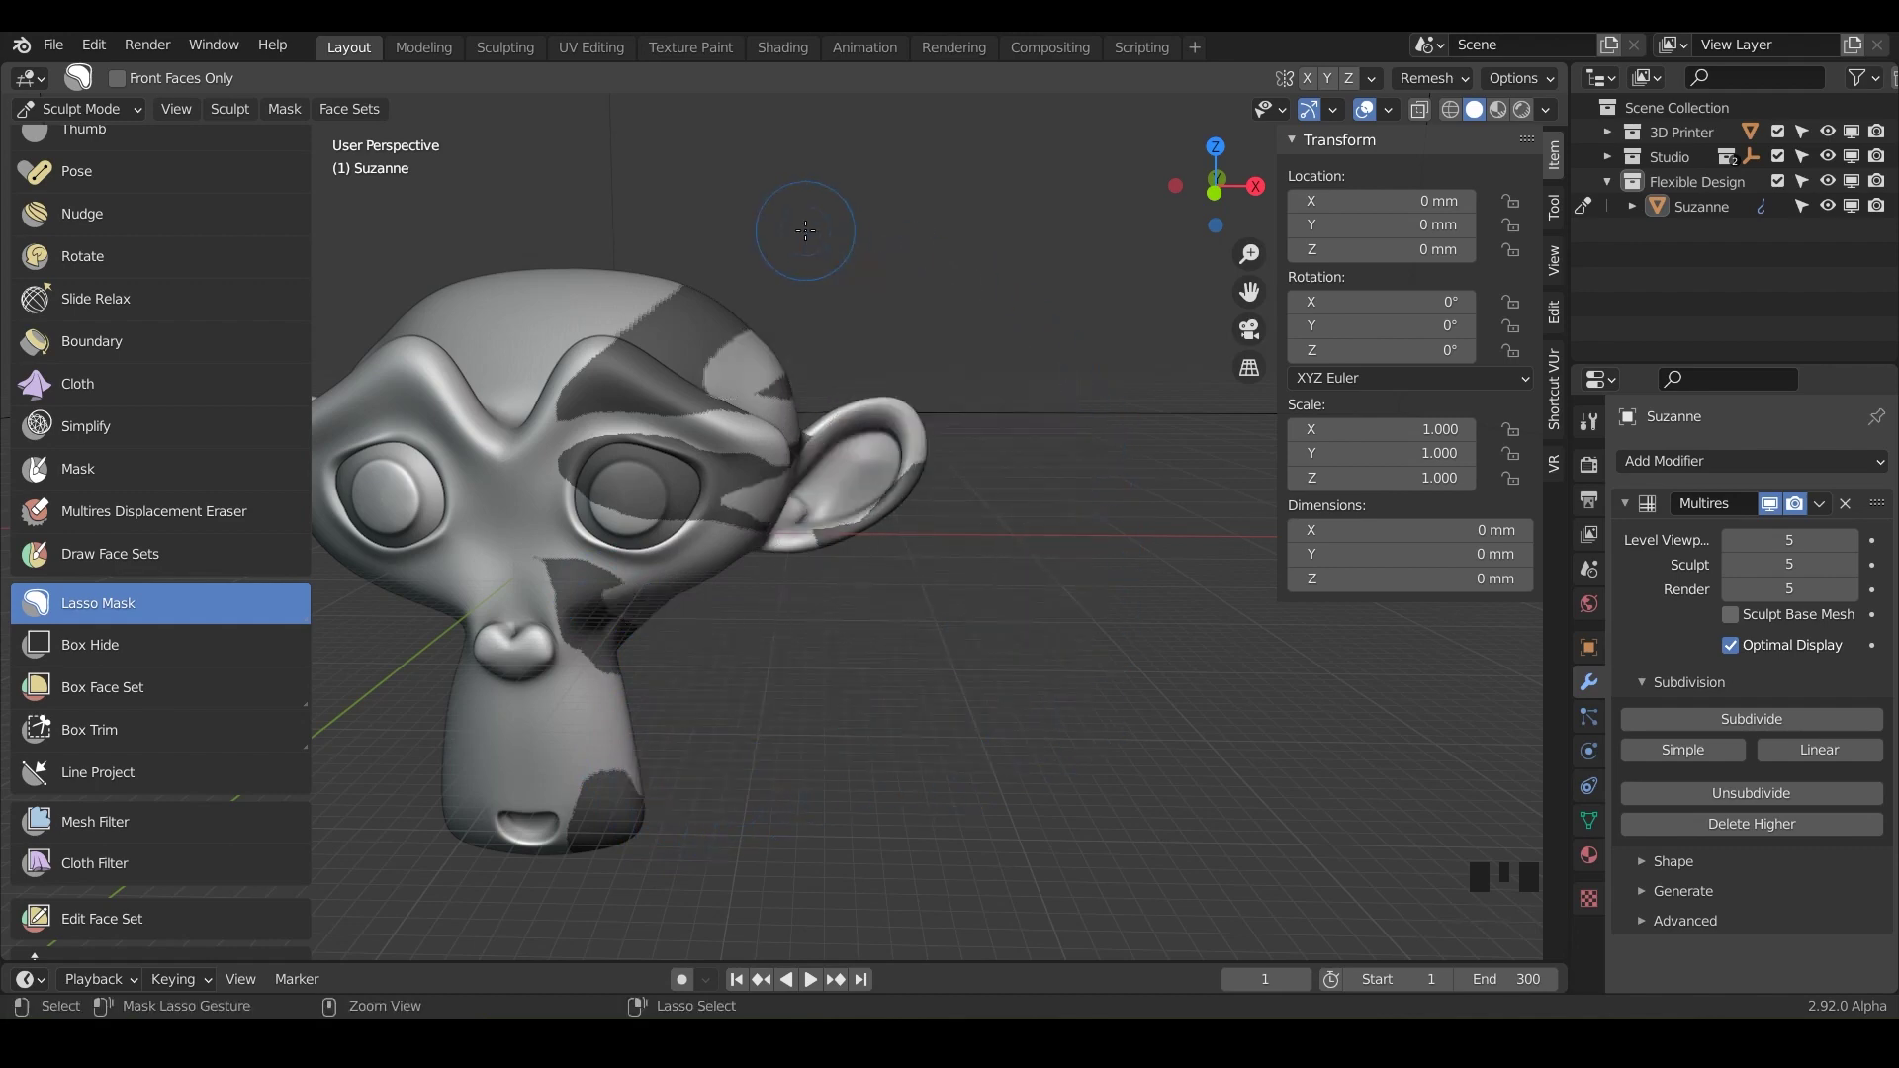
{"action": "middle_click_drag", "start_coordinate": [900, 575], "coordinate": [918, 531]}
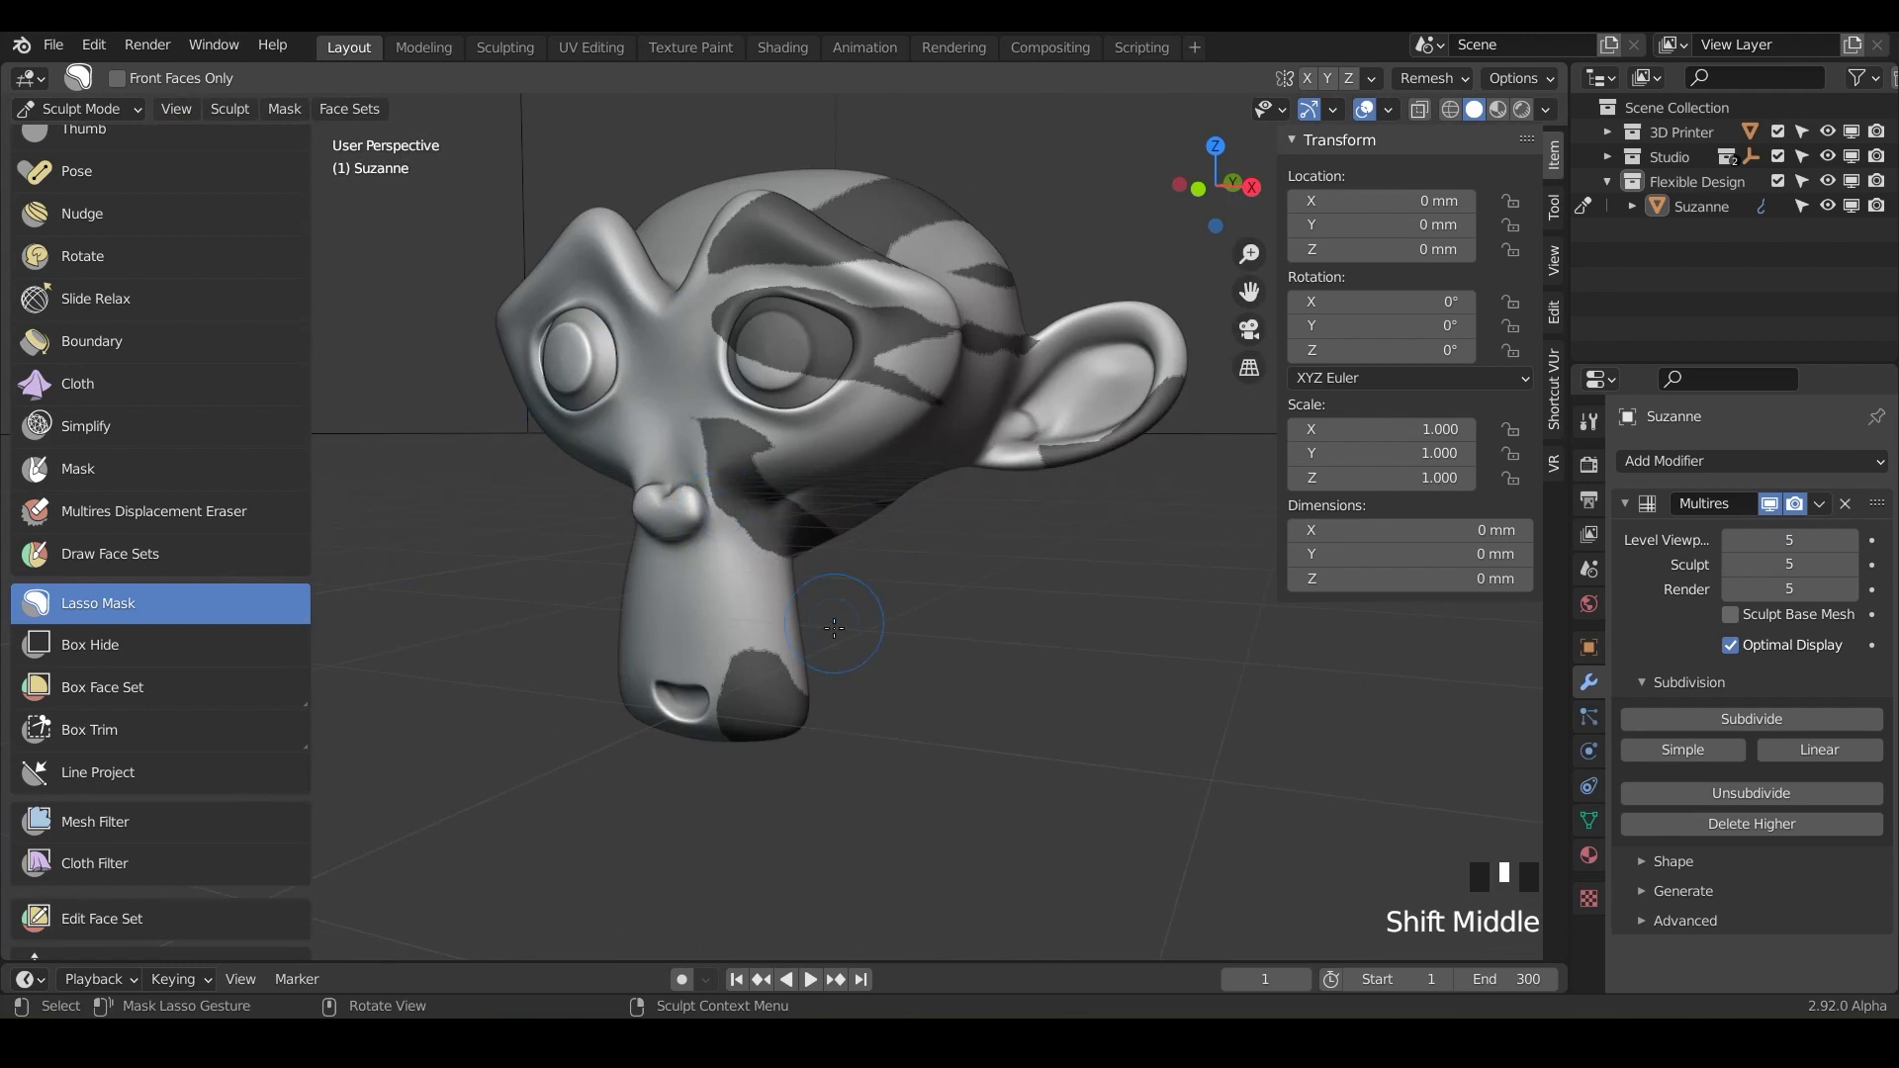
{"action": "key", "text": "alt+m"}
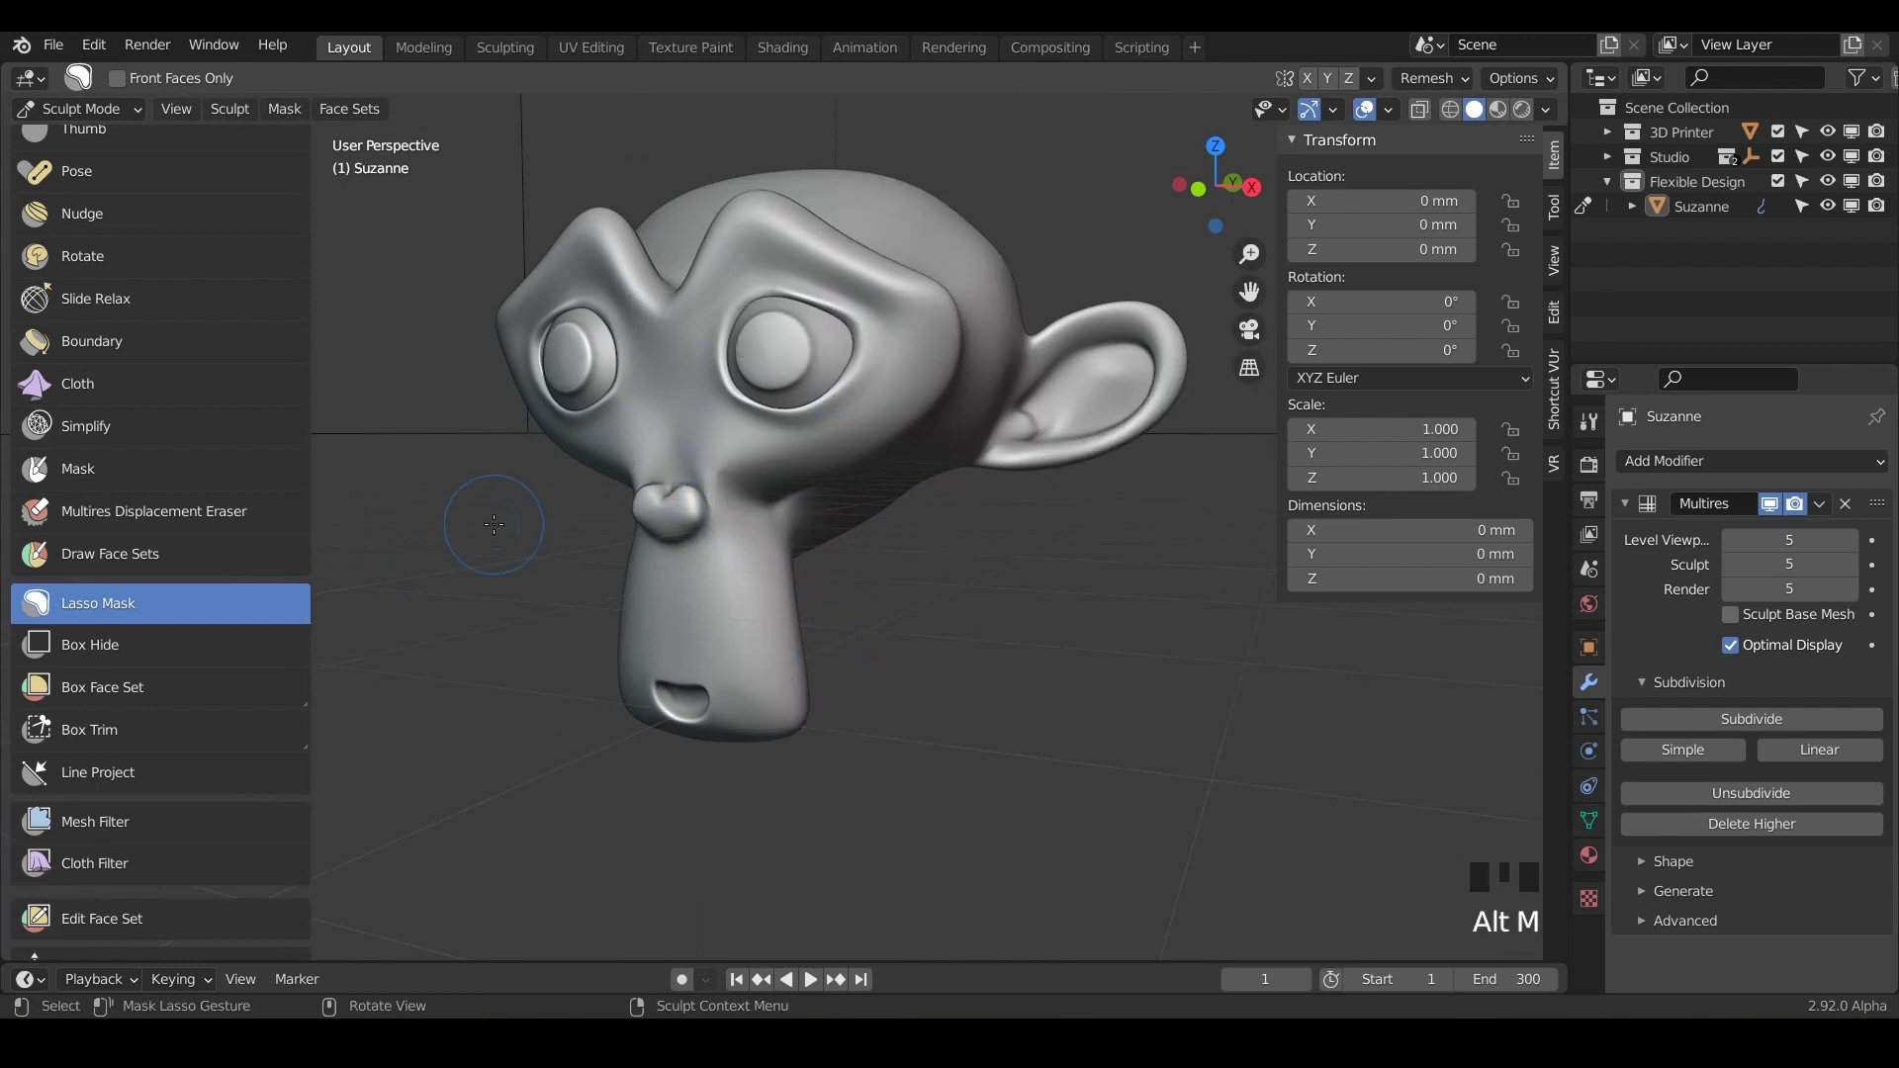
Step: Choose the Line Mask tool and mask everything below a diagonal line running across the face through the +X eye
{"action": "left_click", "coordinate": [285, 609]}
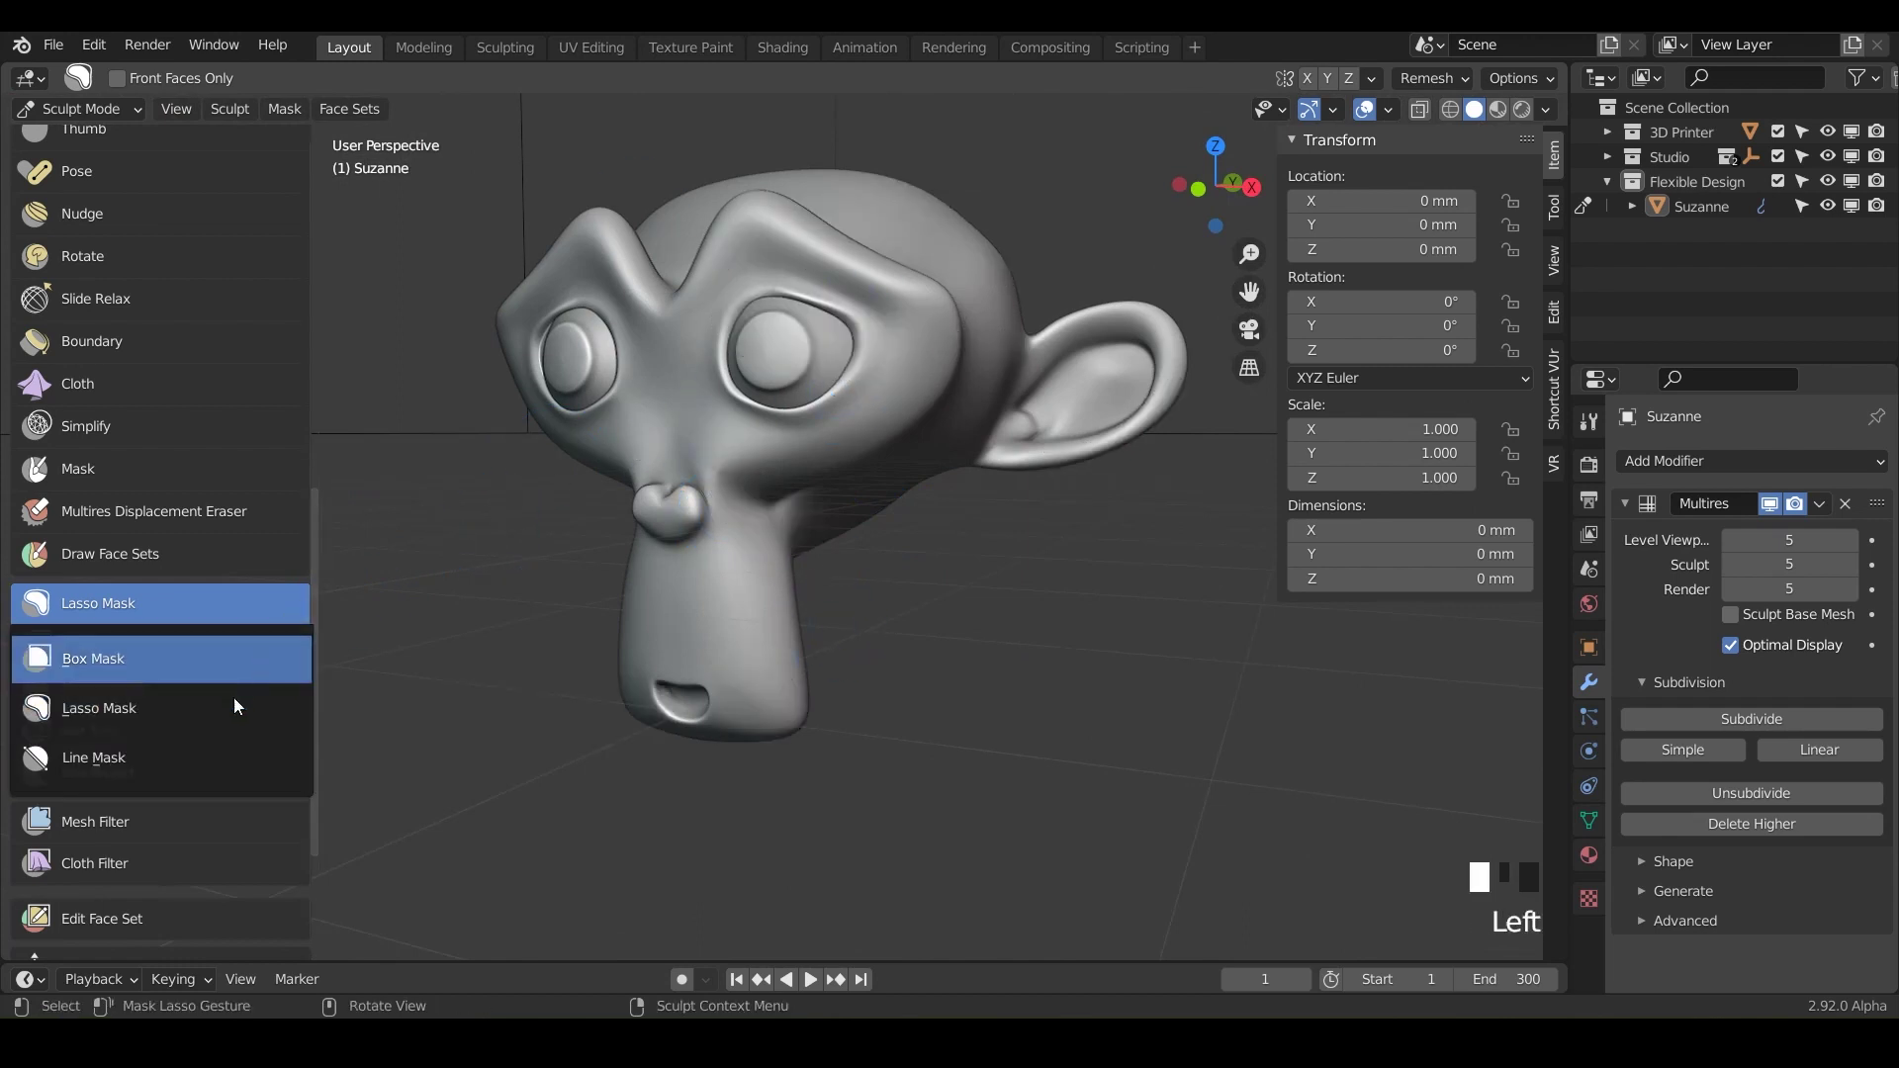
{"action": "left_click", "coordinate": [127, 757]}
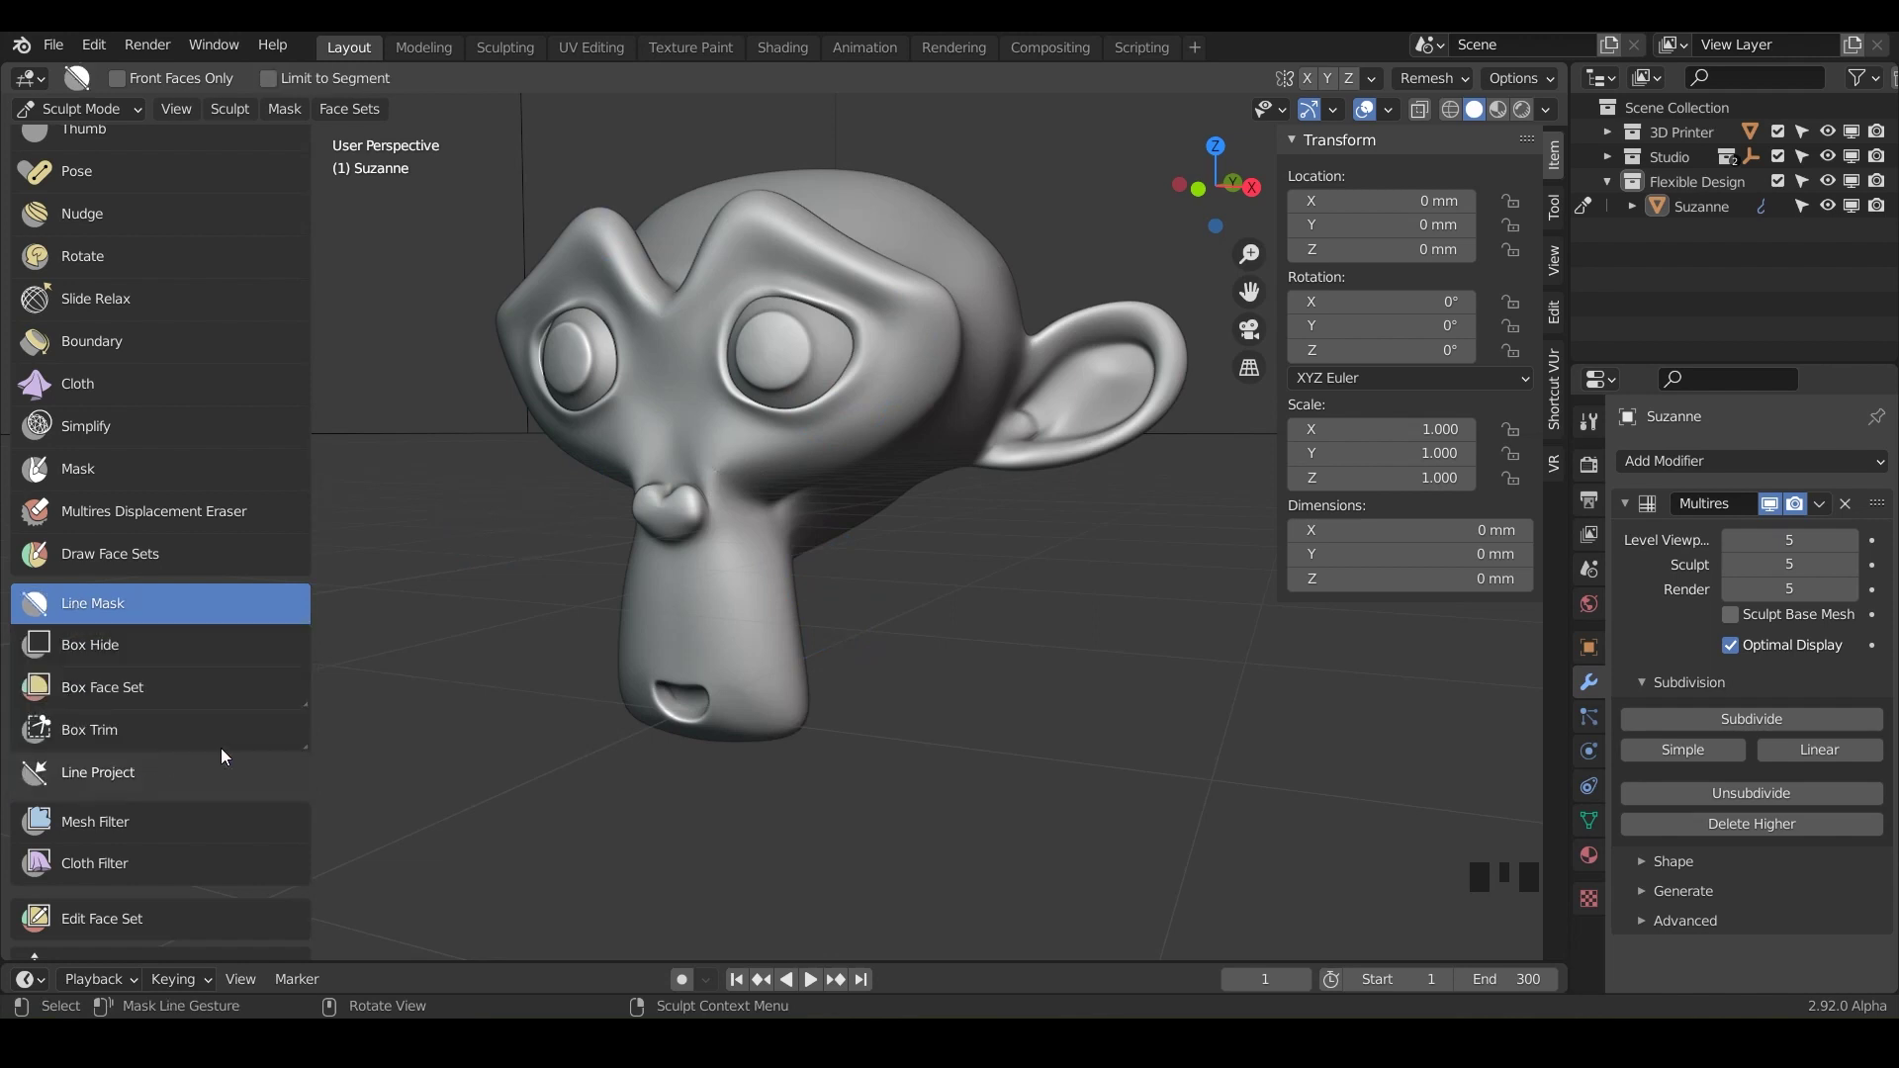
{"action": "middle_click_drag", "start_coordinate": [755, 636], "coordinate": [729, 582], "text": "shift"}
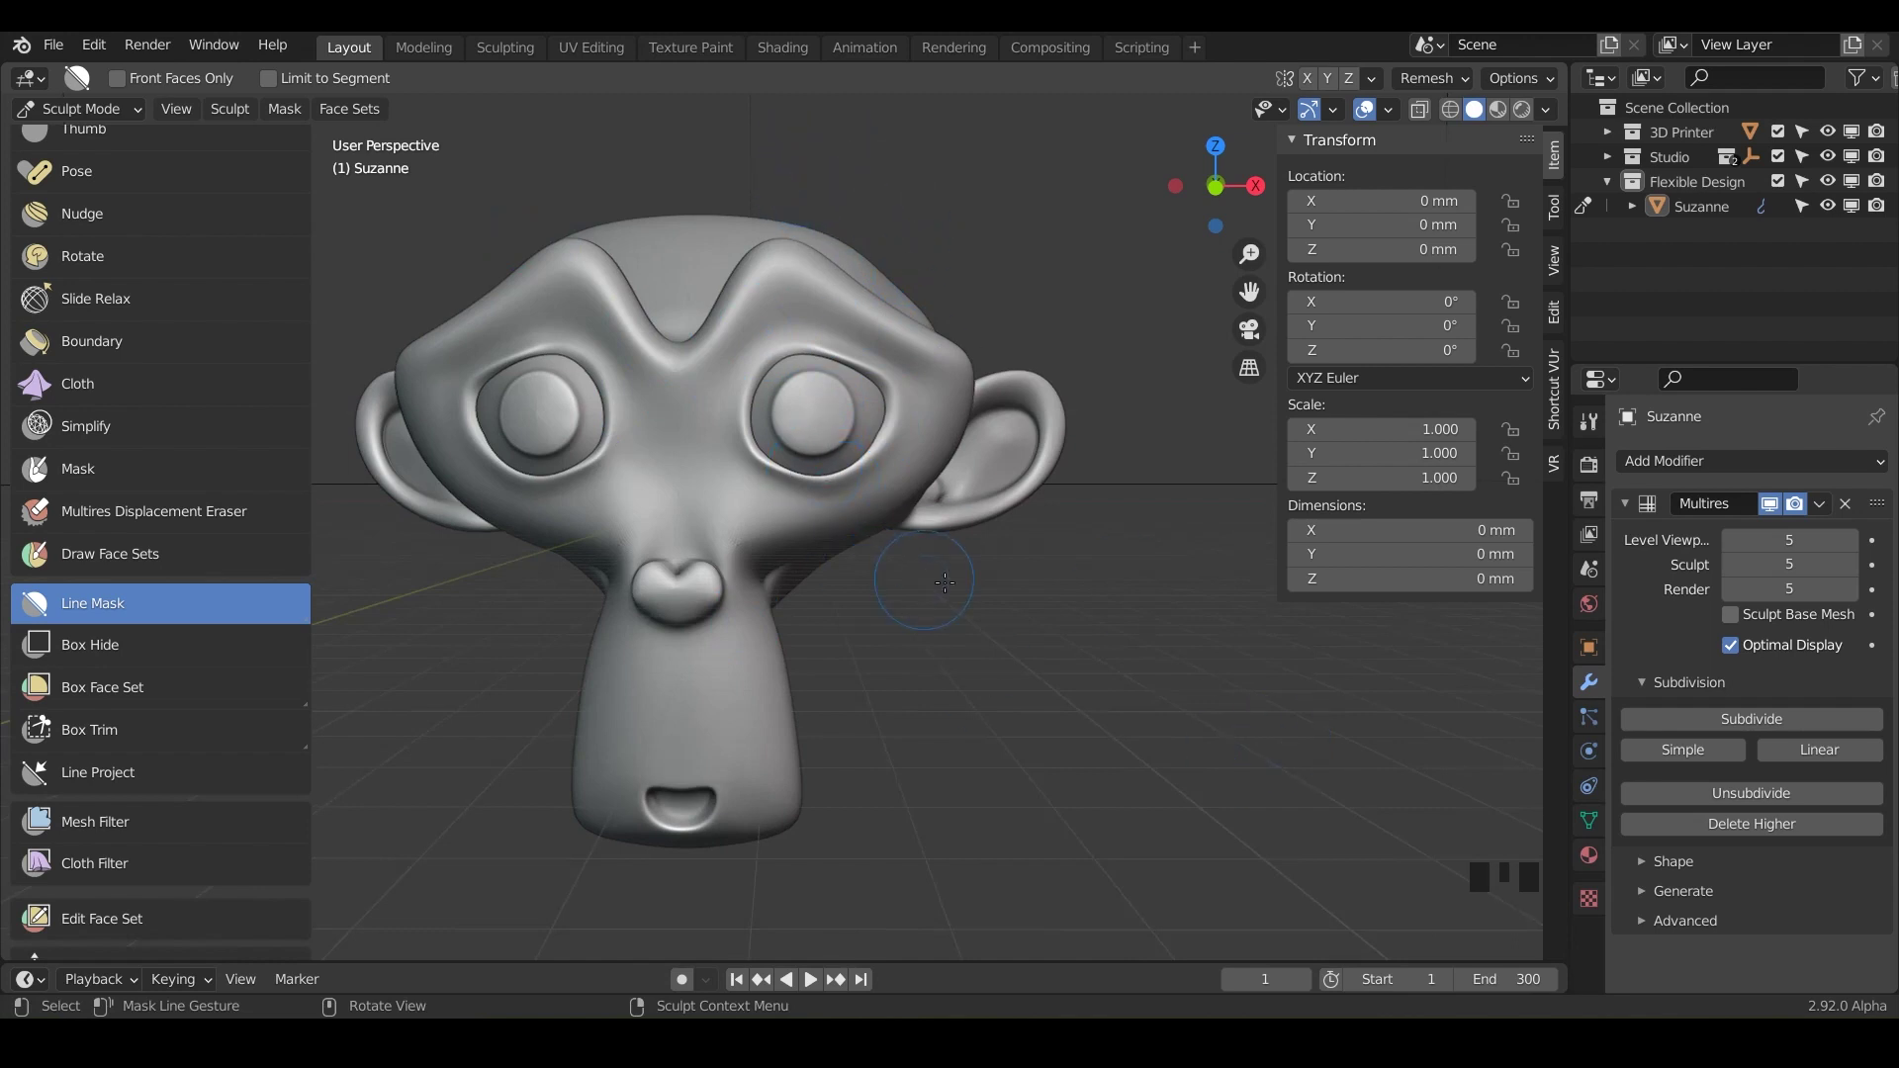
{"action": "mouse_move", "coordinate": [365, 789]}
{"action": "left_mouse_down"}
{"action": "mouse_move", "coordinate": [999, 287]}
{"action": "mouse_move", "coordinate": [1083, 183]}
{"action": "mouse_move", "coordinate": [914, 273]}
{"action": "mouse_move", "coordinate": [1017, 185]}
{"action": "left_mouse_up"}
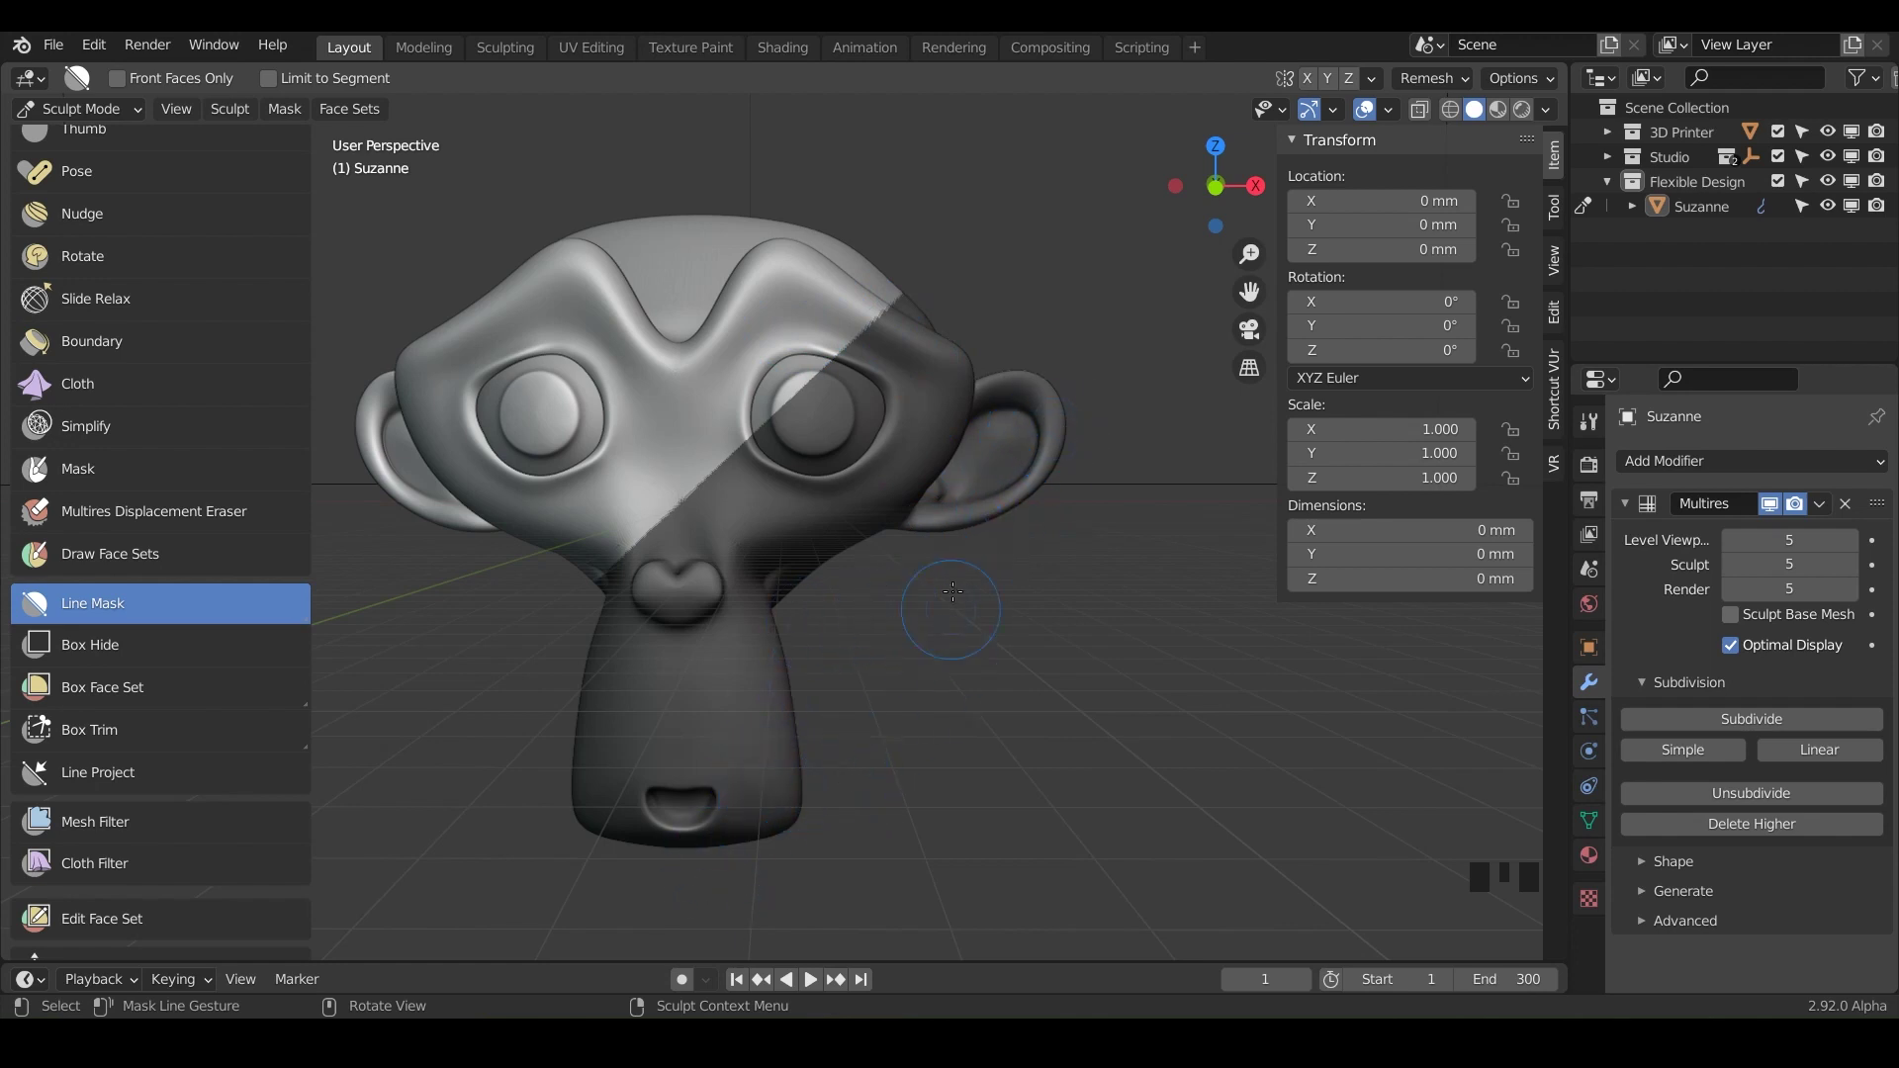
Step: Line-mask only the chin's lower +X corner, and replace it with a mask on the -X side of a diagonal from crown through +X eye
{"action": "left_click_drag", "start_coordinate": [1053, 481], "coordinate": [964, 604], "text": "ctrl"}
{"action": "left_click_drag", "start_coordinate": [815, 734], "coordinate": [578, 895], "text": "ctrl"}
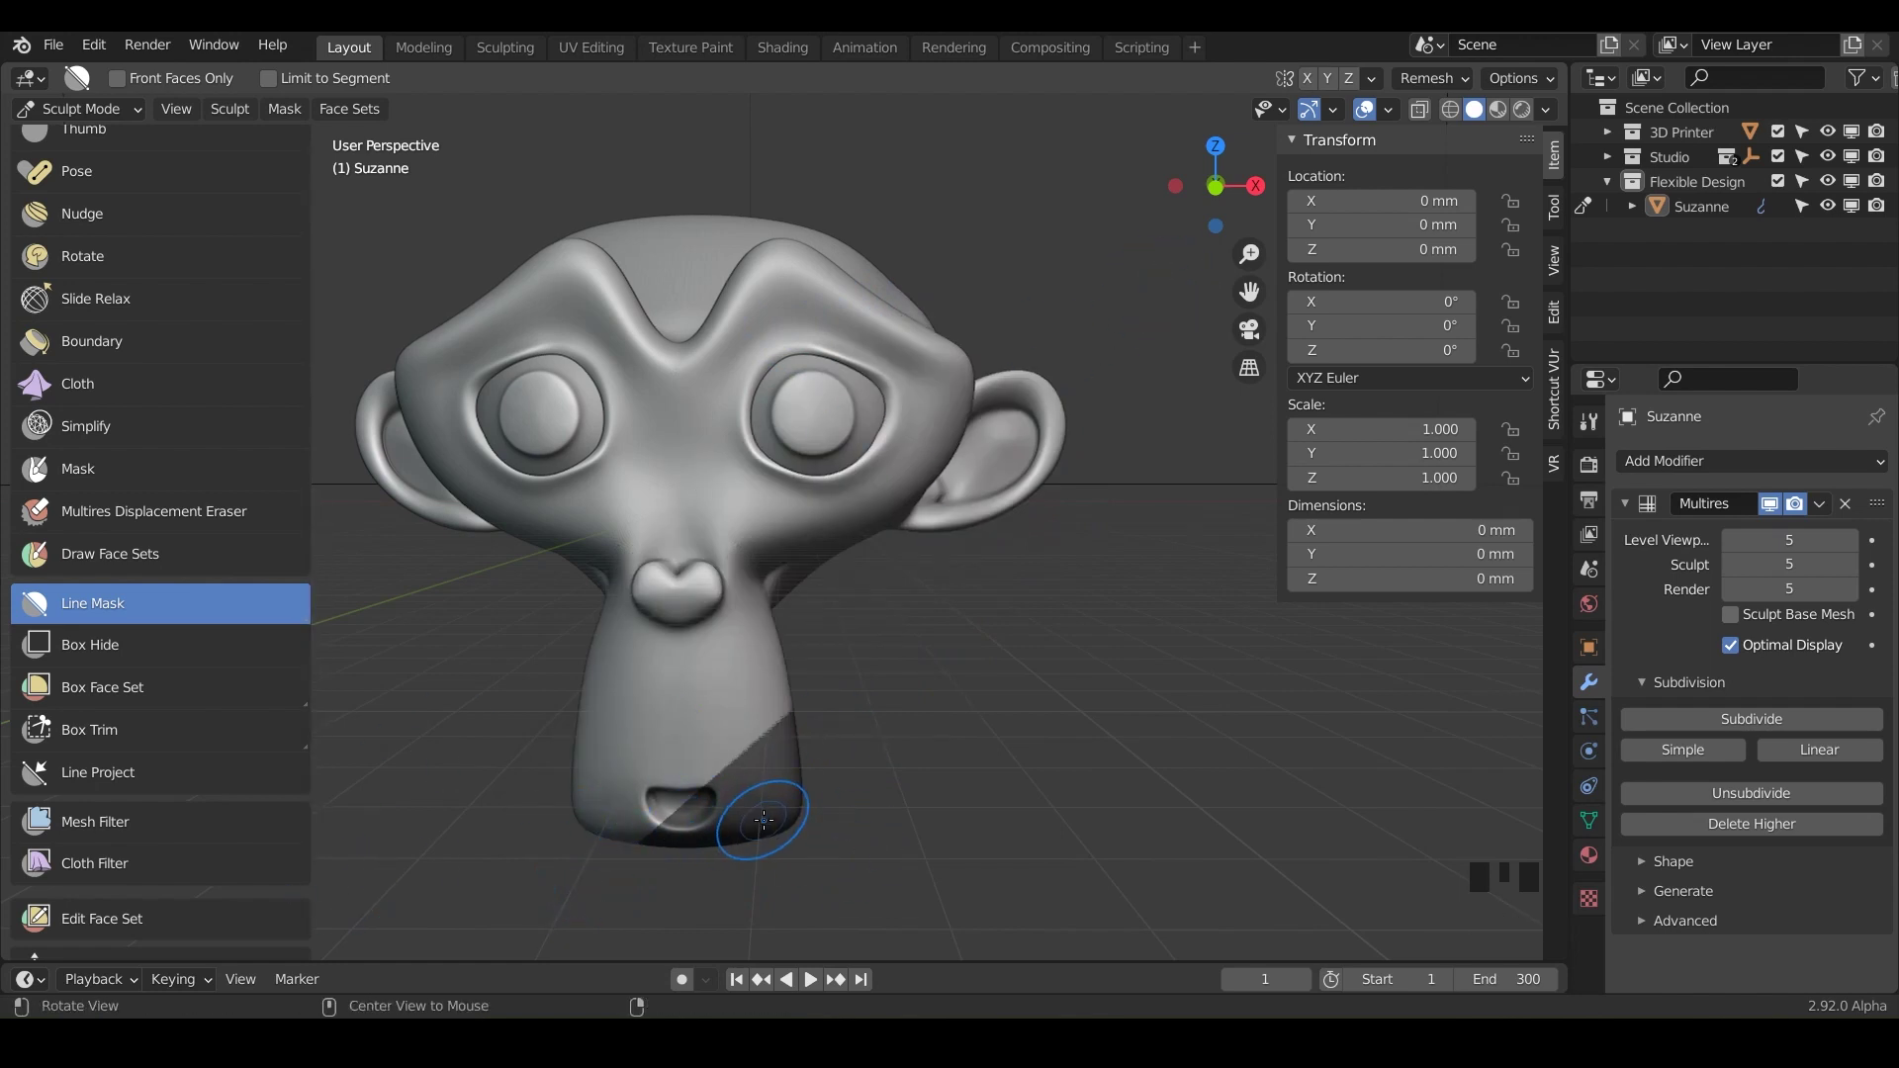
{"action": "middle_click_drag", "start_coordinate": [722, 614], "coordinate": [873, 644]}
{"action": "left_click_drag", "start_coordinate": [771, 339], "coordinate": [1108, 657]}
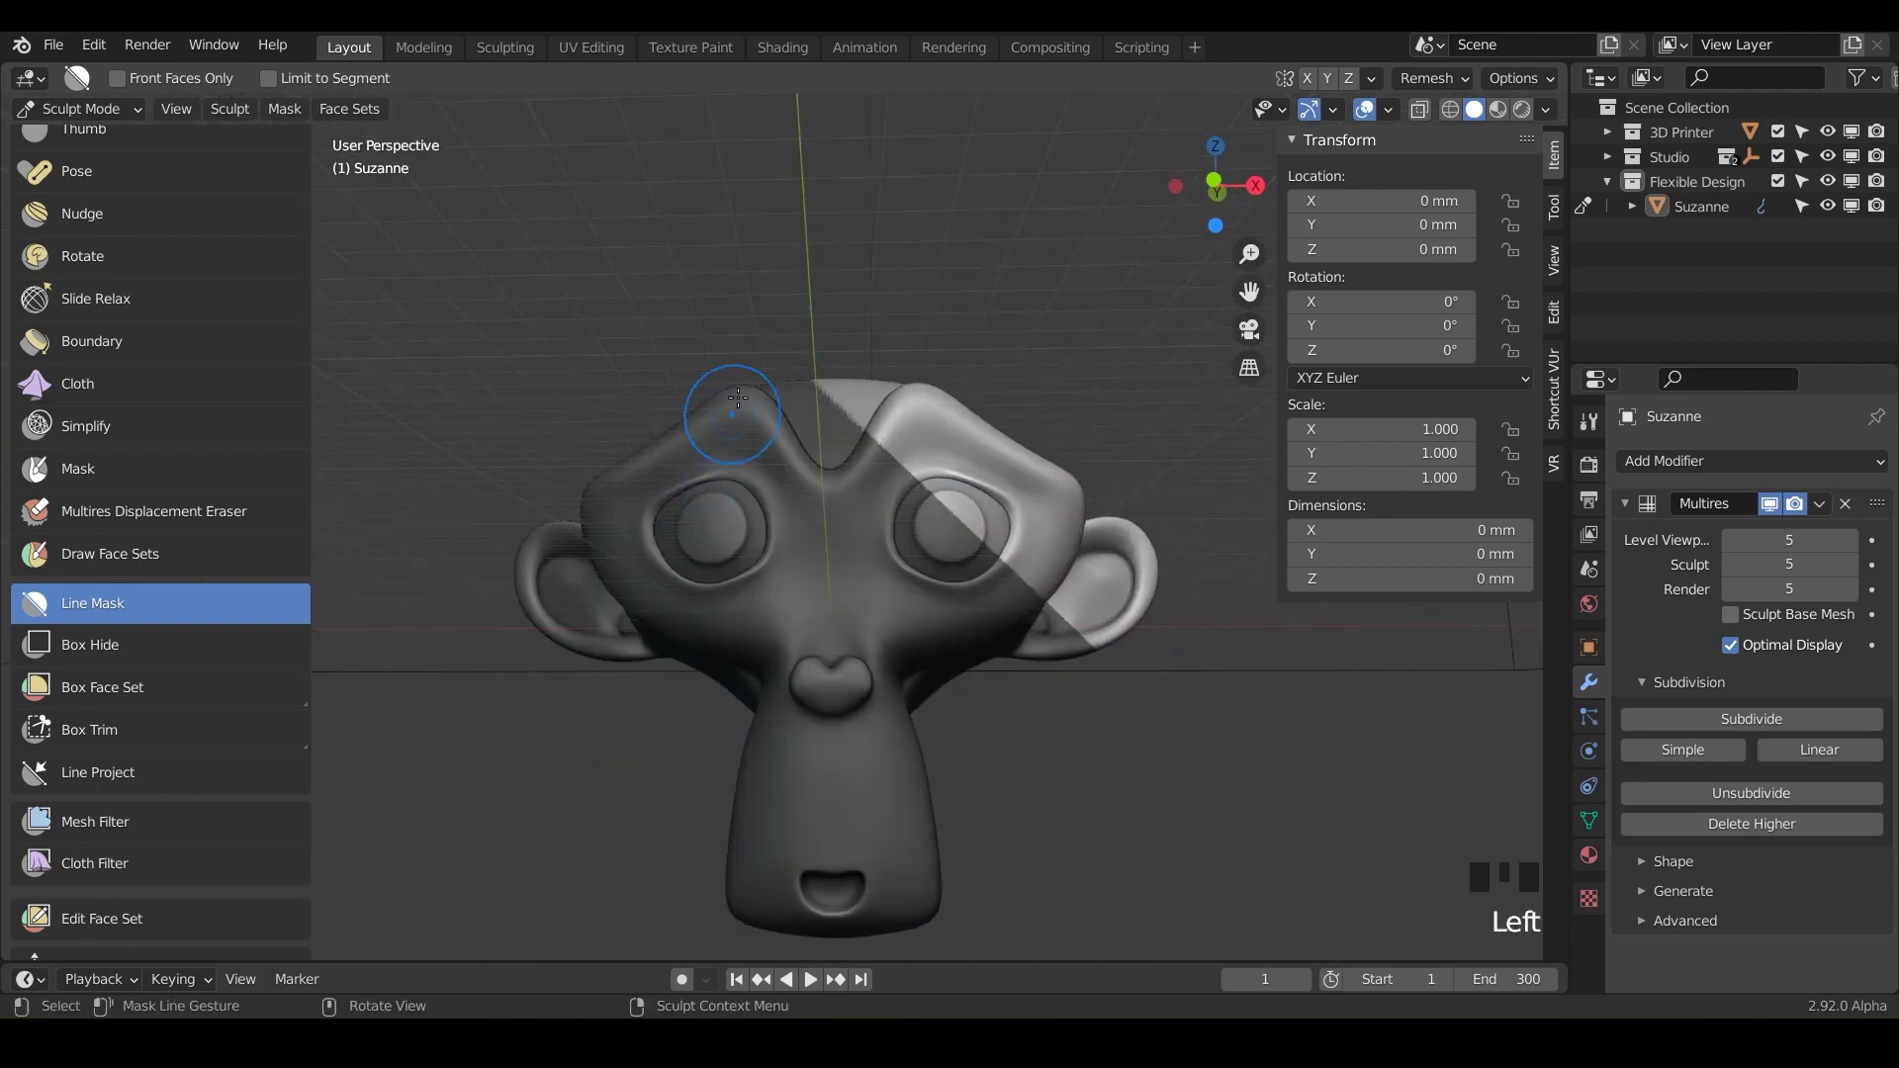
Step: Subtract the outer -X side of the head and the muzzle below the nose from the mask with straight lines
{"action": "mouse_move", "coordinate": [716, 350]}
{"action": "left_mouse_down", "text": "ctrl"}
{"action": "mouse_move", "coordinate": [585, 765]}
{"action": "mouse_move", "coordinate": [999, 761]}
{"action": "left_mouse_up", "text": "ctrl"}
{"action": "middle_click_drag", "start_coordinate": [922, 834], "coordinate": [1074, 700]}
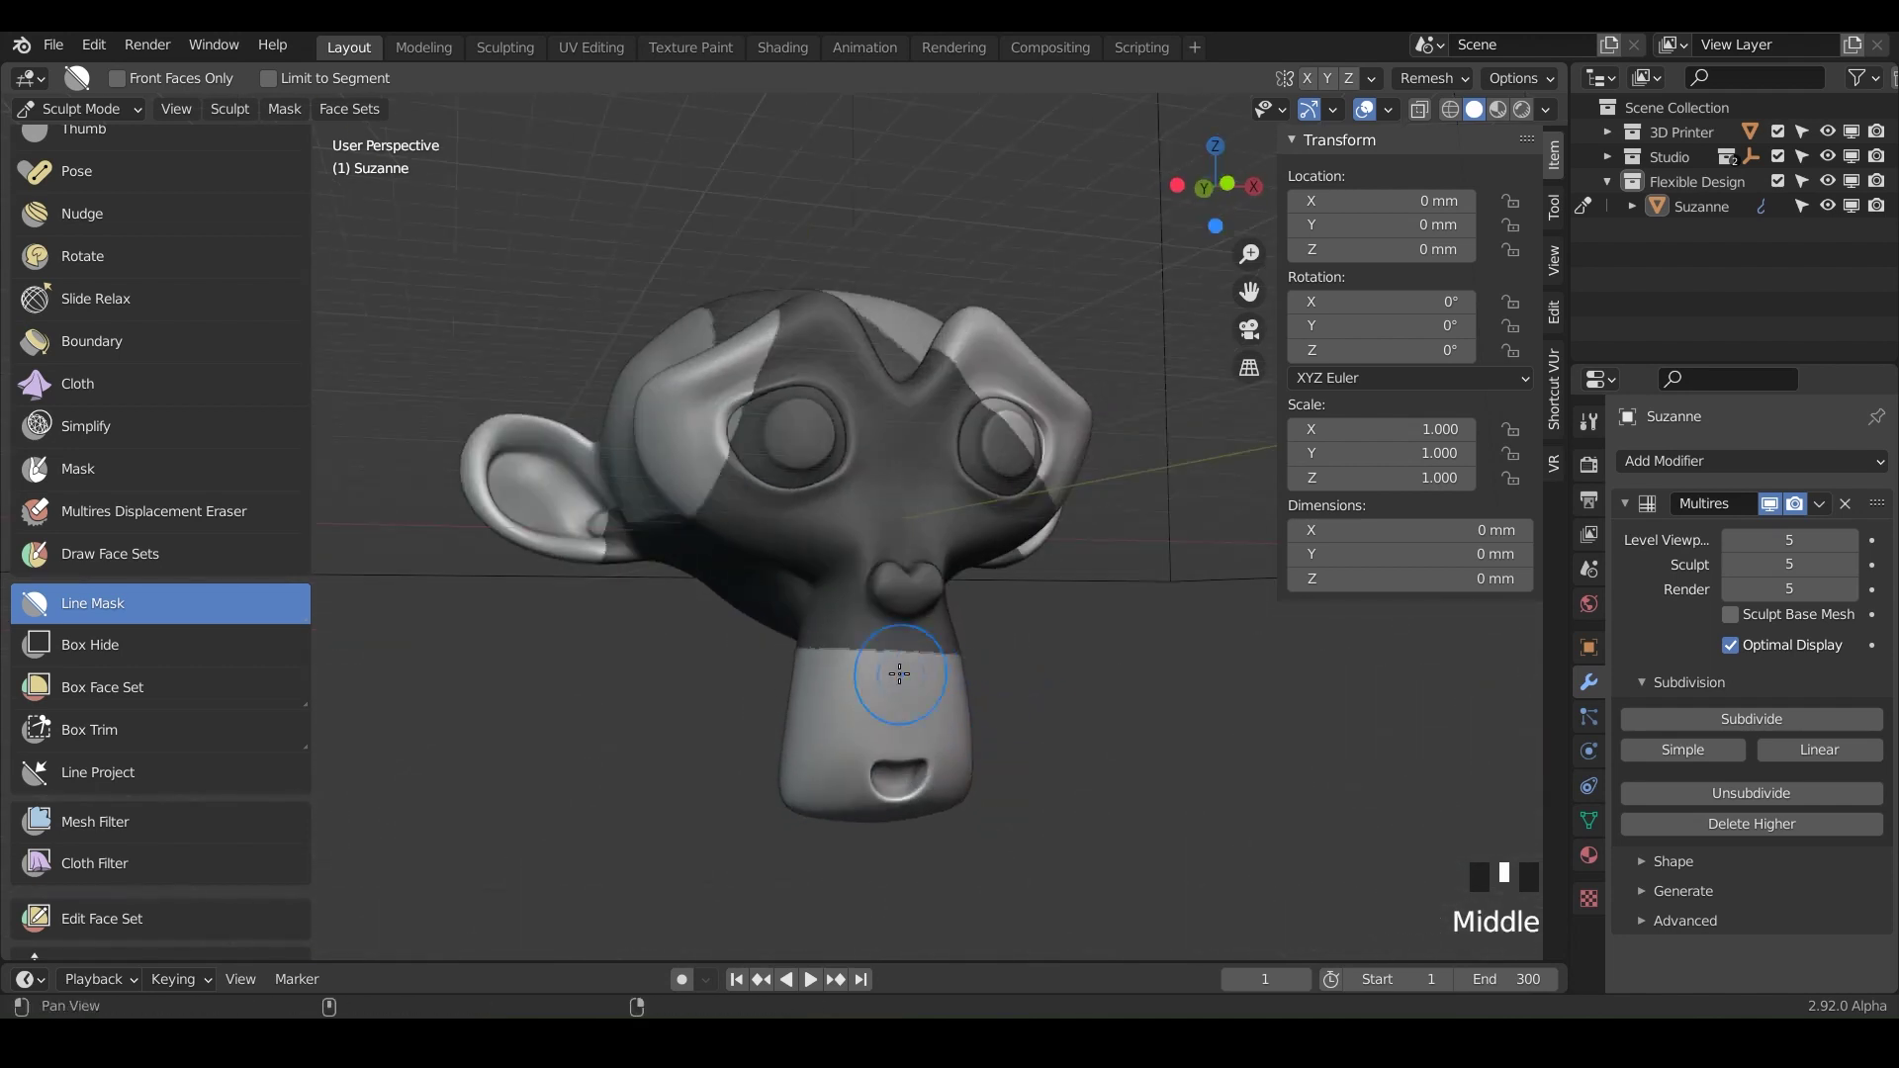
{"action": "middle_click_drag", "start_coordinate": [898, 674], "coordinate": [970, 703], "text": "shift"}
{"action": "middle_click_drag", "start_coordinate": [781, 667], "coordinate": [959, 444], "text": "shift"}
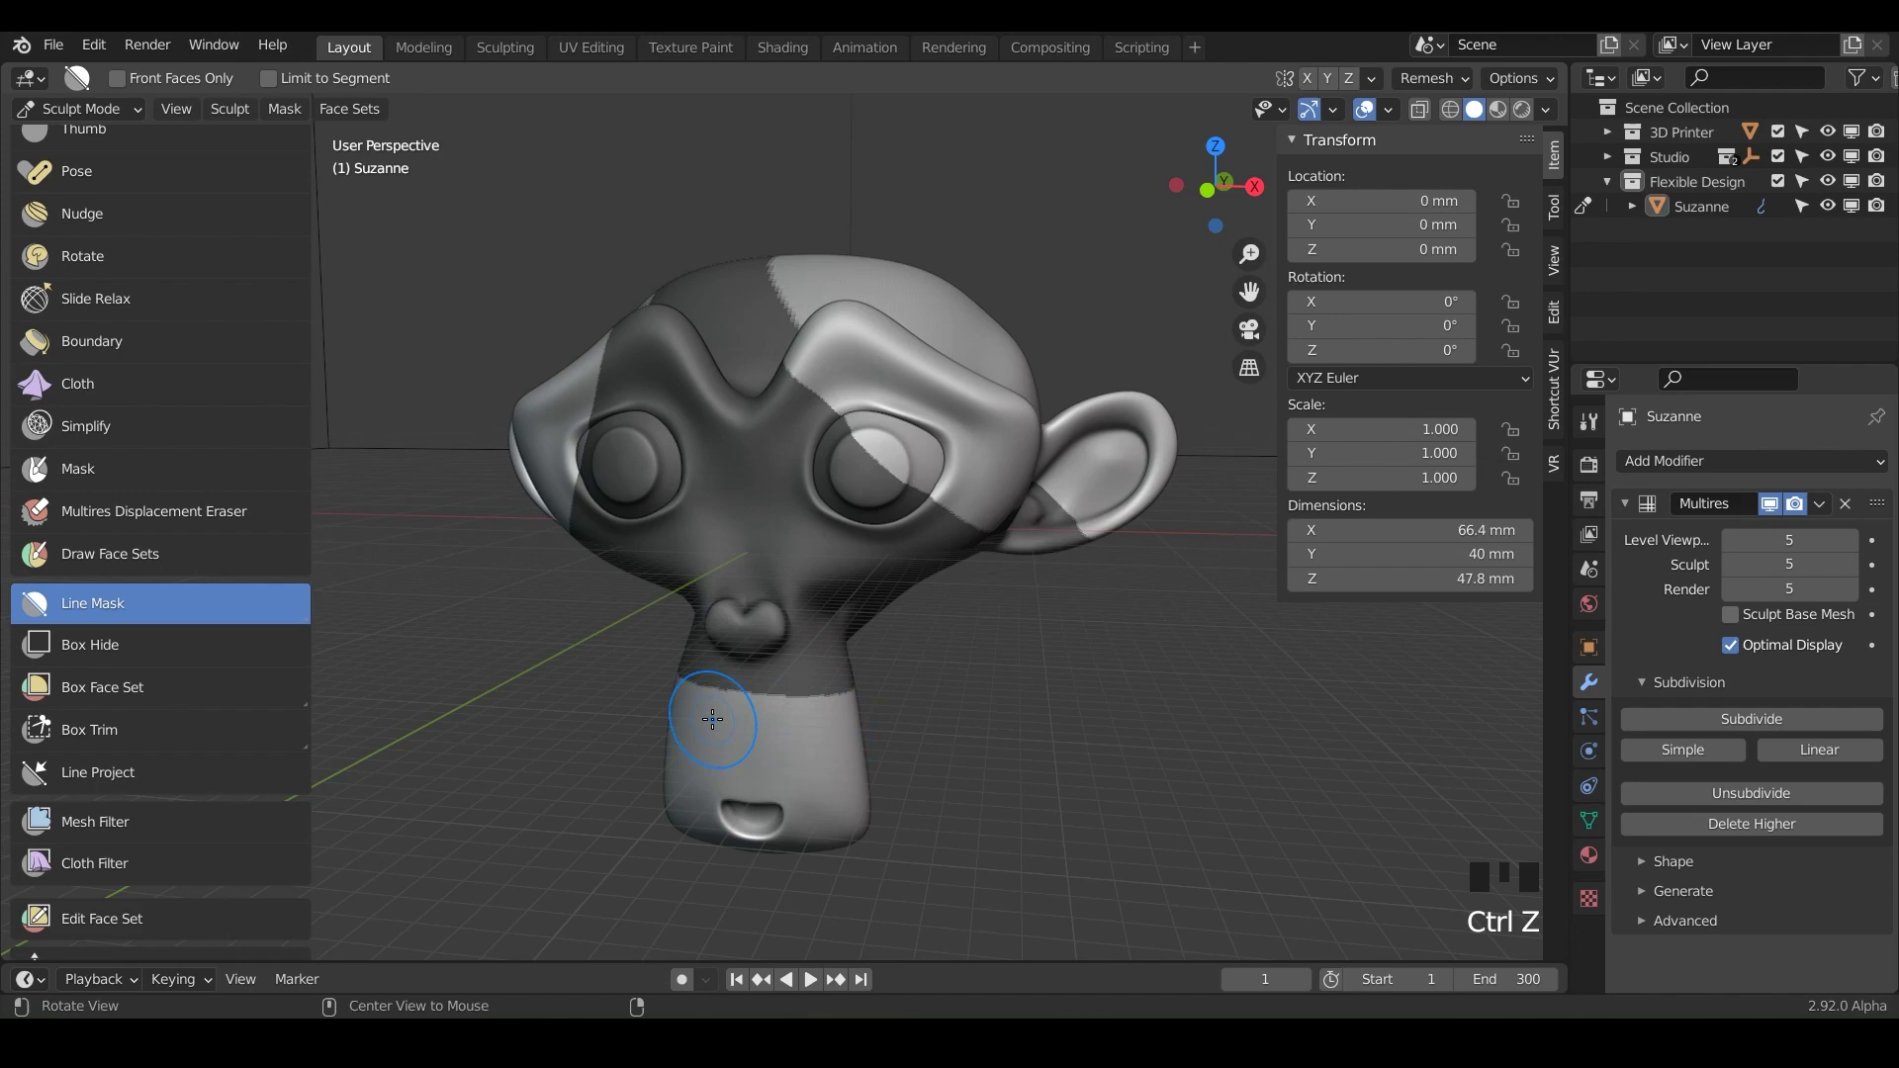
{"action": "middle_click_drag", "start_coordinate": [712, 719], "coordinate": [816, 672]}
{"action": "middle_click_drag", "start_coordinate": [816, 673], "coordinate": [815, 661], "text": "shift"}
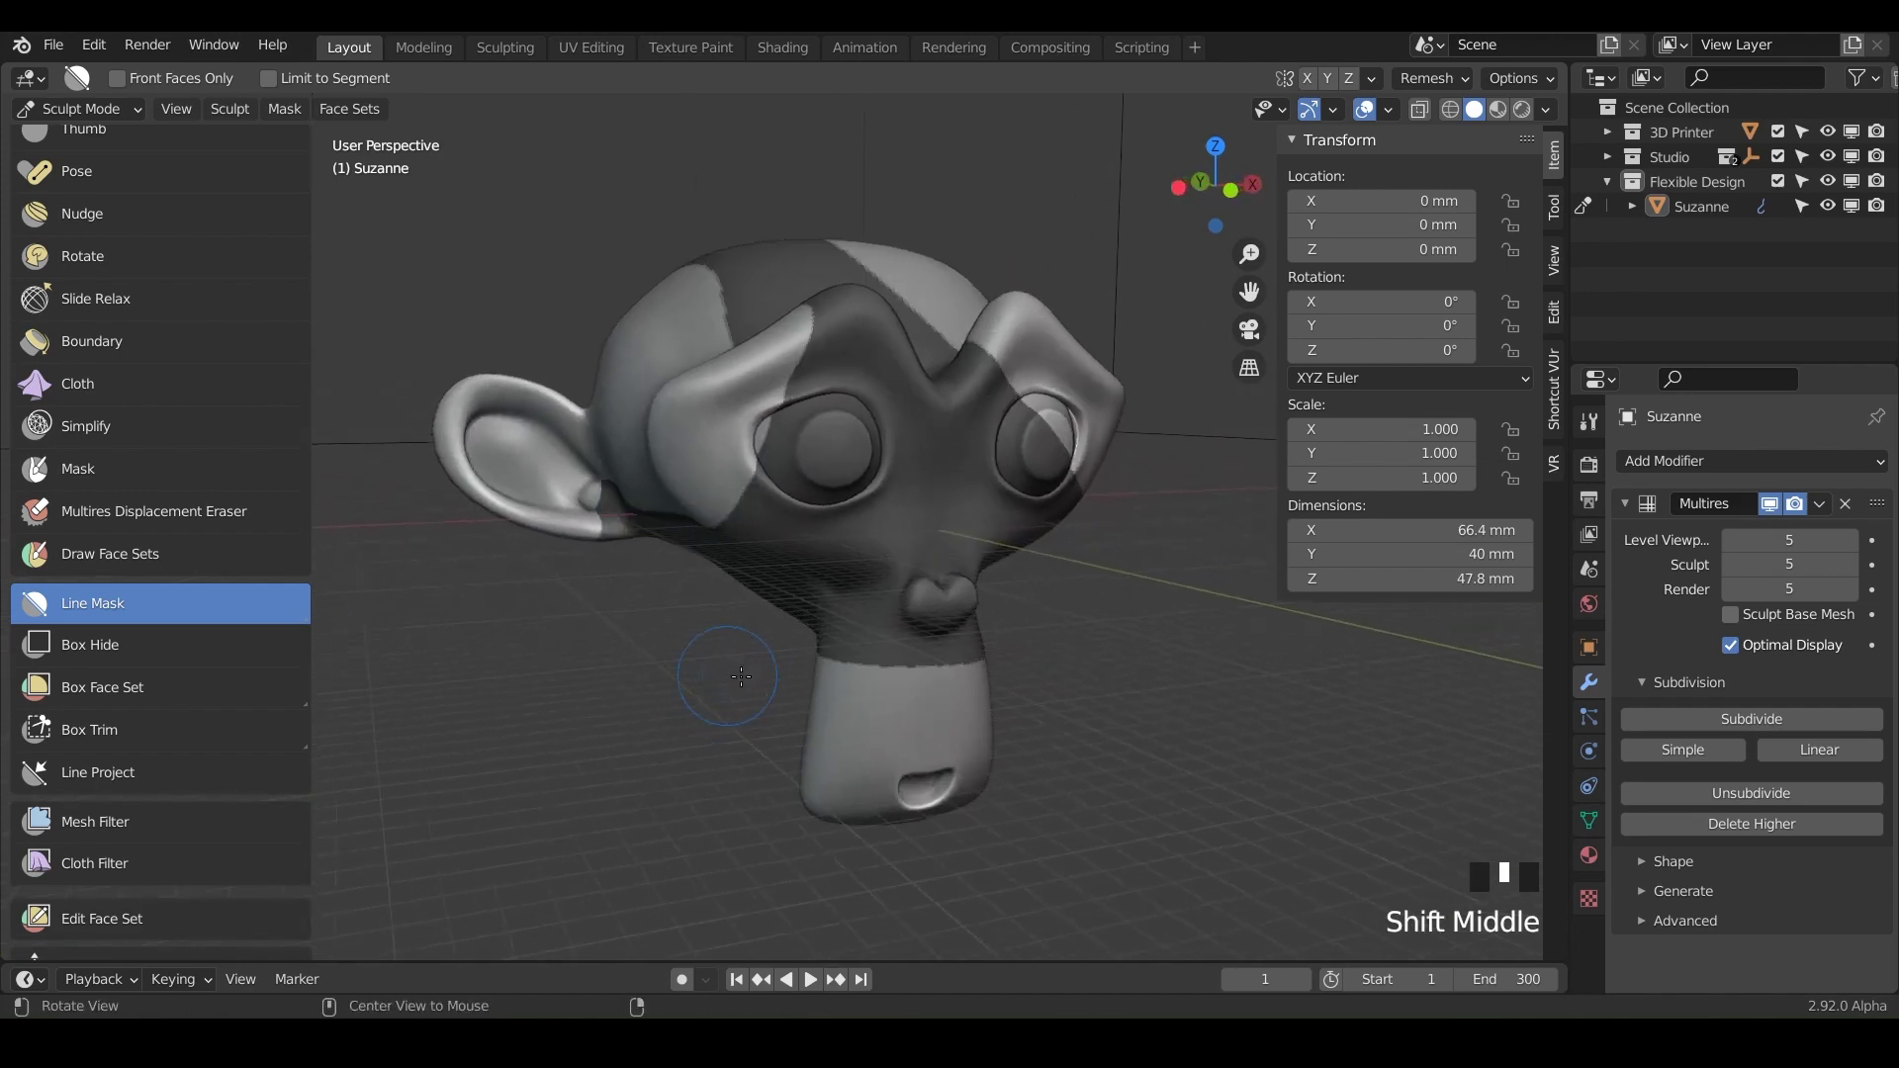
{"action": "middle_click_drag", "start_coordinate": [721, 697], "coordinate": [801, 686]}
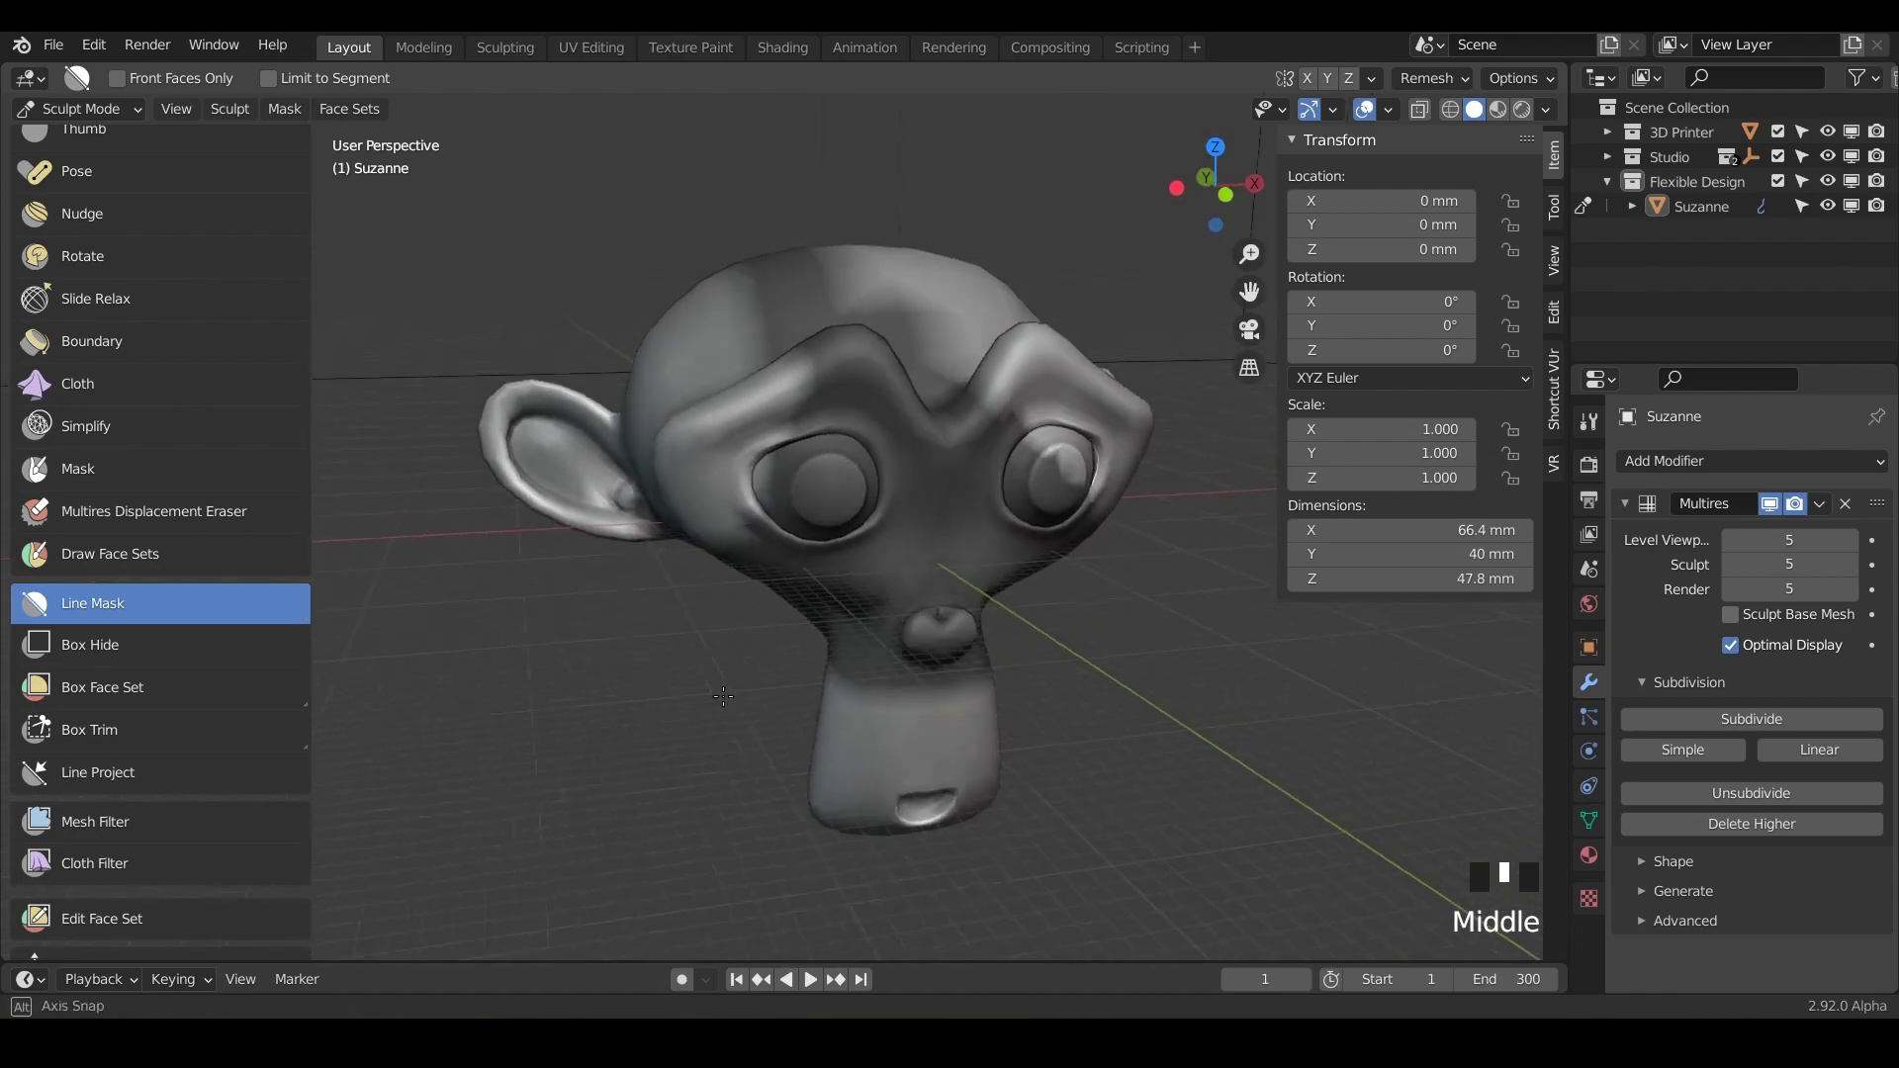